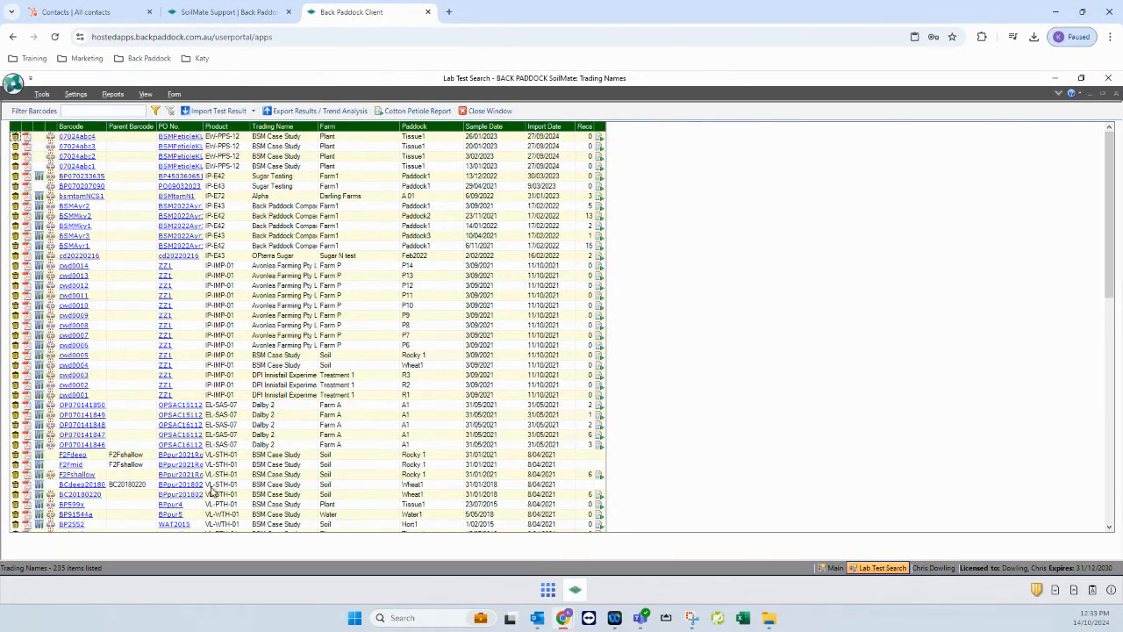
# Select the Wheat1 sample BC20180220 and generate a recommendation for it
pyautogui.click(418, 496)
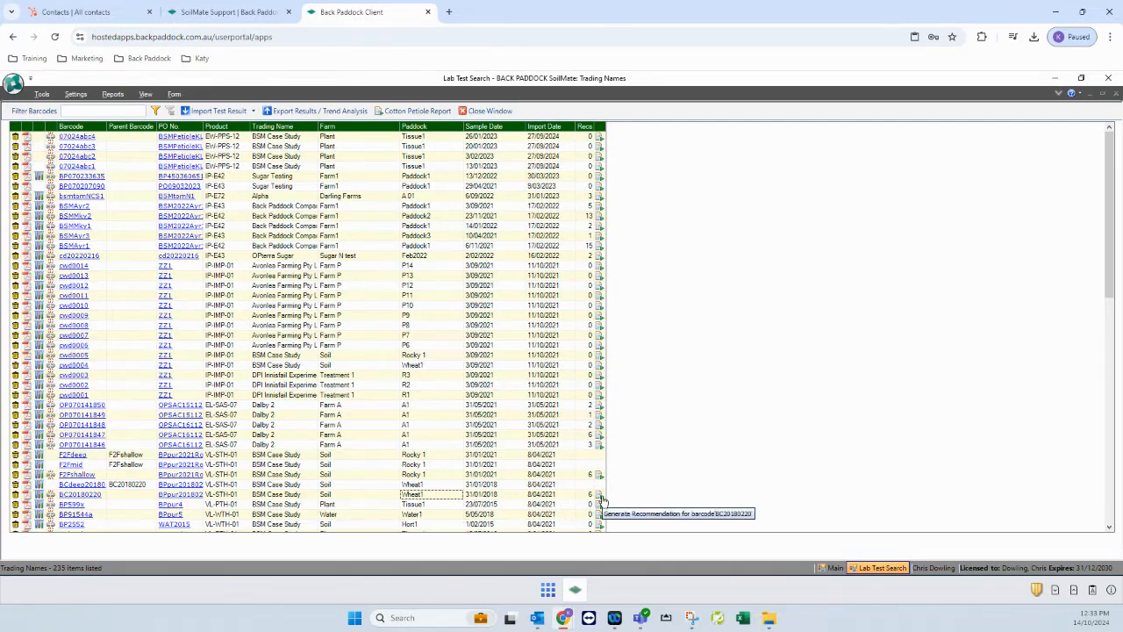
pyautogui.click(600, 497)
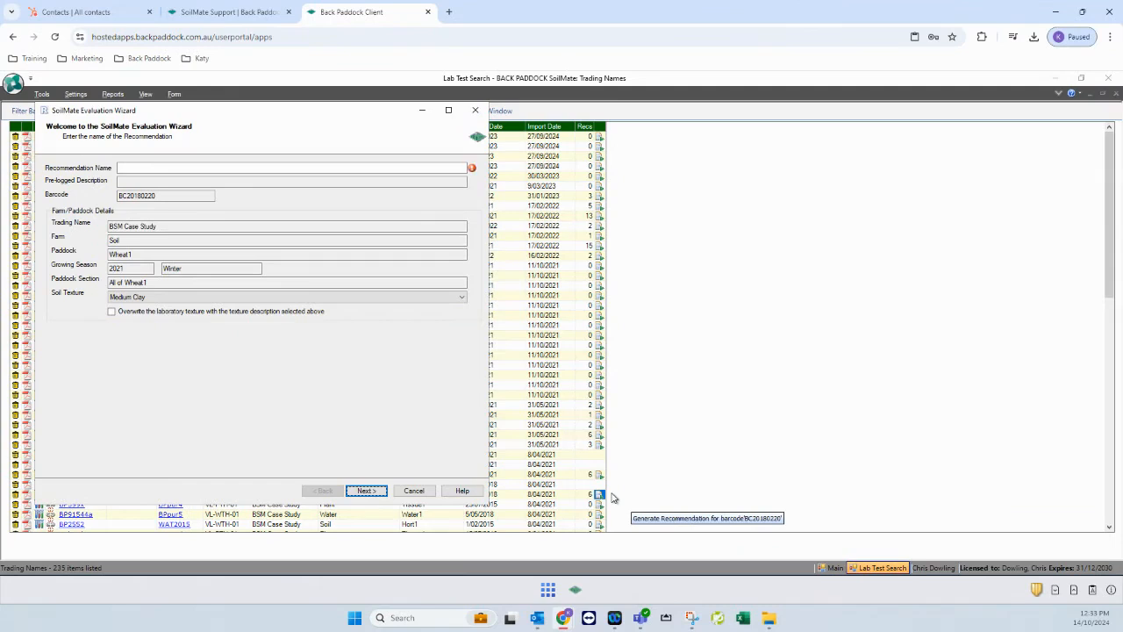
# Name the recommendation 'Test Wheat 141024' plus initials, keep Medium Clay texture, and continue
pyautogui.click(213, 167)
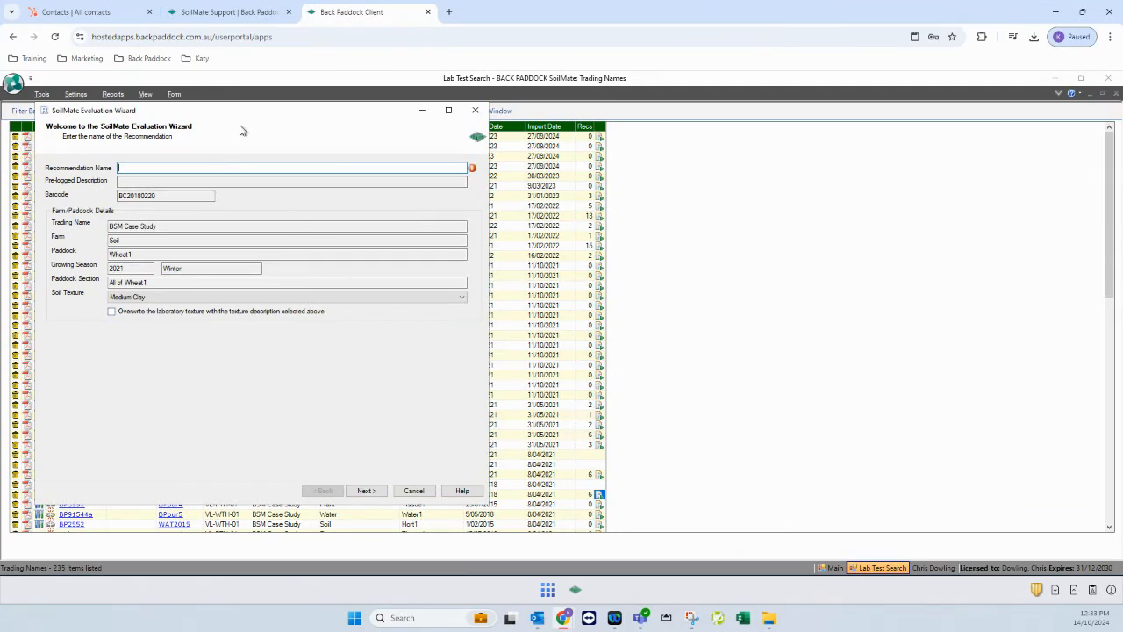
pyautogui.write('Test Wheat')
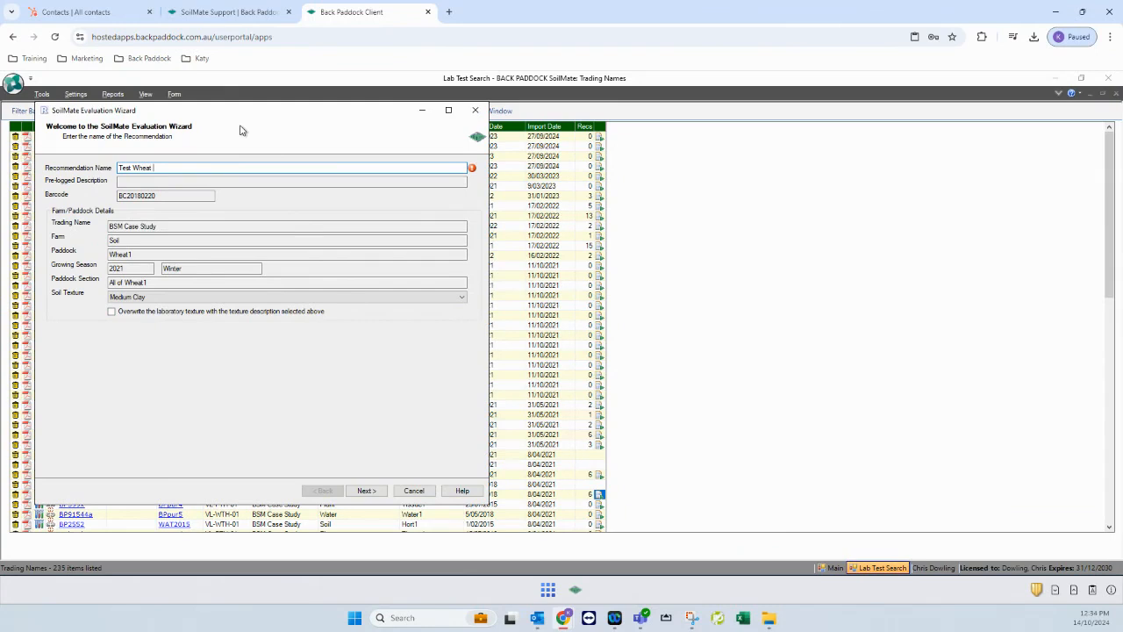
pyautogui.write(' 141024 KL')
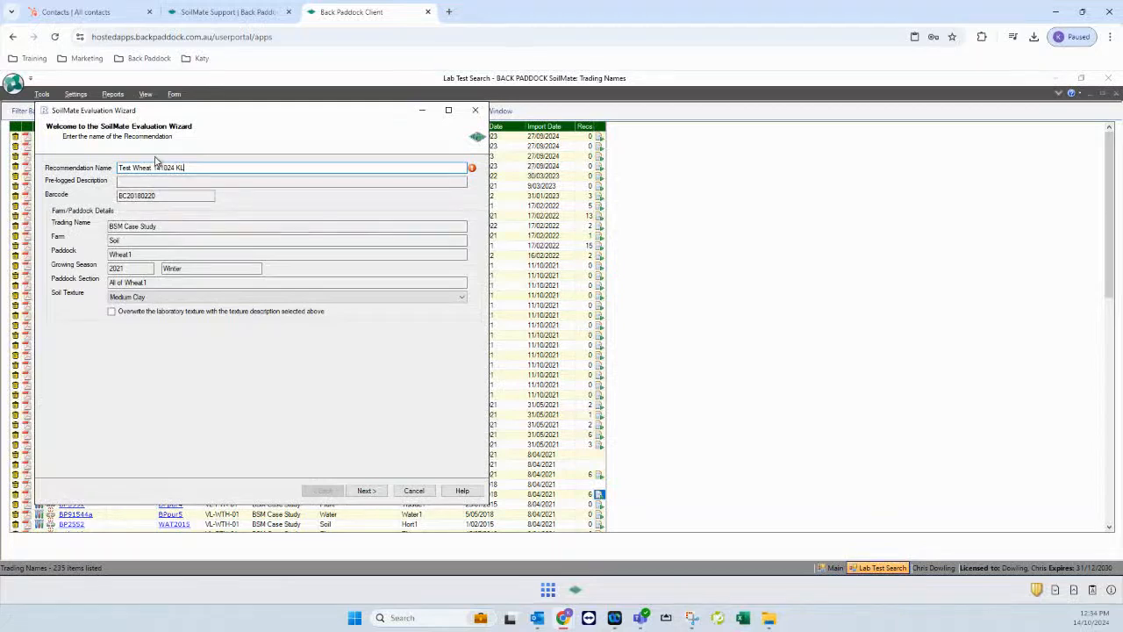
pyautogui.click(169, 299)
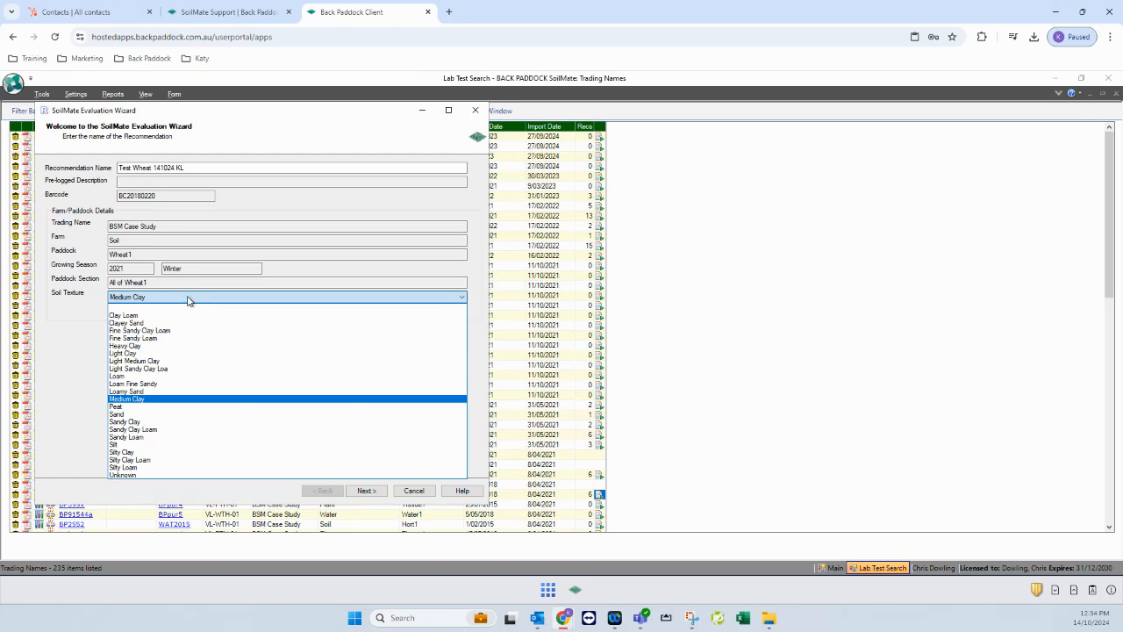
pyautogui.click(188, 300)
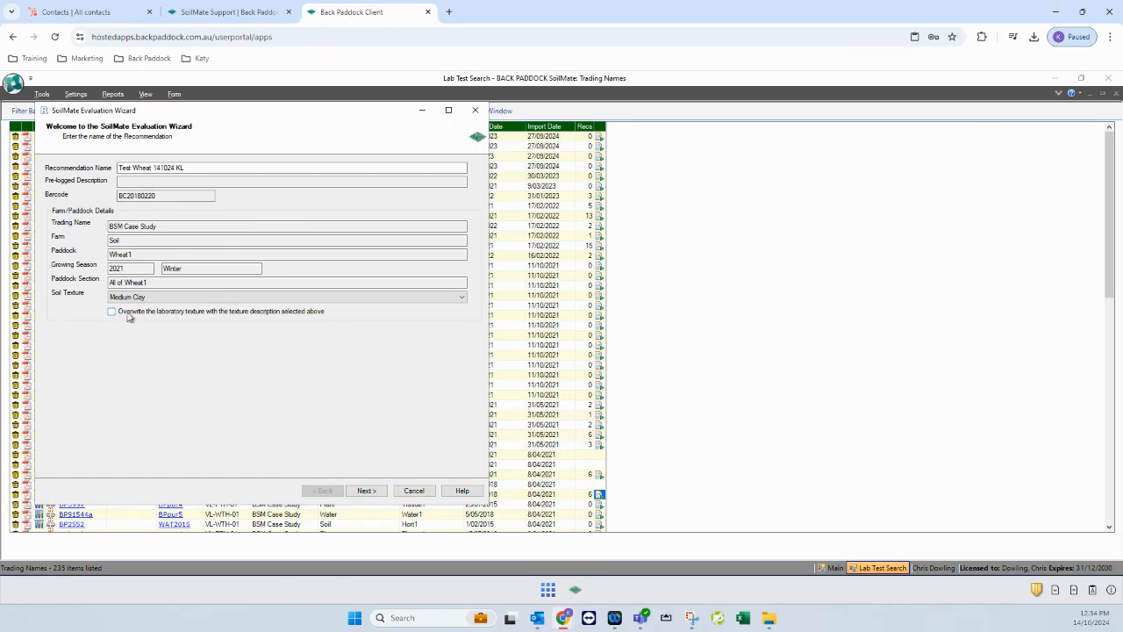
pyautogui.click(366, 490)
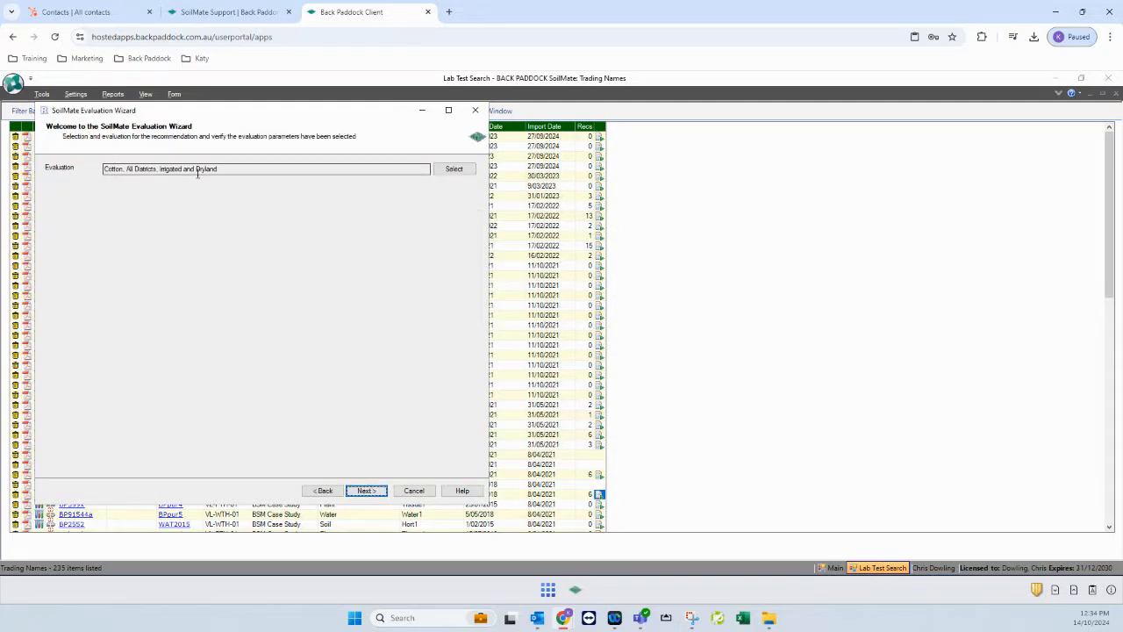
# Choose the Wheat, Northern Australia, 2-4 t/ha PBI (70-280) evaluation
pyautogui.click(453, 169)
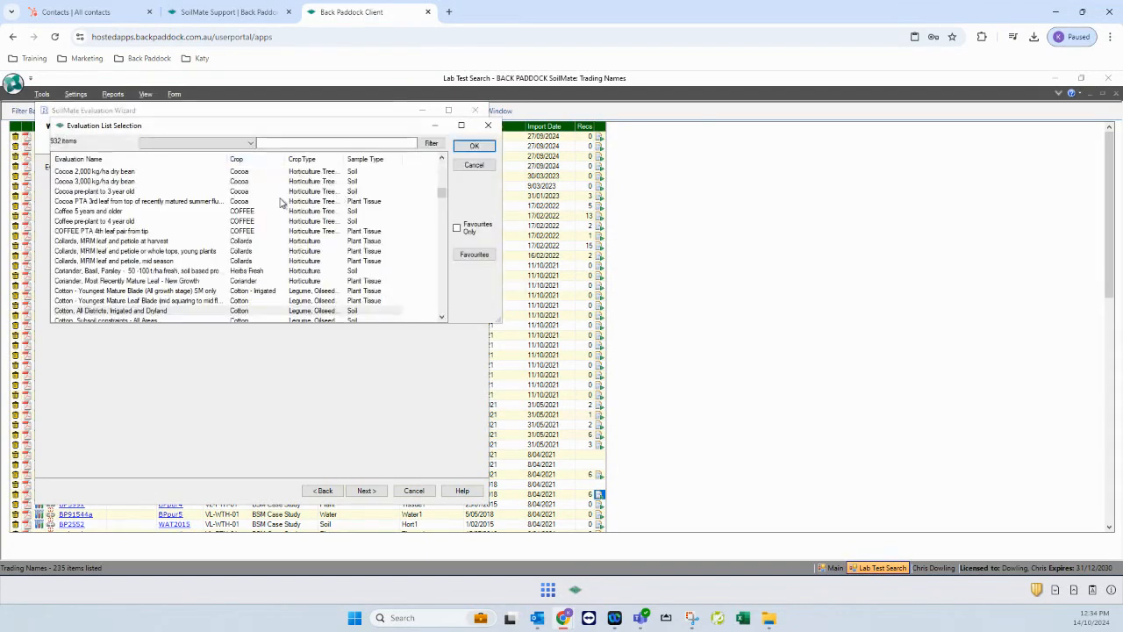
pyautogui.click(156, 274)
pyautogui.press('w')
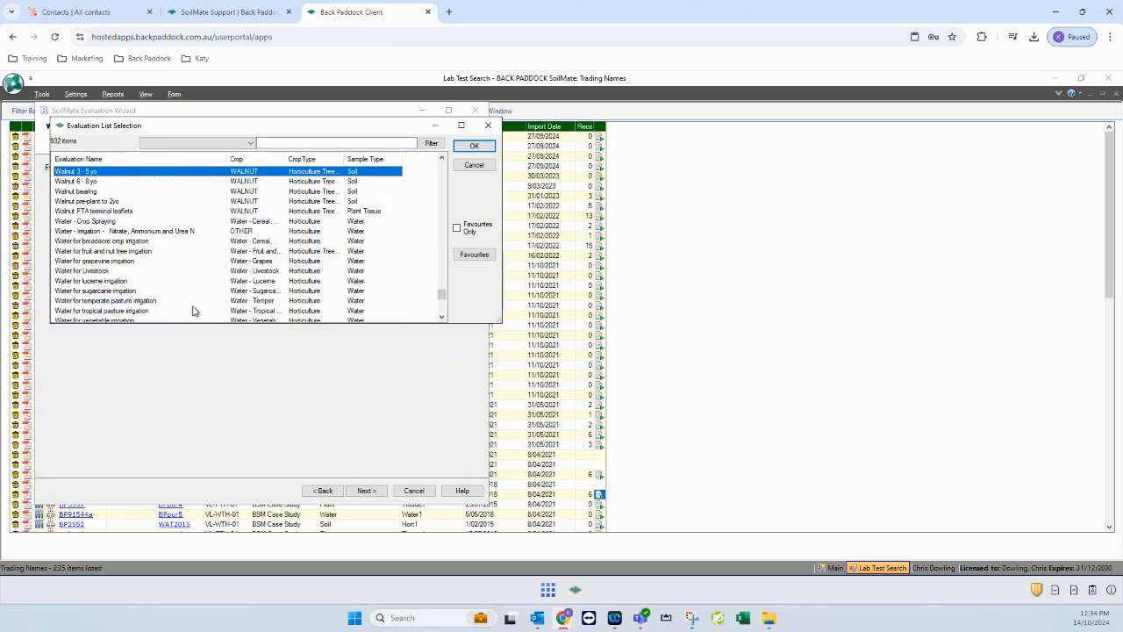
pyautogui.click(443, 316)
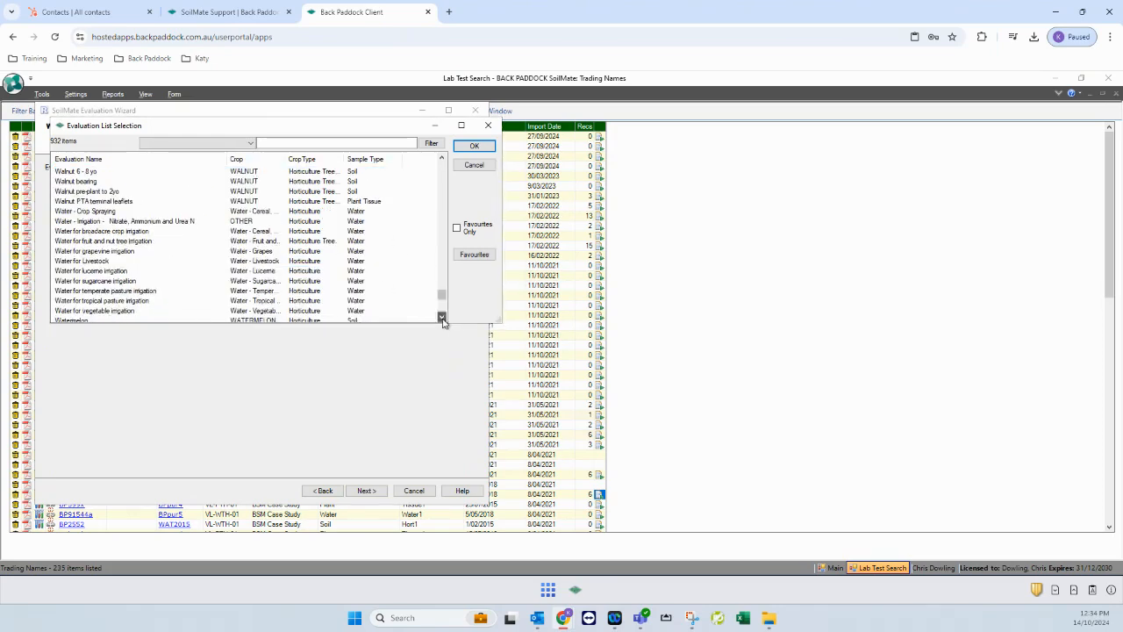
pyautogui.click(443, 318)
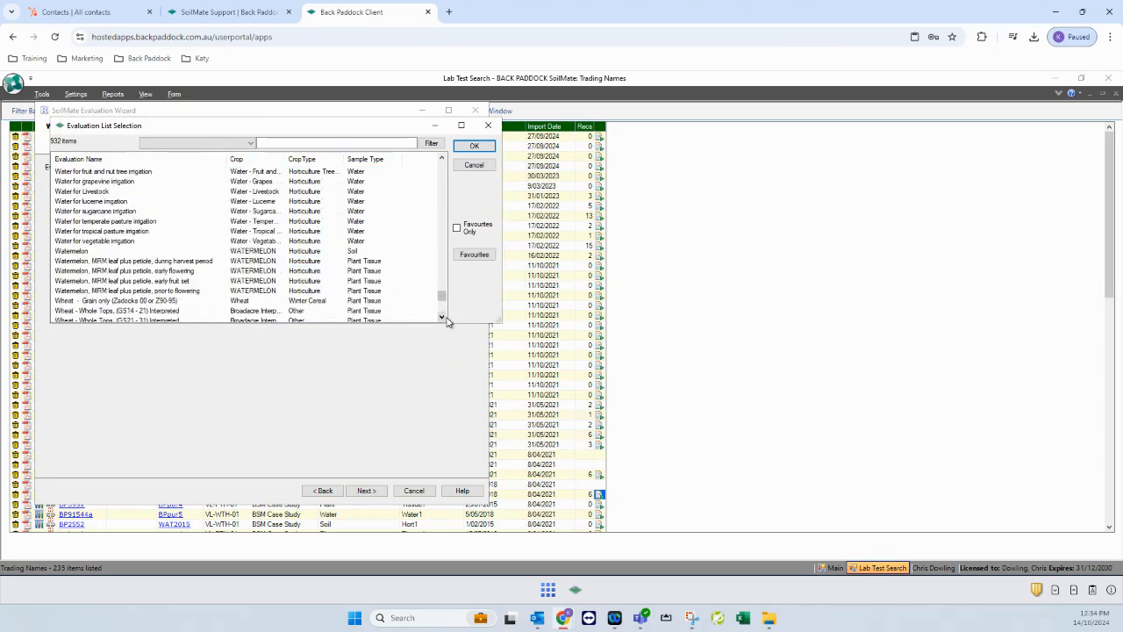
pyautogui.click(442, 318)
pyautogui.click(442, 318)
pyautogui.click(442, 317)
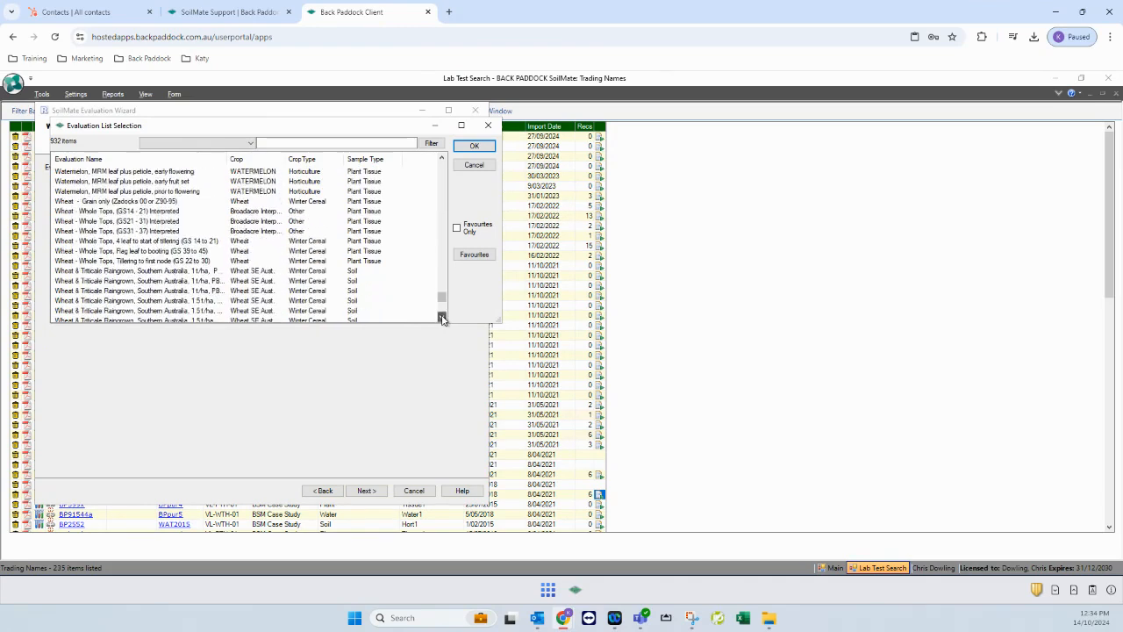
pyautogui.click(442, 318)
pyautogui.click(442, 318)
pyautogui.click(443, 318)
pyautogui.click(442, 318)
pyautogui.click(442, 318)
pyautogui.click(442, 318)
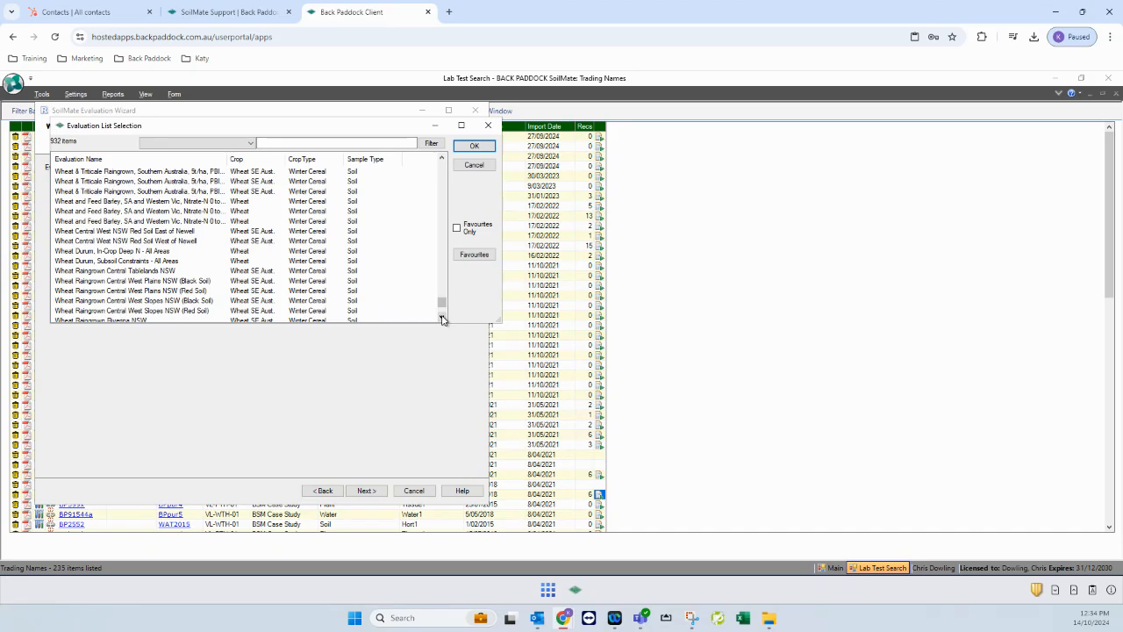
pyautogui.click(442, 318)
pyautogui.click(442, 318)
pyautogui.click(442, 317)
pyautogui.click(442, 318)
pyautogui.click(442, 317)
pyautogui.click(443, 317)
pyautogui.click(442, 318)
pyautogui.click(442, 318)
pyautogui.click(443, 318)
pyautogui.scroll(-3, 221, 267)
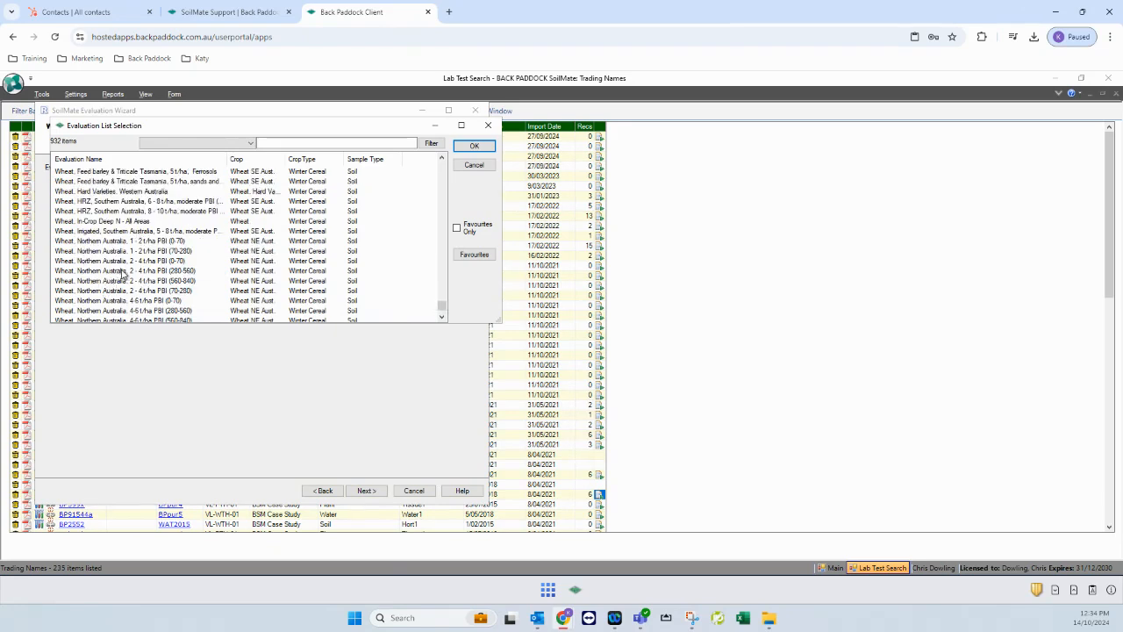
pyautogui.click(126, 290)
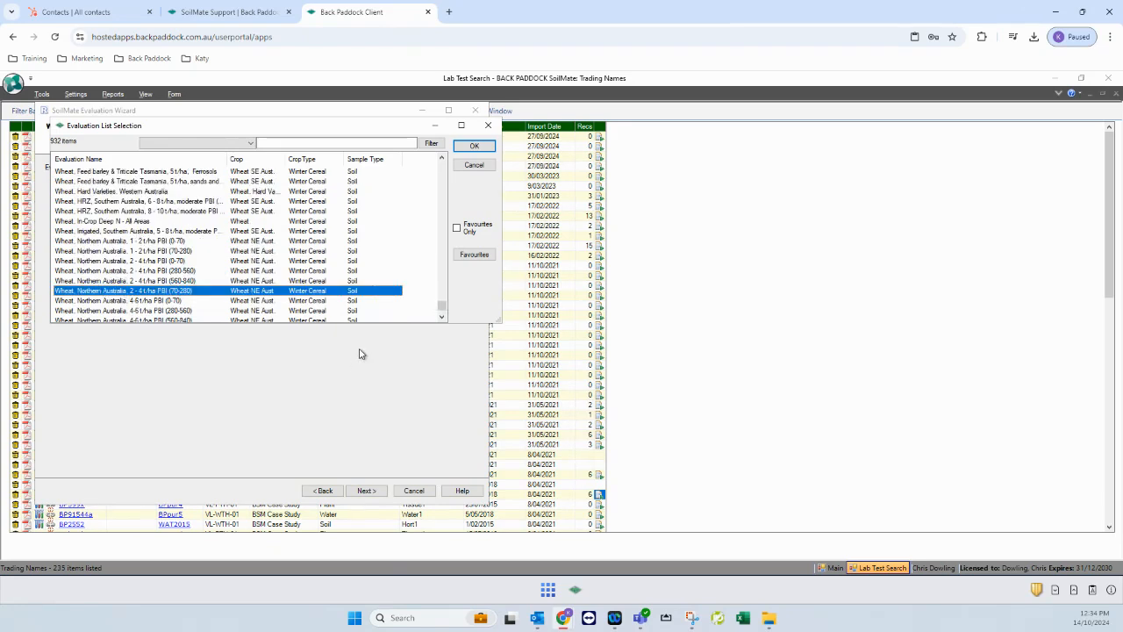
pyautogui.click(474, 146)
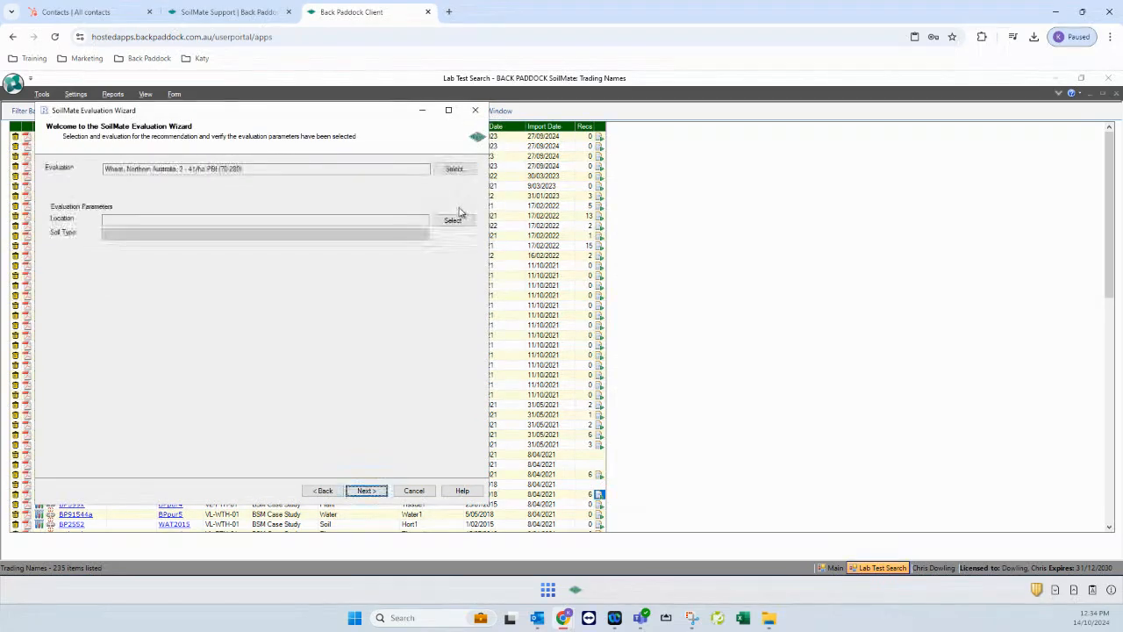
# Set the location to Goondiwindi QLD and the soil type to grey and brown vertosol
pyautogui.click(450, 221)
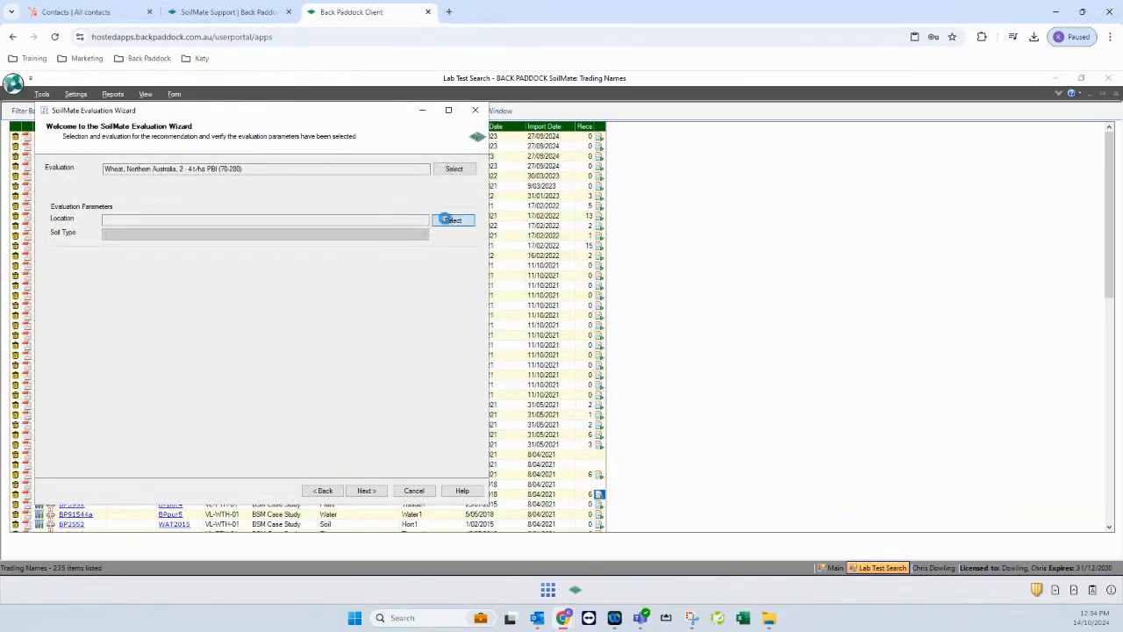
pyautogui.click(96, 269)
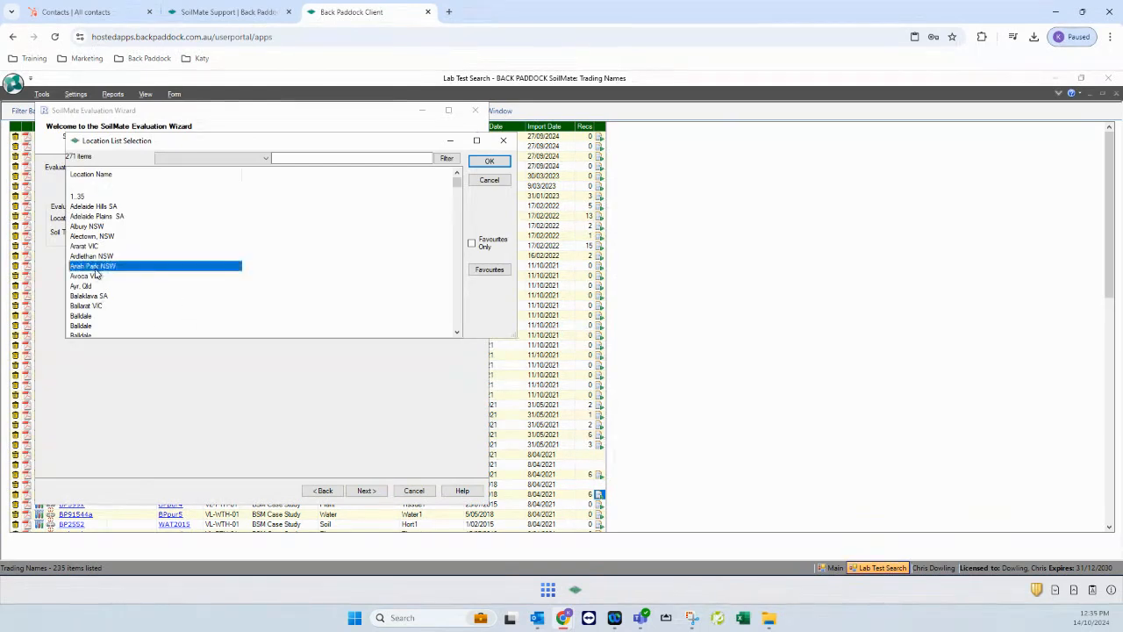
pyautogui.press('g')
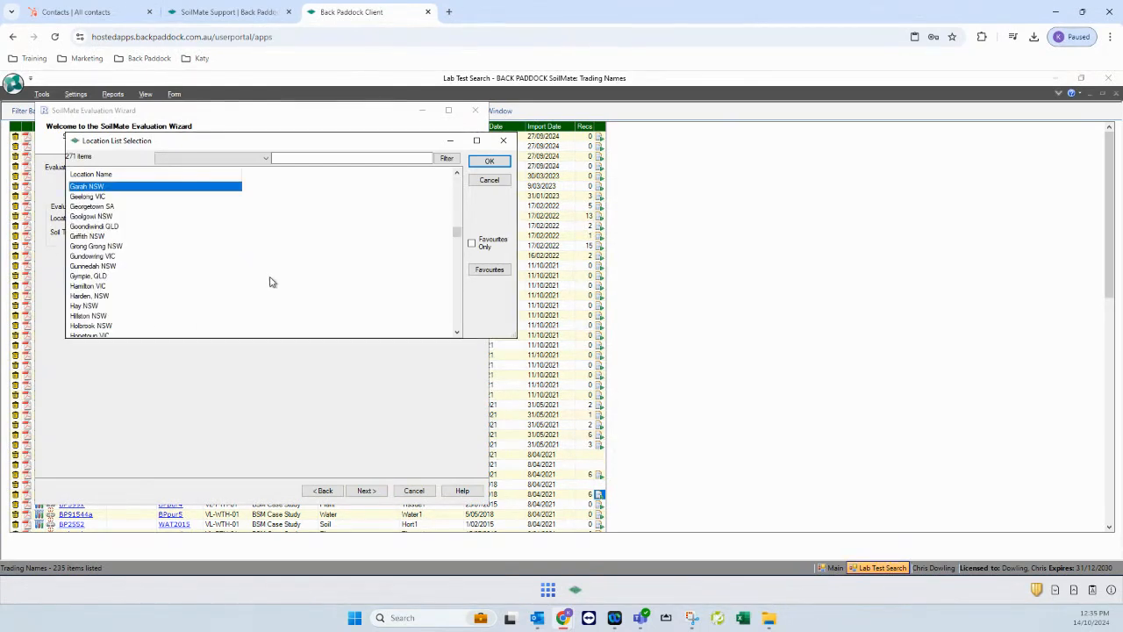
pyautogui.click(101, 226)
pyautogui.click(489, 160)
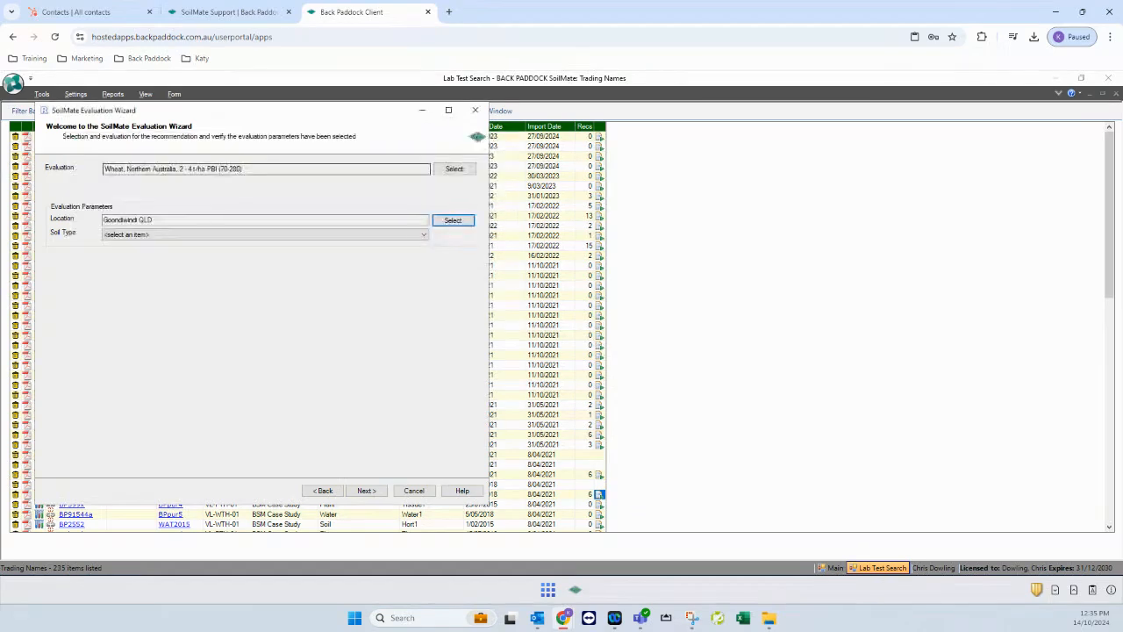
pyautogui.click(178, 235)
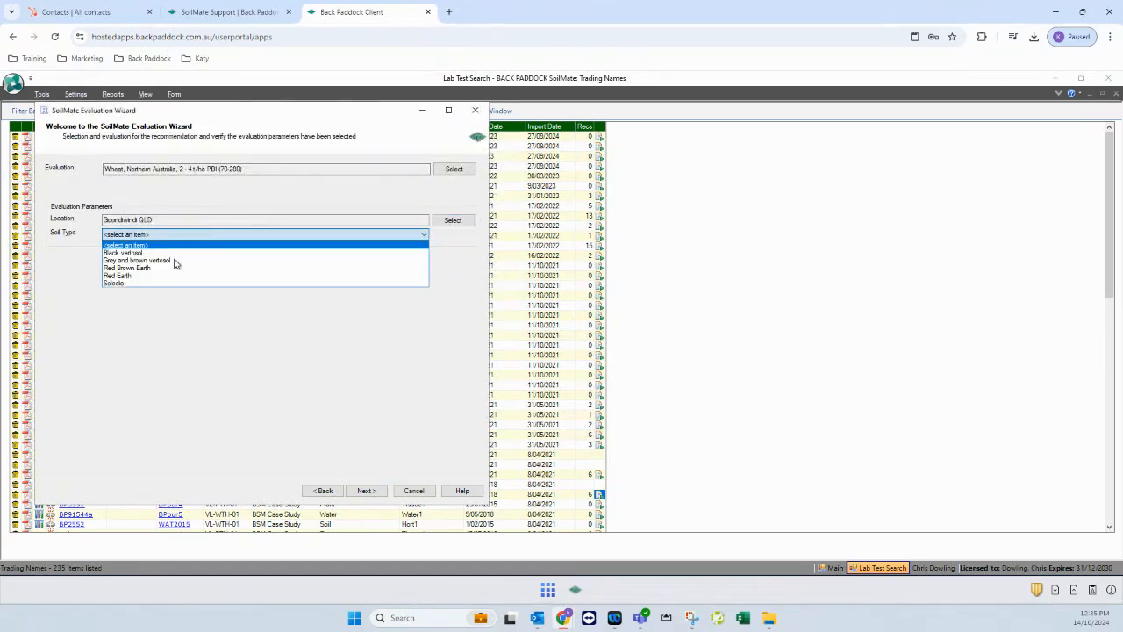
pyautogui.click(175, 262)
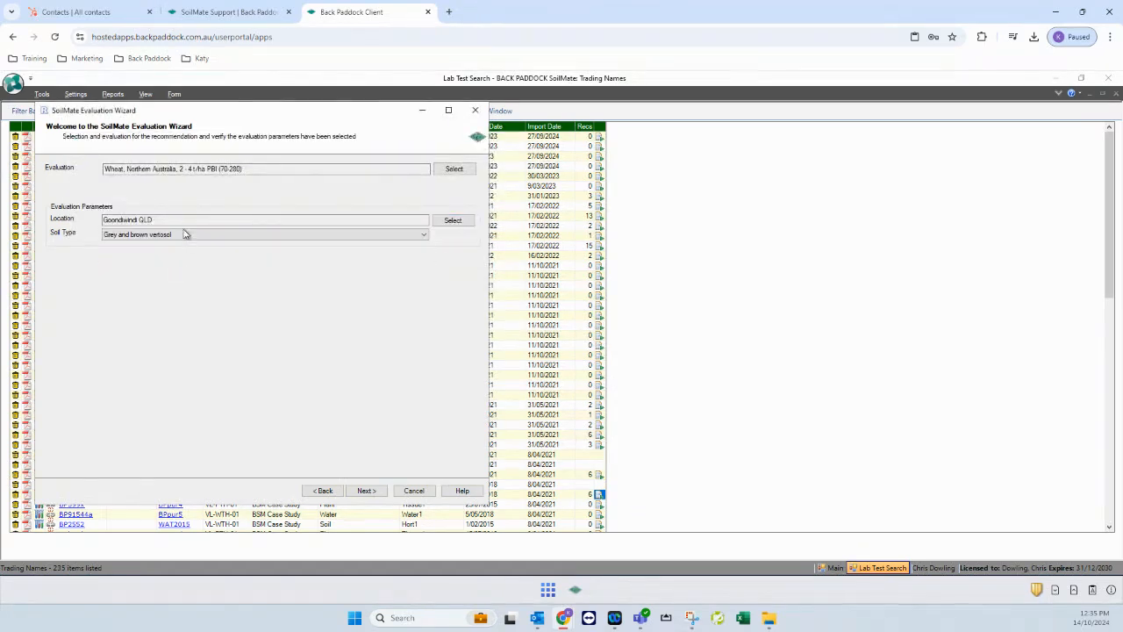
pyautogui.click(376, 492)
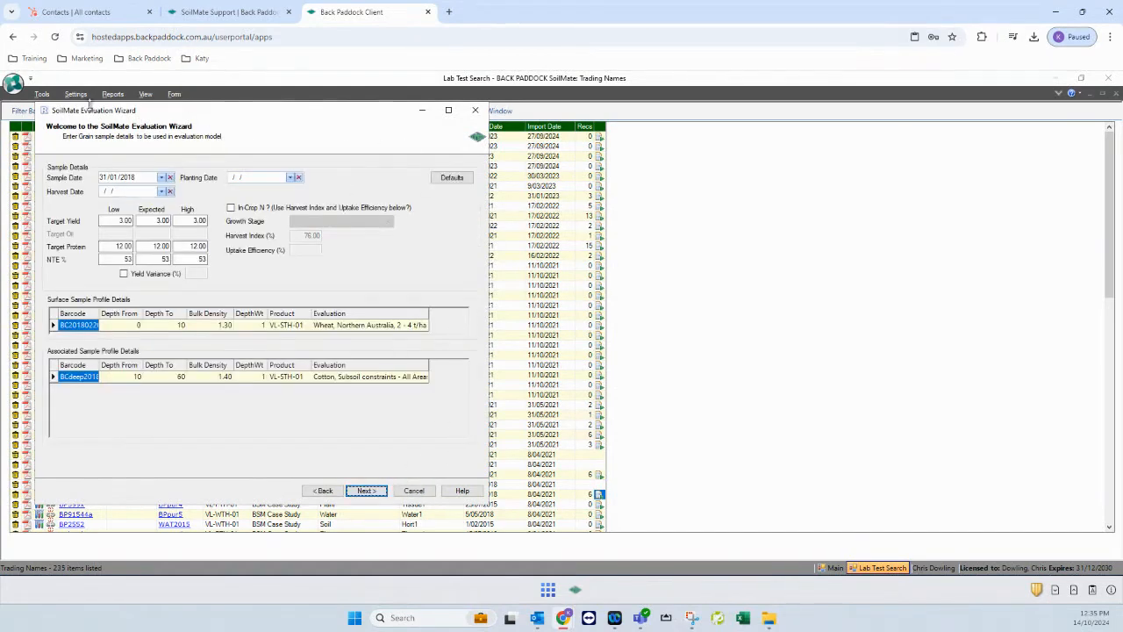
# Set the planting date to 1 December 2018
pyautogui.moveTo(191, 123)
pyautogui.mouseDown()
pyautogui.moveTo(246, 134)
pyautogui.moveTo(190, 140)
pyautogui.mouseUp()
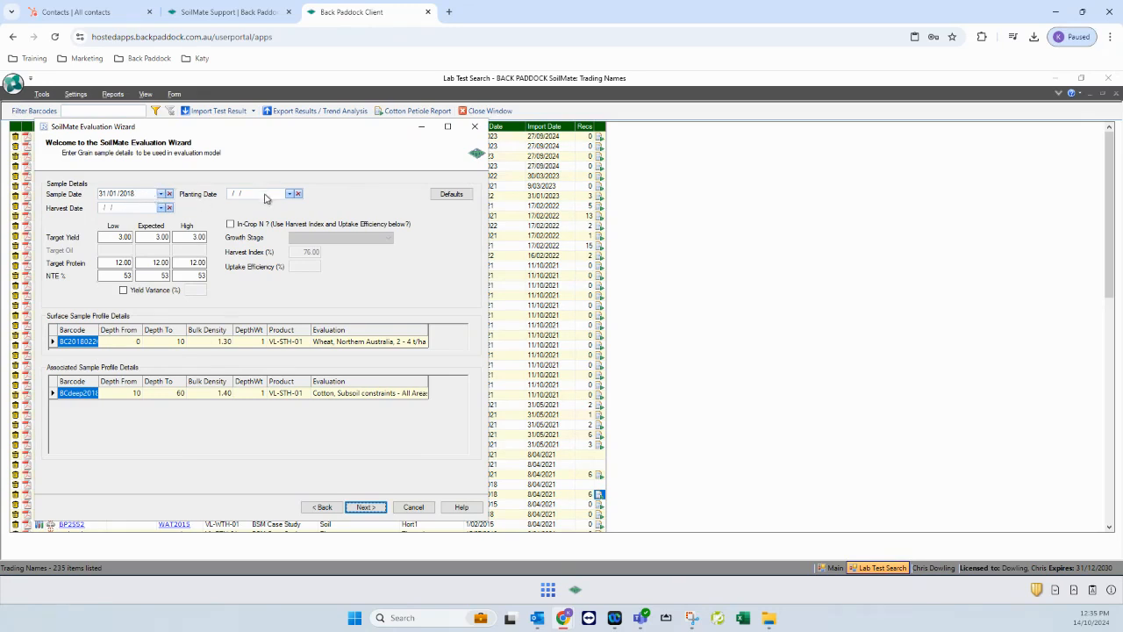
pyautogui.click(291, 194)
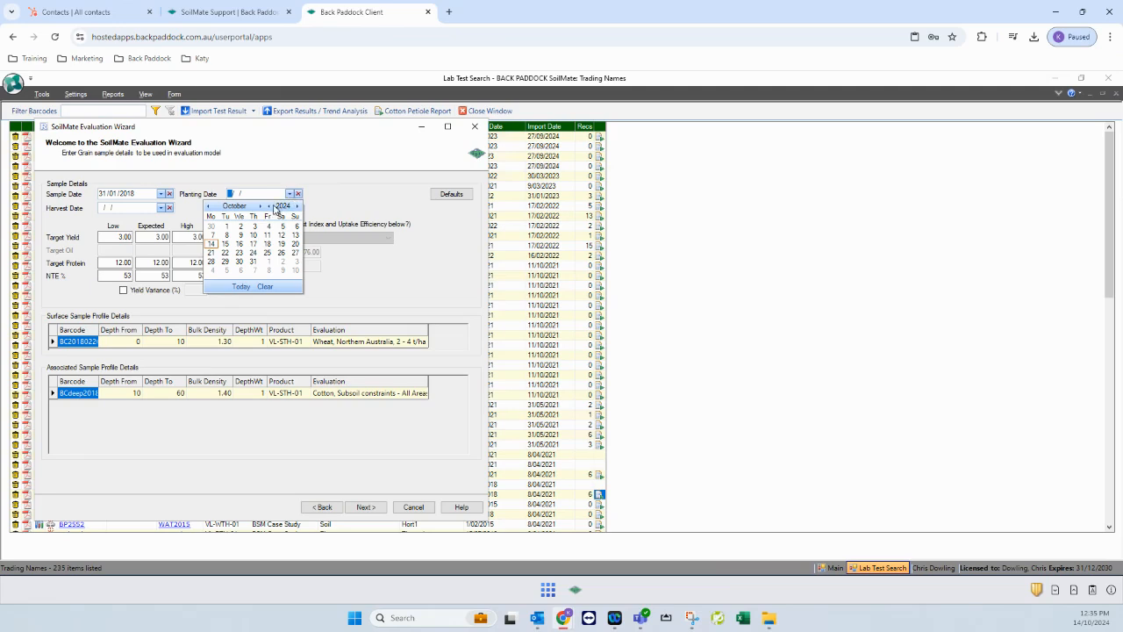
pyautogui.click(269, 207)
pyautogui.click(270, 207)
pyautogui.click(269, 207)
pyautogui.click(270, 207)
pyautogui.click(269, 207)
pyautogui.click(270, 207)
pyautogui.click(260, 206)
pyautogui.click(260, 206)
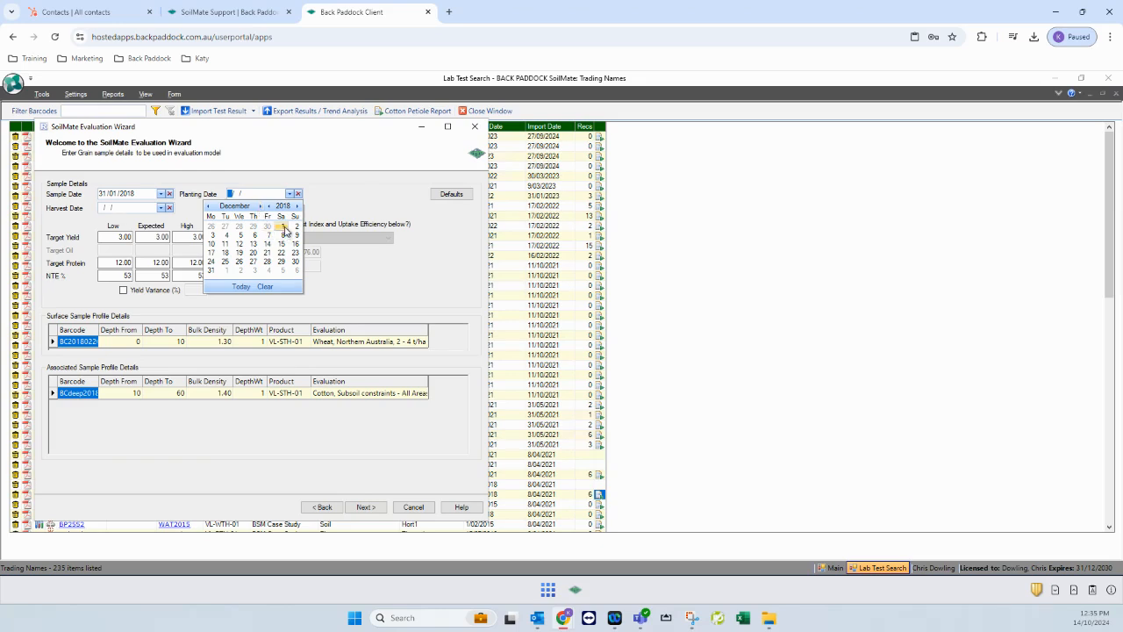
pyautogui.click(283, 228)
# Set the harvest date to 31 July 2019
pyautogui.click(162, 207)
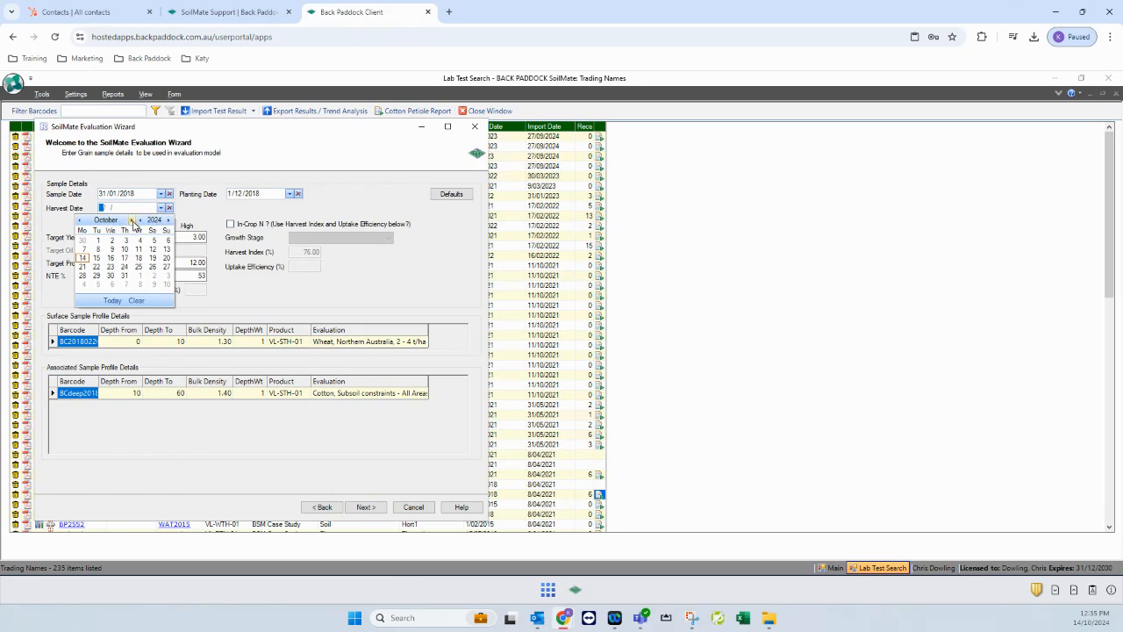
pyautogui.doubleClick(143, 220)
pyautogui.click(142, 220)
pyautogui.click(142, 221)
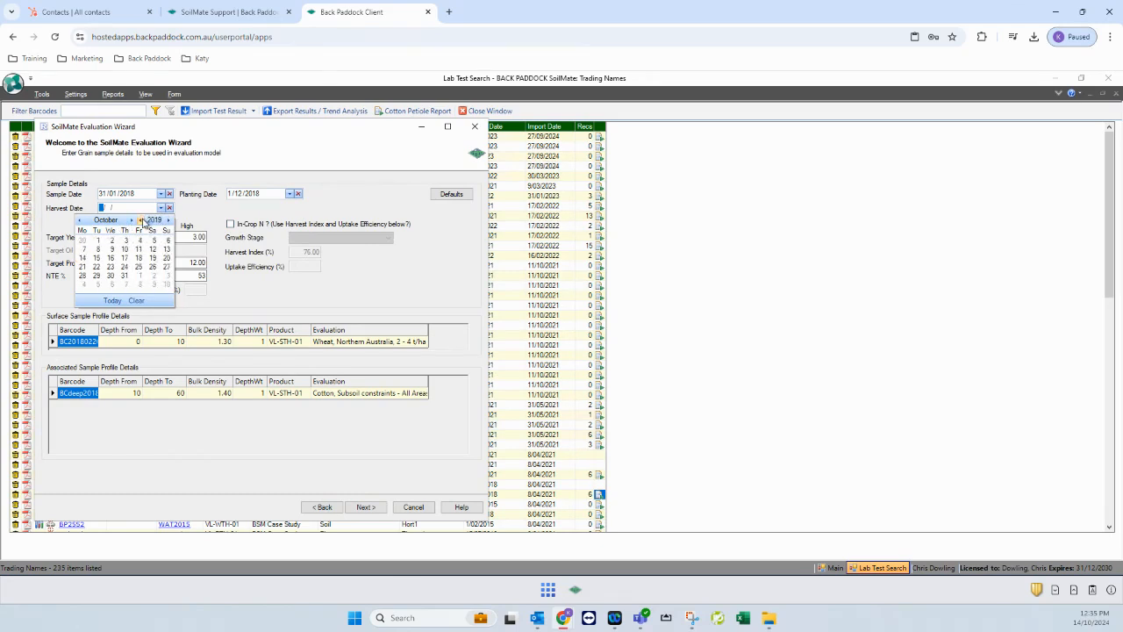
pyautogui.tripleClick(80, 221)
pyautogui.click(109, 276)
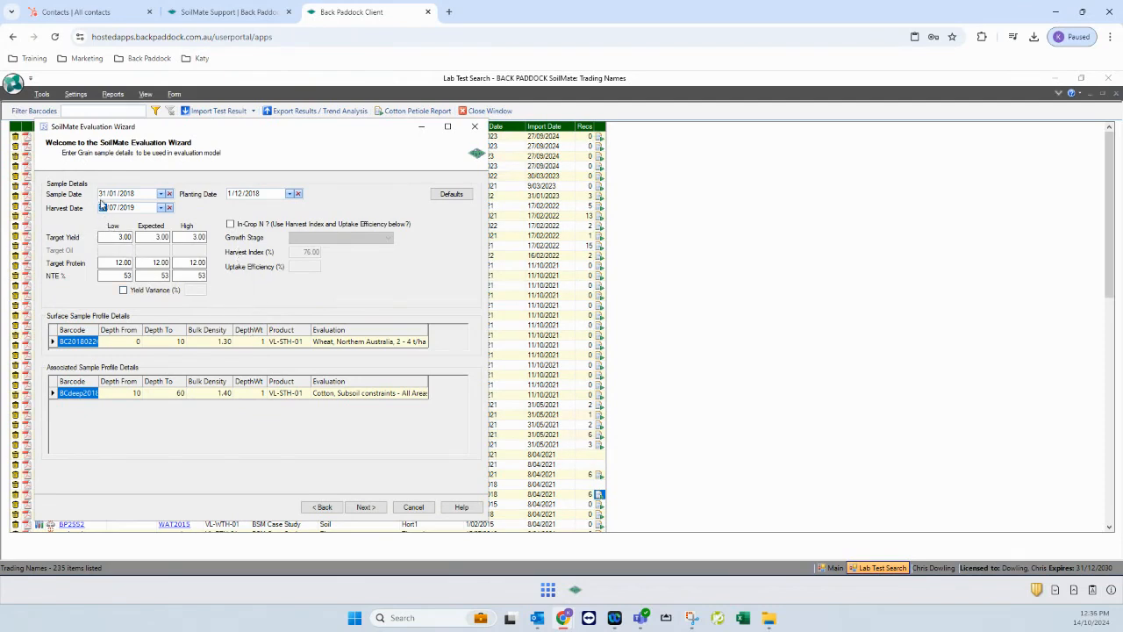
pyautogui.click(117, 238)
# Set the expected target yield to 4 and the high target yield to 5
pyautogui.click(158, 237)
pyautogui.moveTo(155, 237); pyautogui.dragTo(178, 237)
pyautogui.write('4')
pyautogui.press('Tab')
pyautogui.write('5')
# Briefly enable In-Crop N to view growth stages, then turn it off again
pyautogui.click(229, 225)
pyautogui.click(325, 238)
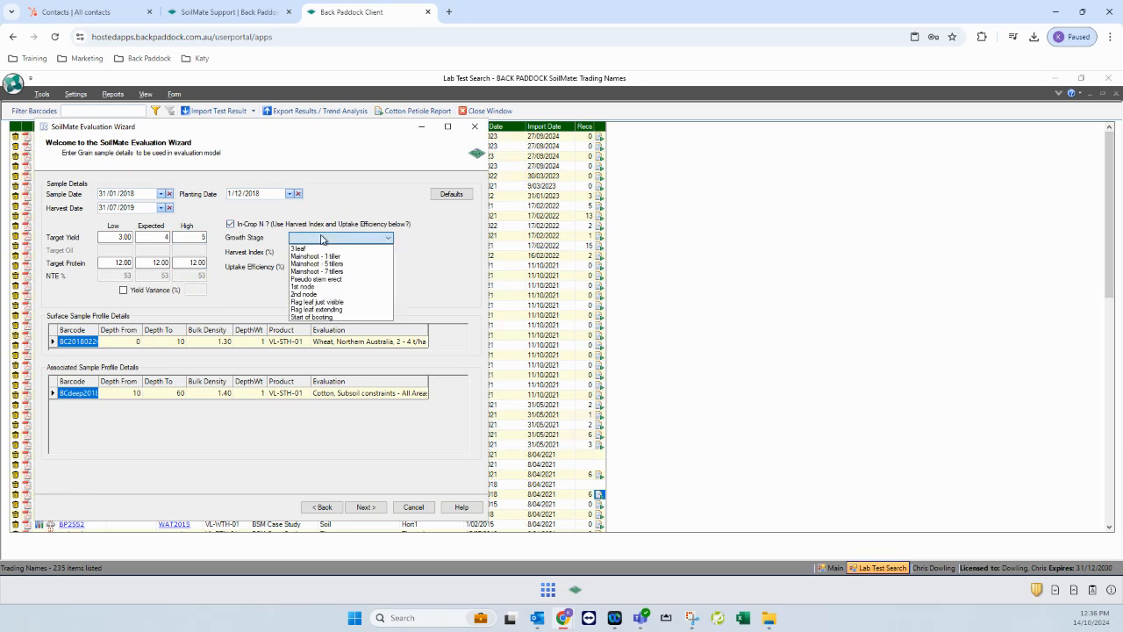
pyautogui.click(414, 240)
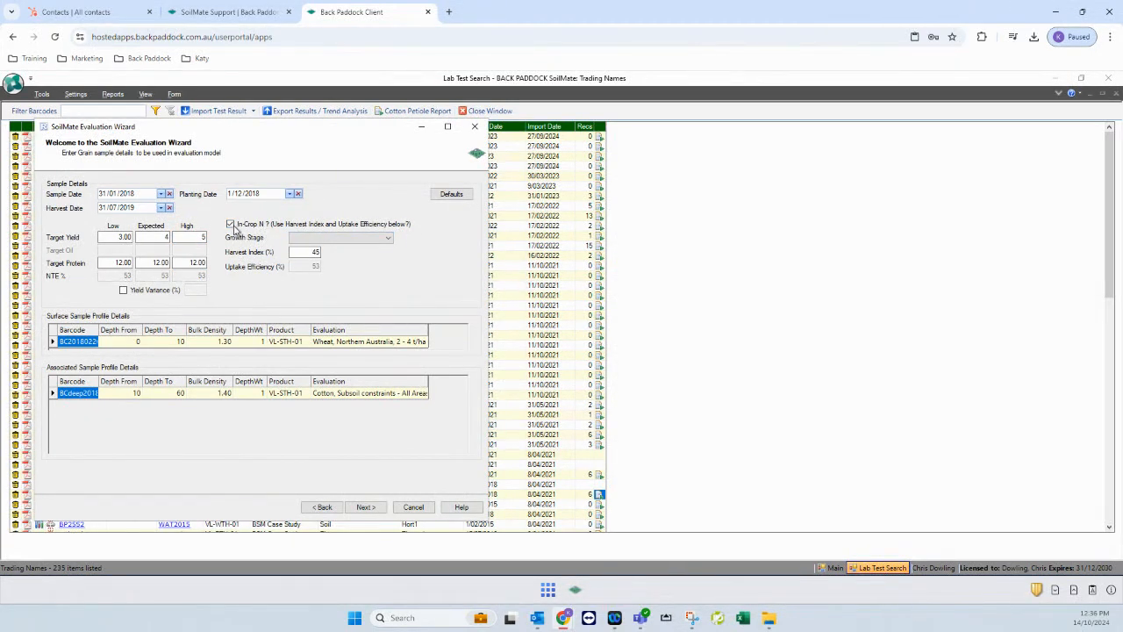
pyautogui.click(230, 224)
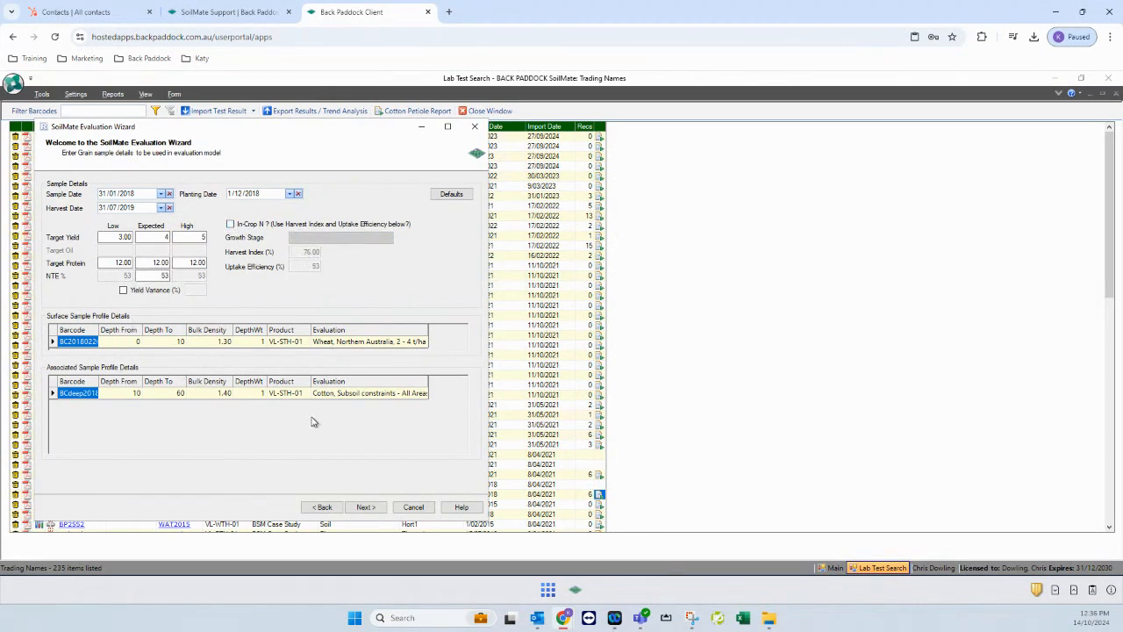
# Review the depth and bulk density values of the surface and deeper samples
pyautogui.click(114, 342)
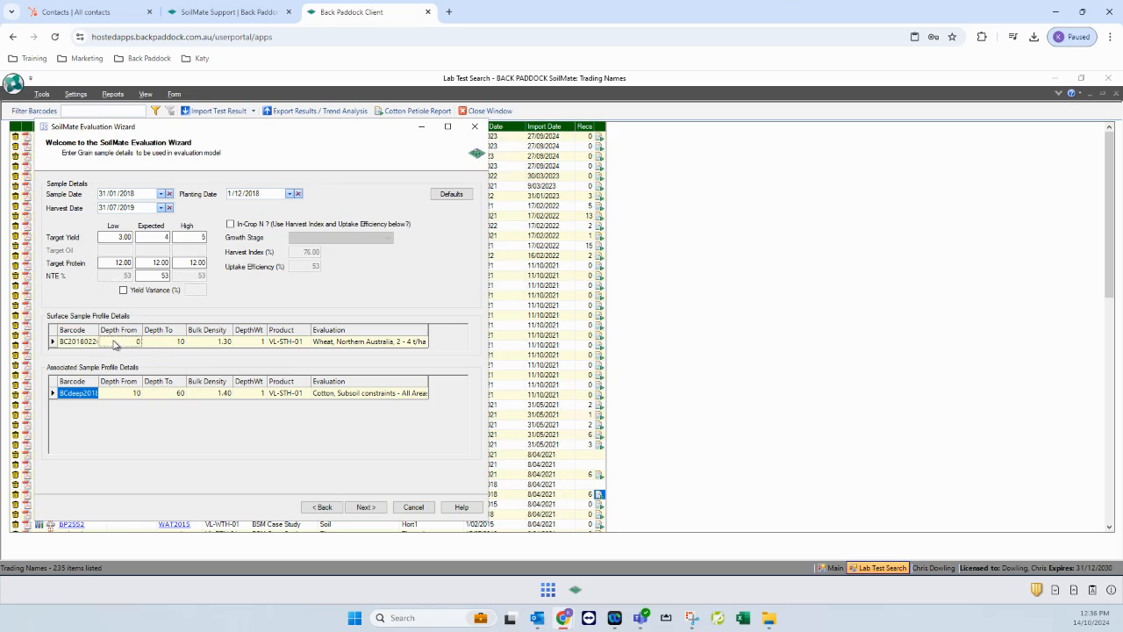
pyautogui.click(226, 343)
pyautogui.click(134, 395)
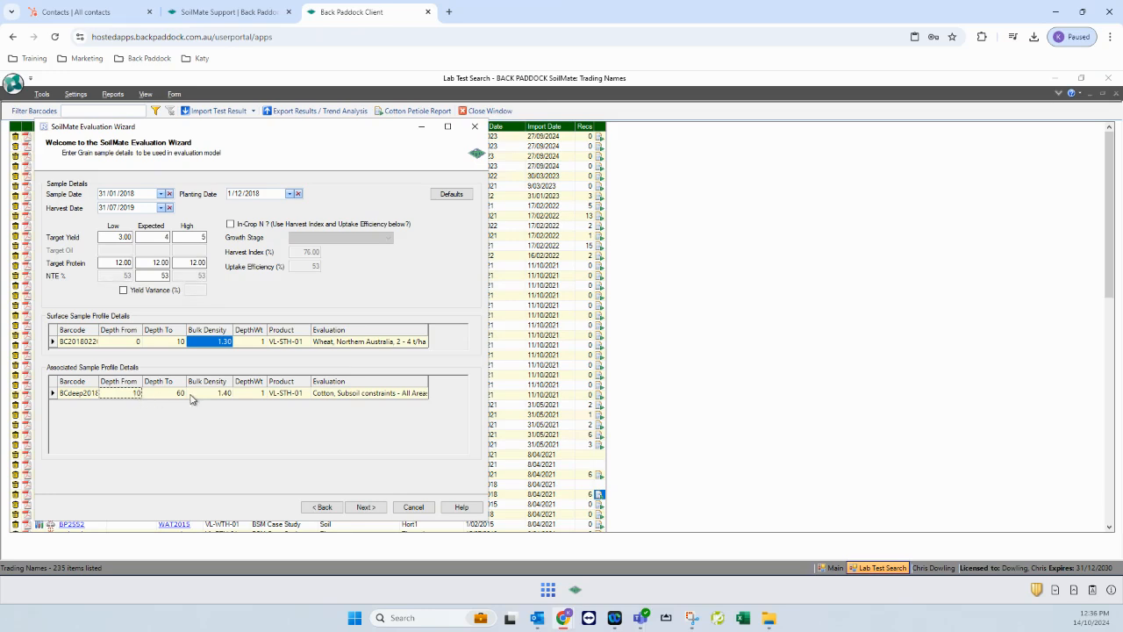
pyautogui.click(220, 397)
# Change the deeper sample's evaluation to Wheat, Subsoil Constraints - All Areas [3950]
pyautogui.click(347, 394)
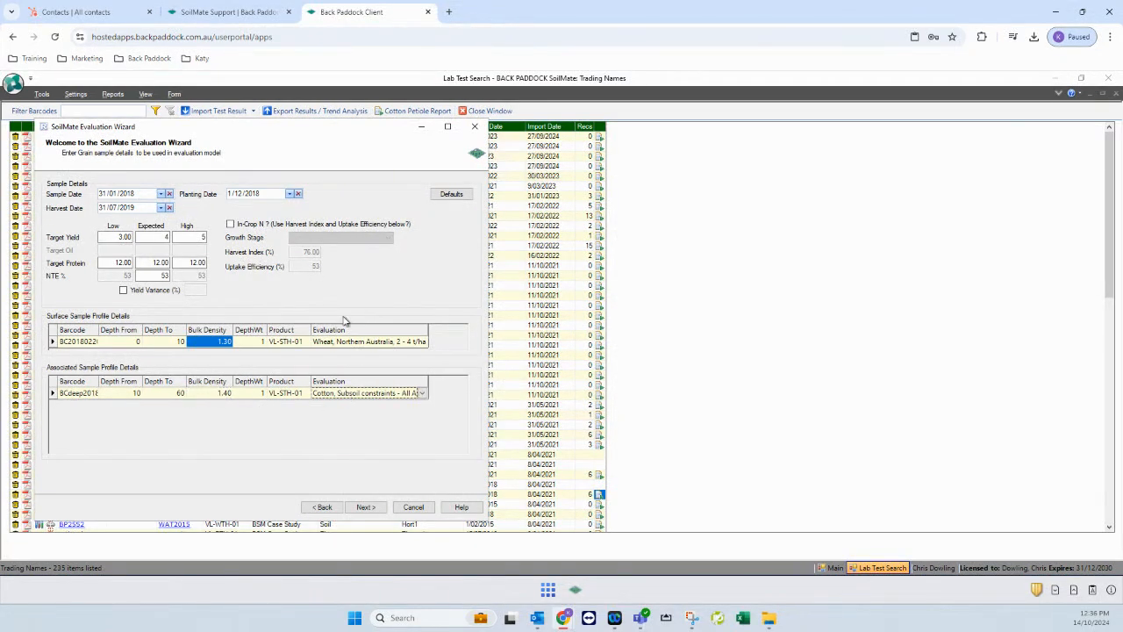
pyautogui.click(422, 395)
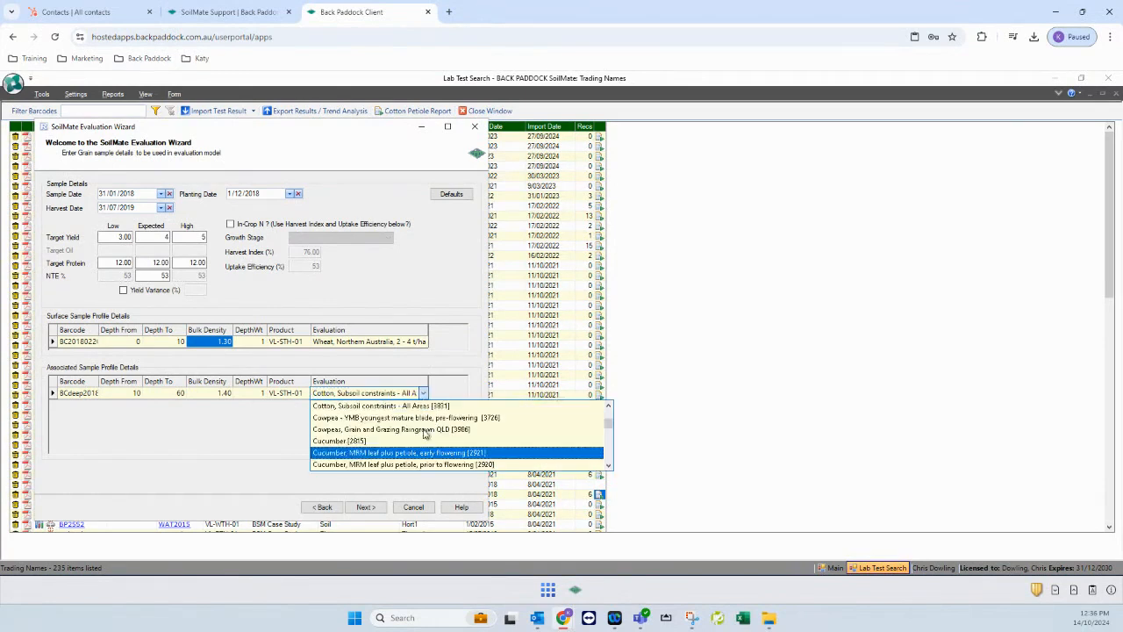
pyautogui.write('w')
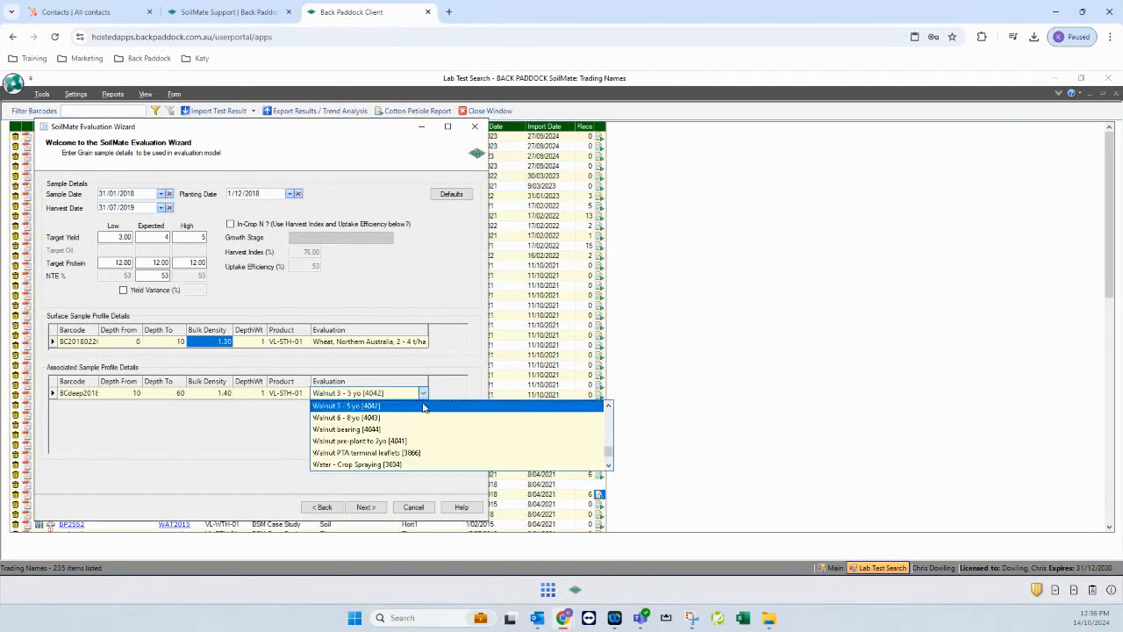
pyautogui.click(608, 465)
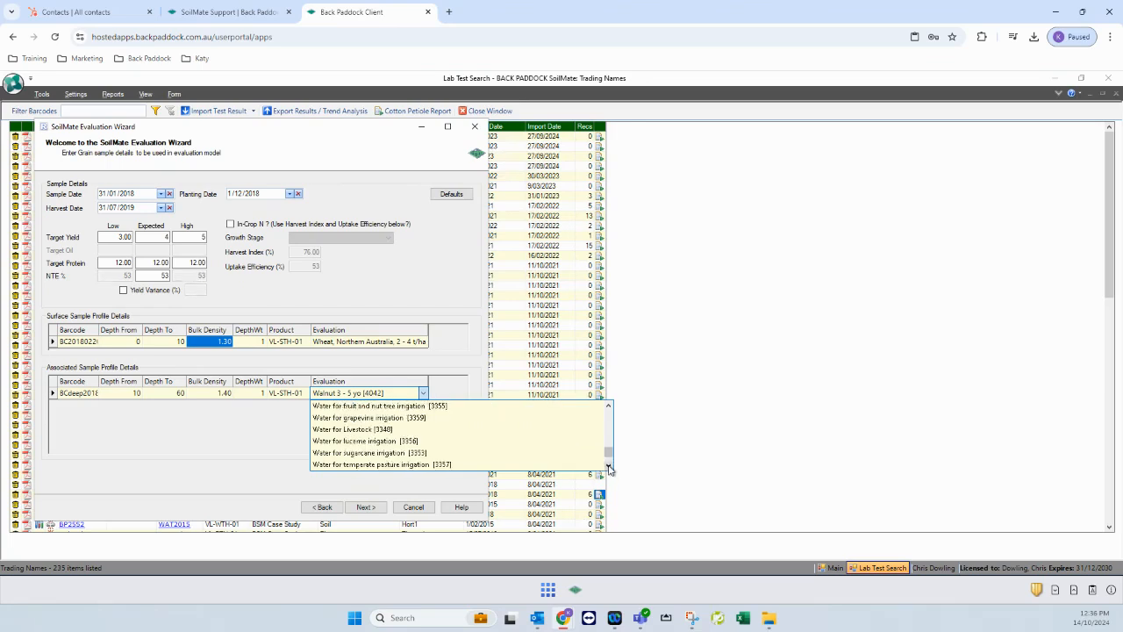
pyautogui.click(609, 467)
pyautogui.click(610, 467)
pyautogui.click(610, 466)
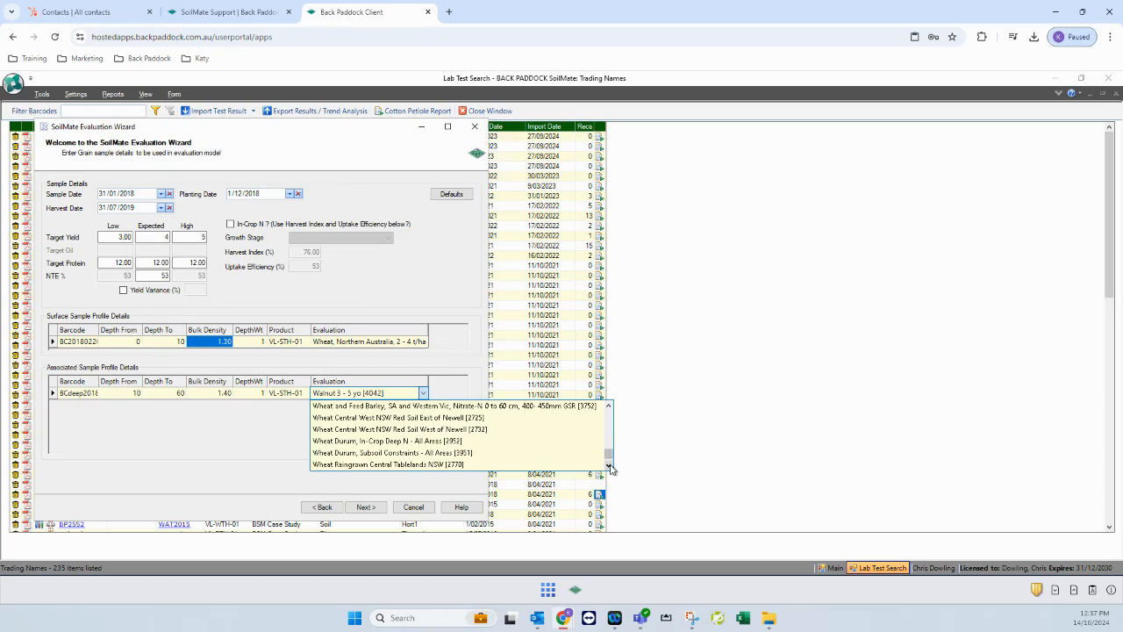
pyautogui.click(610, 467)
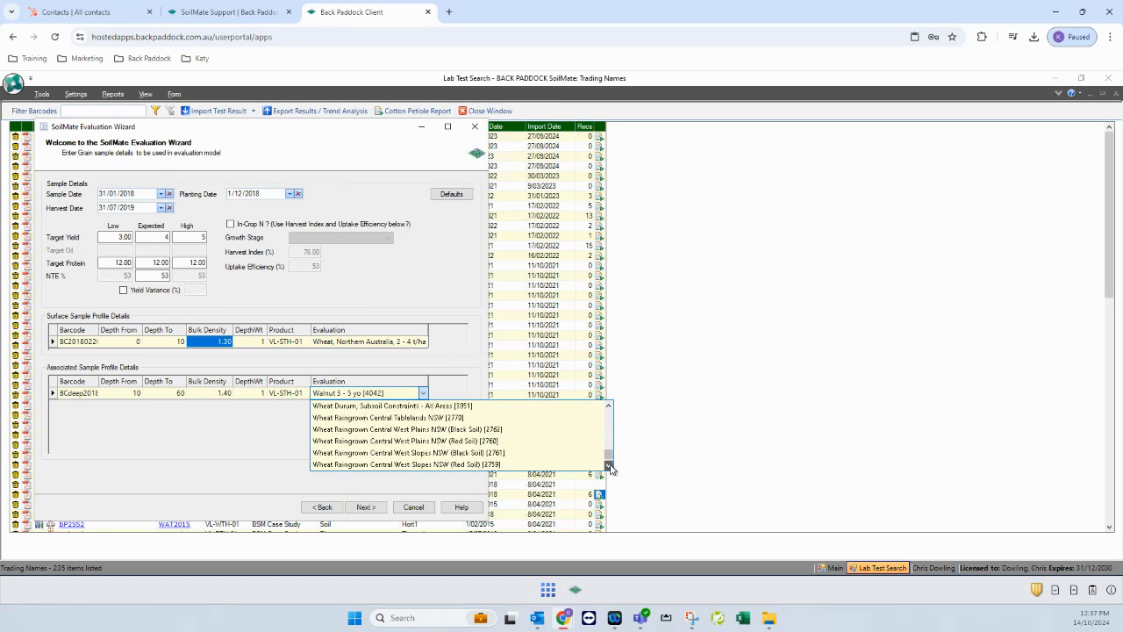
pyautogui.click(610, 466)
pyautogui.click(610, 467)
pyautogui.click(610, 466)
pyautogui.click(609, 466)
pyautogui.click(609, 467)
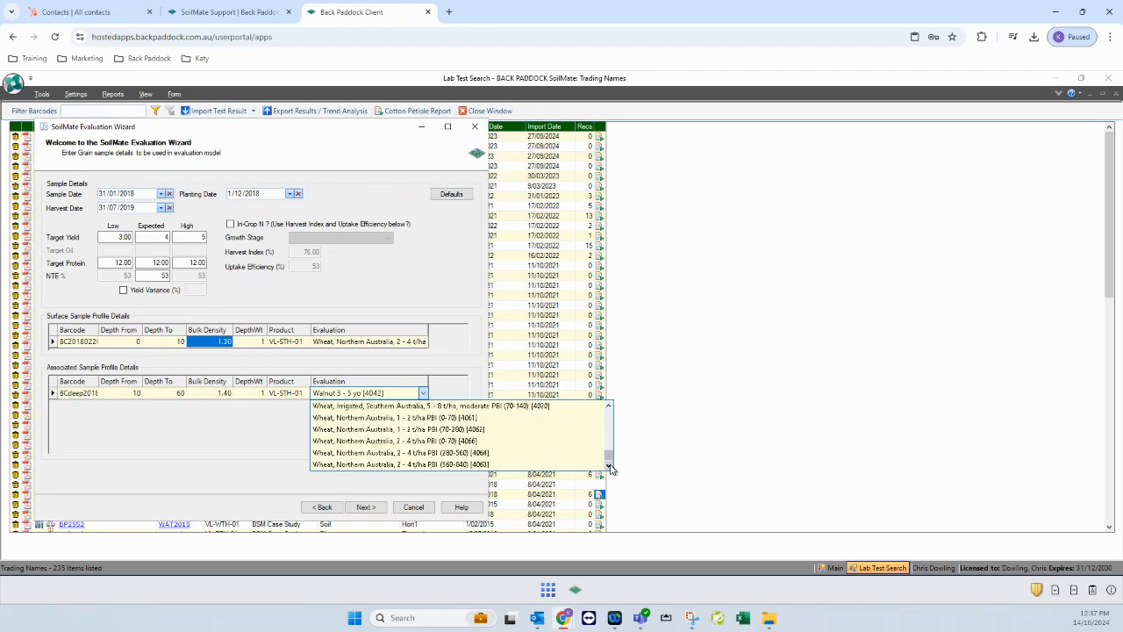
pyautogui.click(610, 466)
pyautogui.click(609, 467)
pyautogui.click(610, 467)
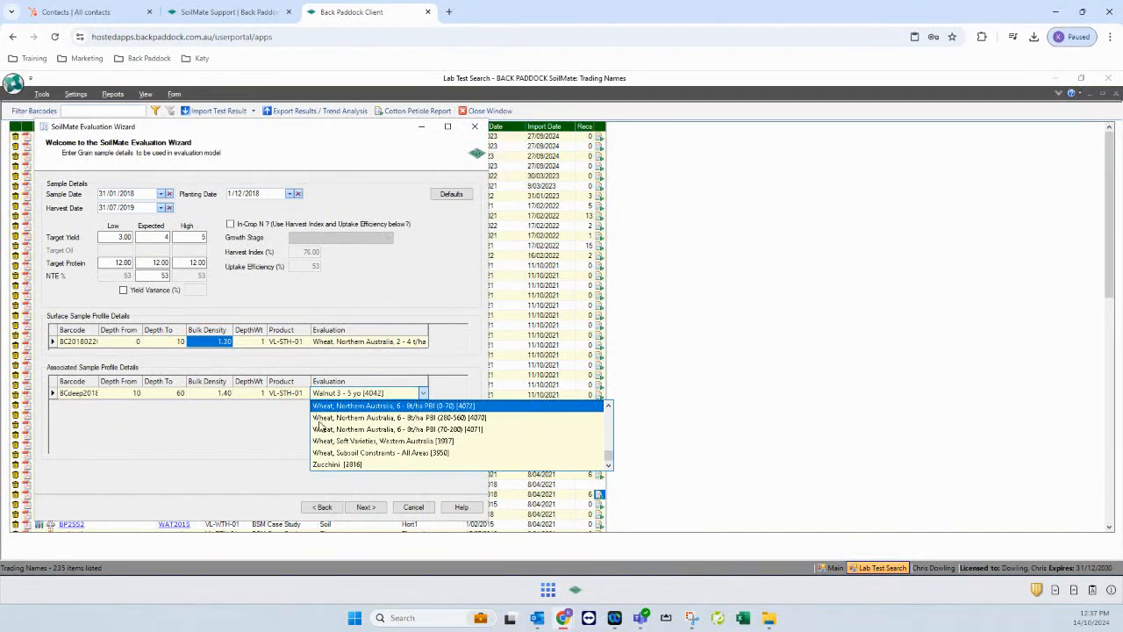
pyautogui.click(380, 456)
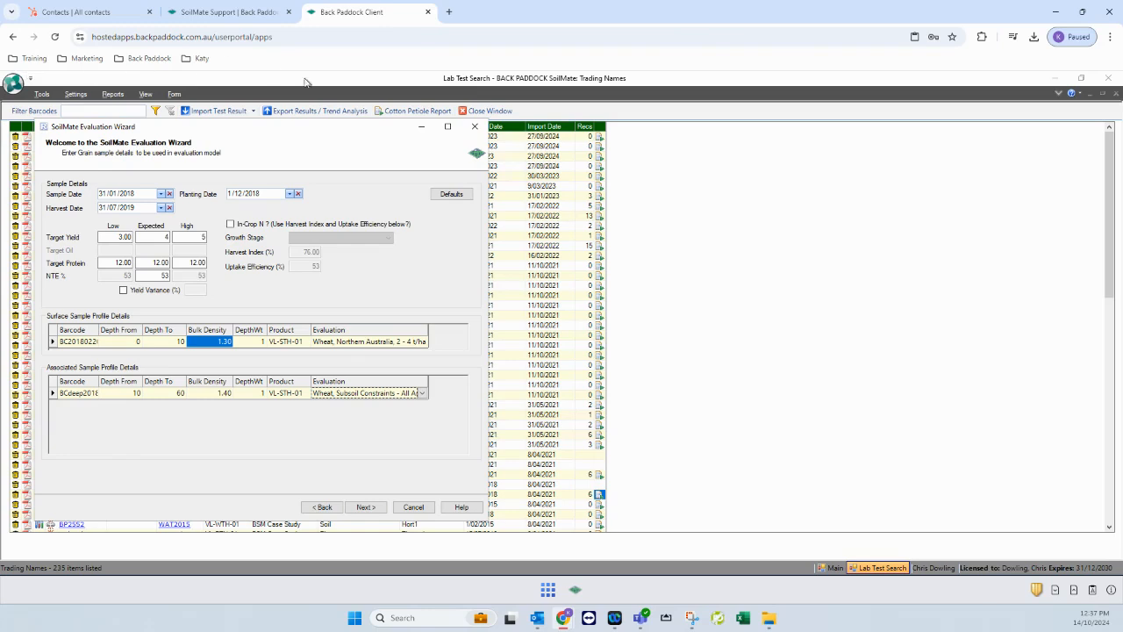
pyautogui.click(363, 508)
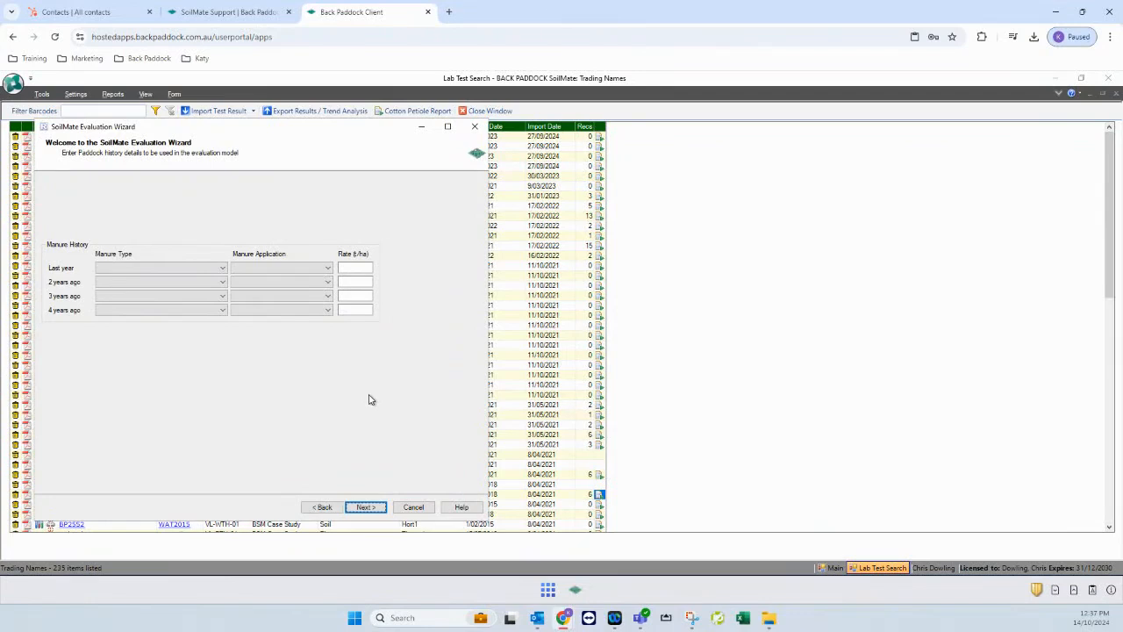
# Leave the manure history empty and finish the wizard to create the recommendation
pyautogui.click(224, 268)
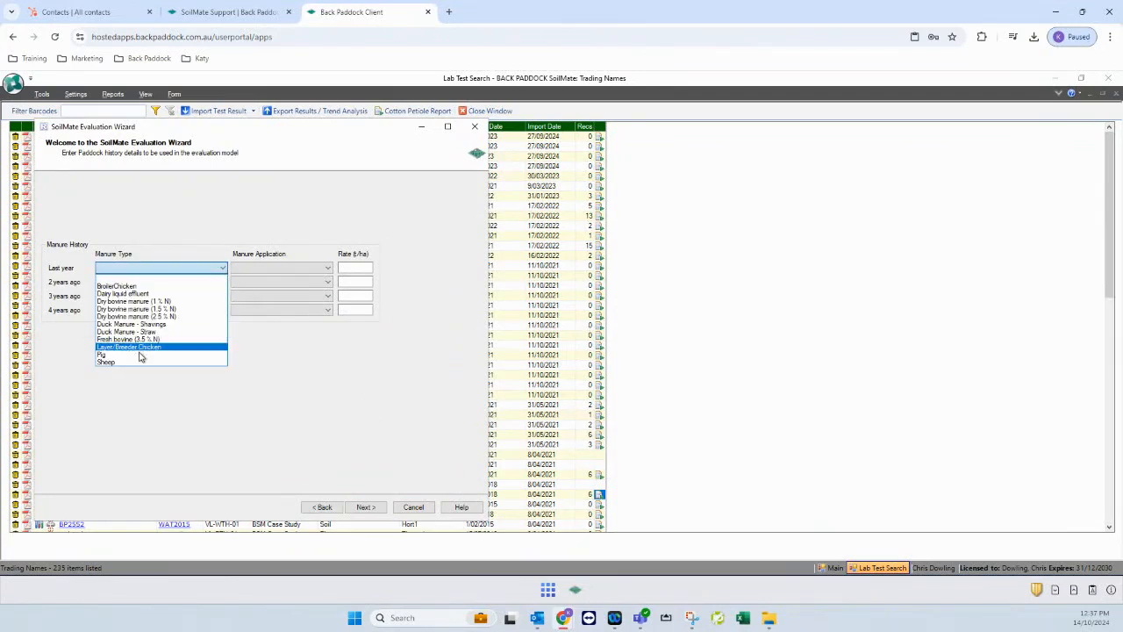
pyautogui.click(321, 379)
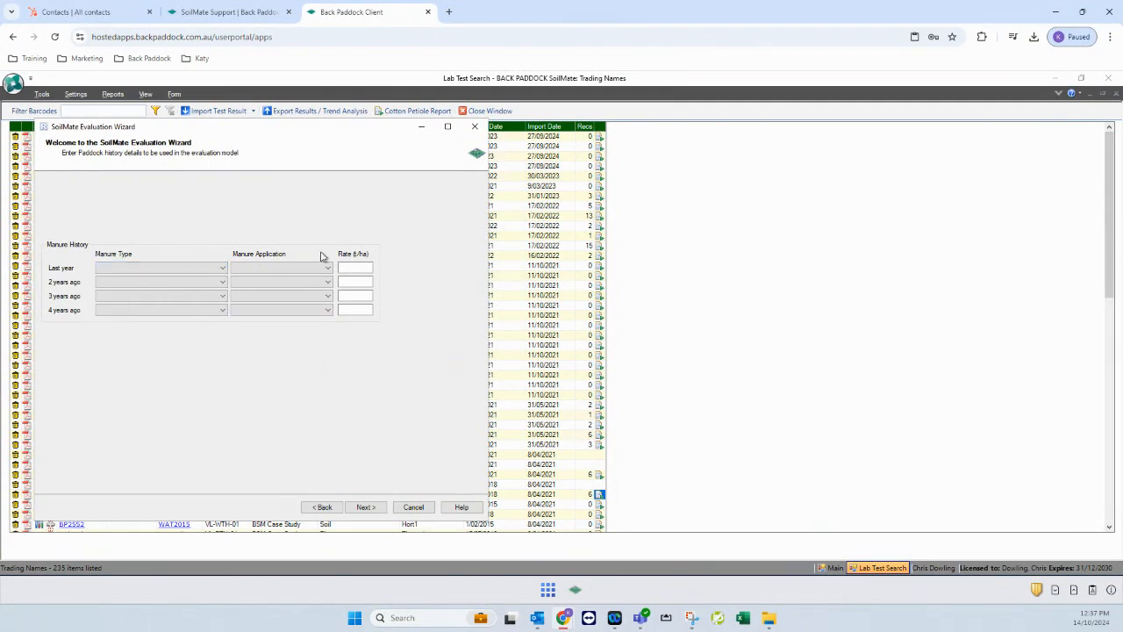
pyautogui.click(375, 512)
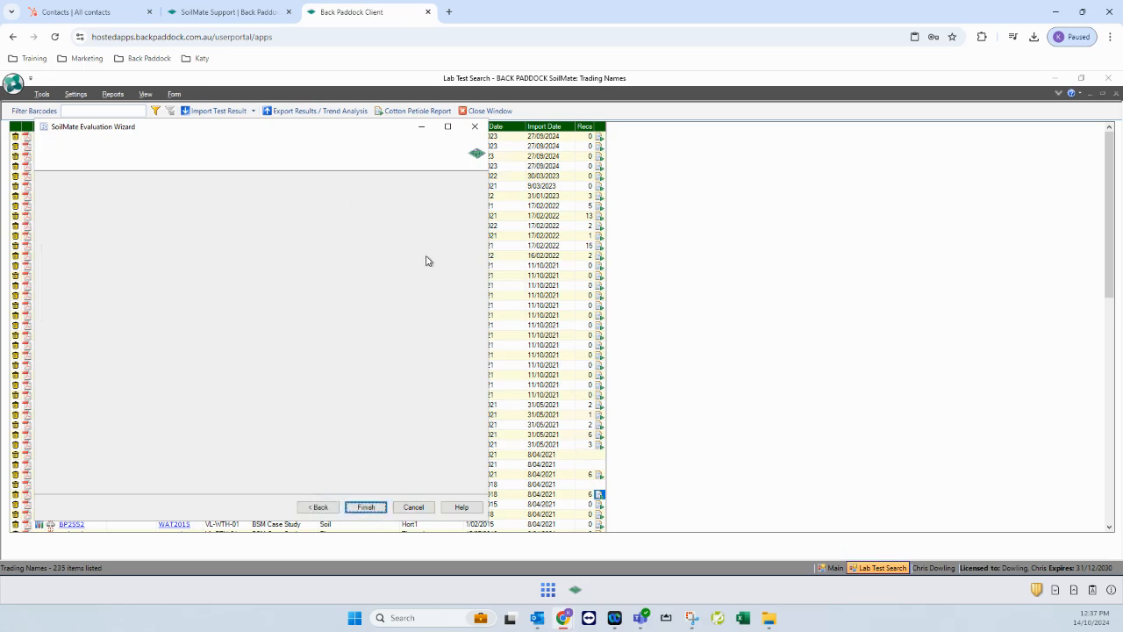
pyautogui.click(375, 506)
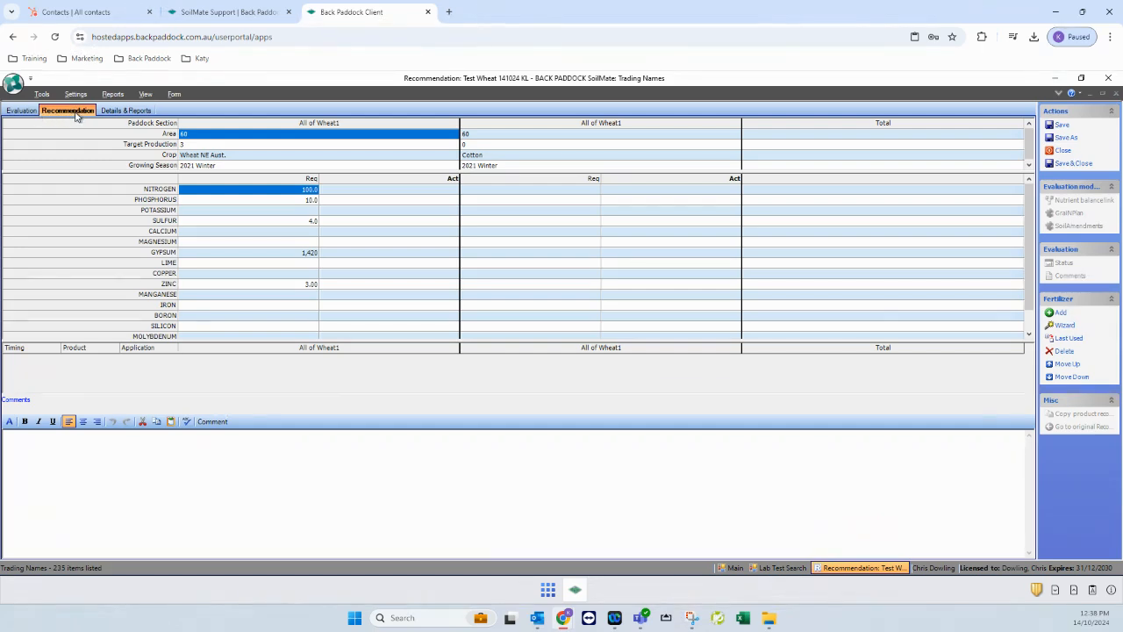
# Switch from the recommendation to the soil evaluation results
pyautogui.click(26, 111)
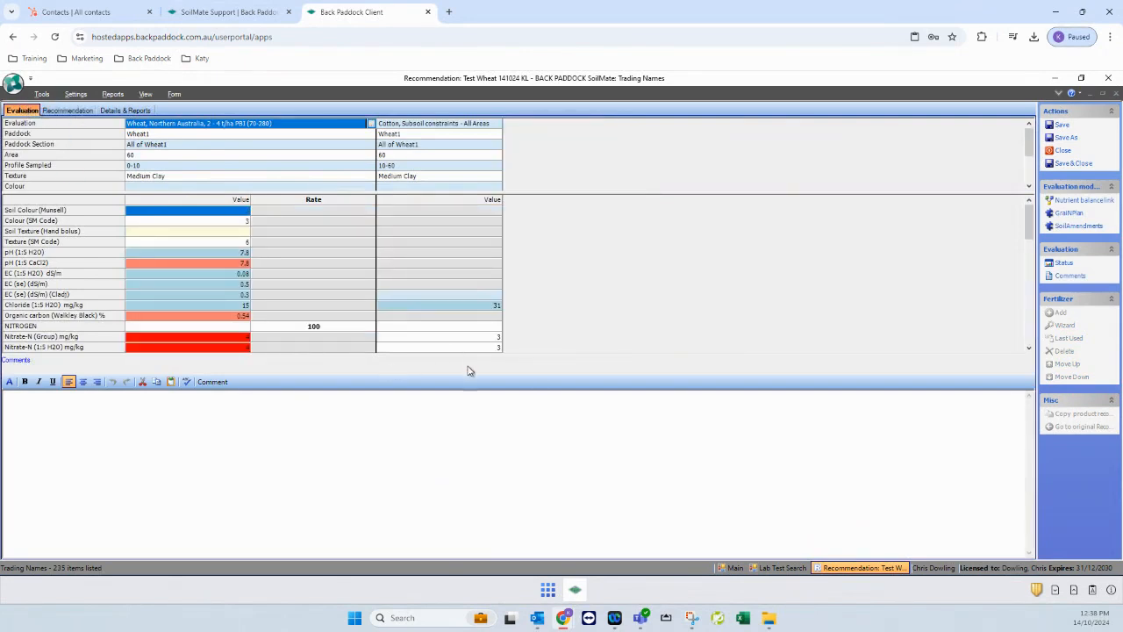
# Enlarge the results grid, review the nitrogen rows, and select Nitrate-N (Group)
pyautogui.moveTo(466, 353); pyautogui.dragTo(472, 459)
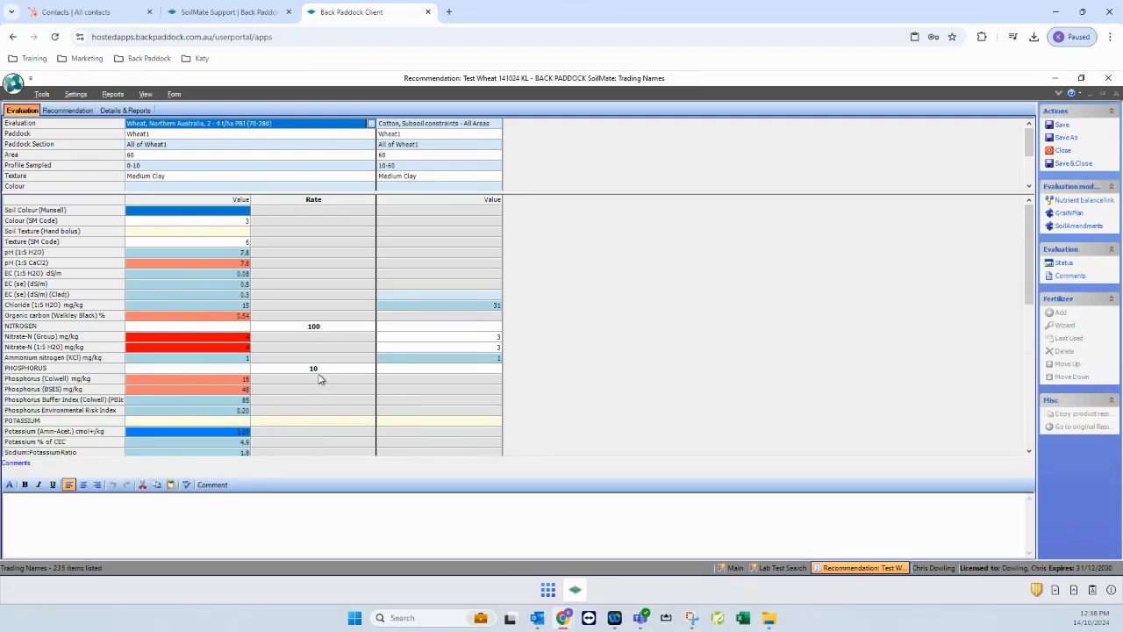
pyautogui.moveTo(237, 265)
pyautogui.click(183, 358)
pyautogui.click(185, 345)
pyautogui.moveTo(187, 343)
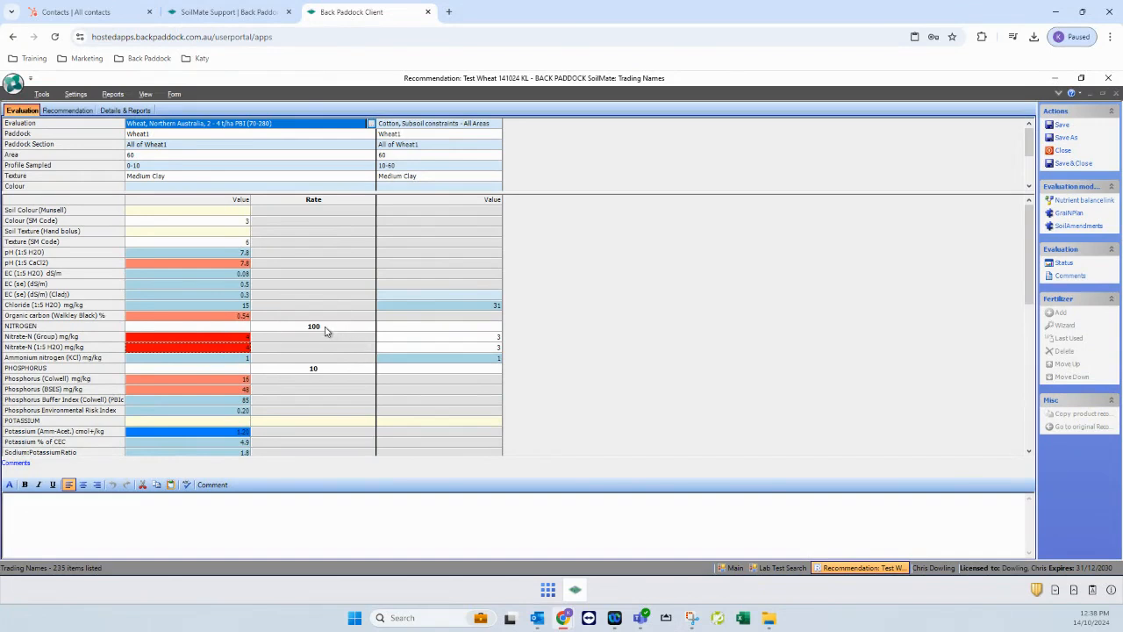
pyautogui.scroll(-4, 301, 334)
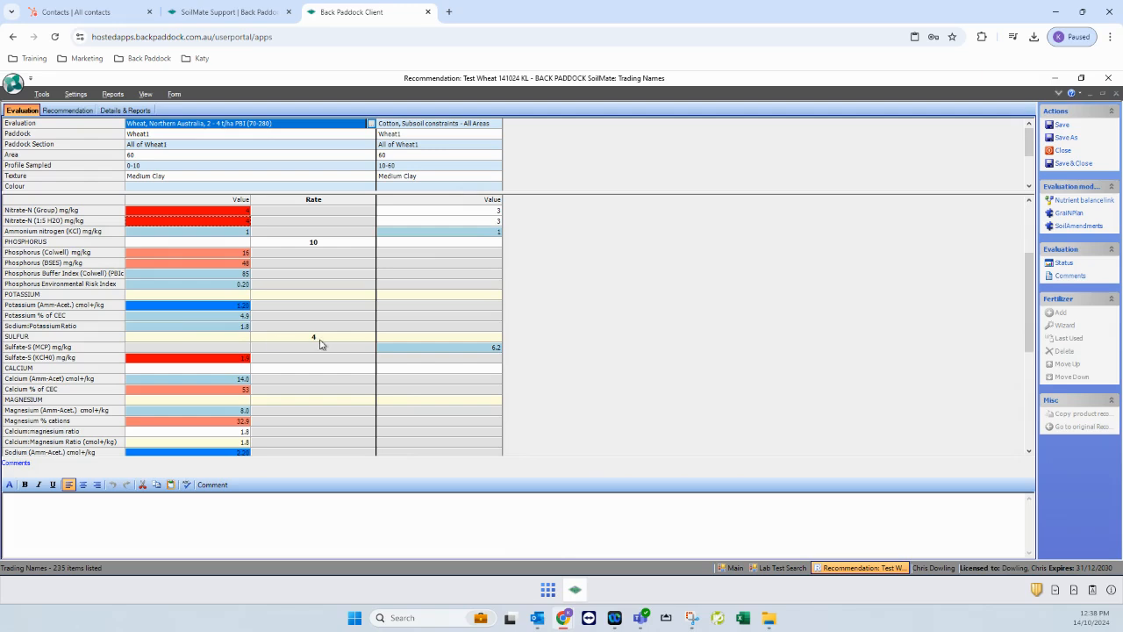
pyautogui.scroll(-2, 320, 341)
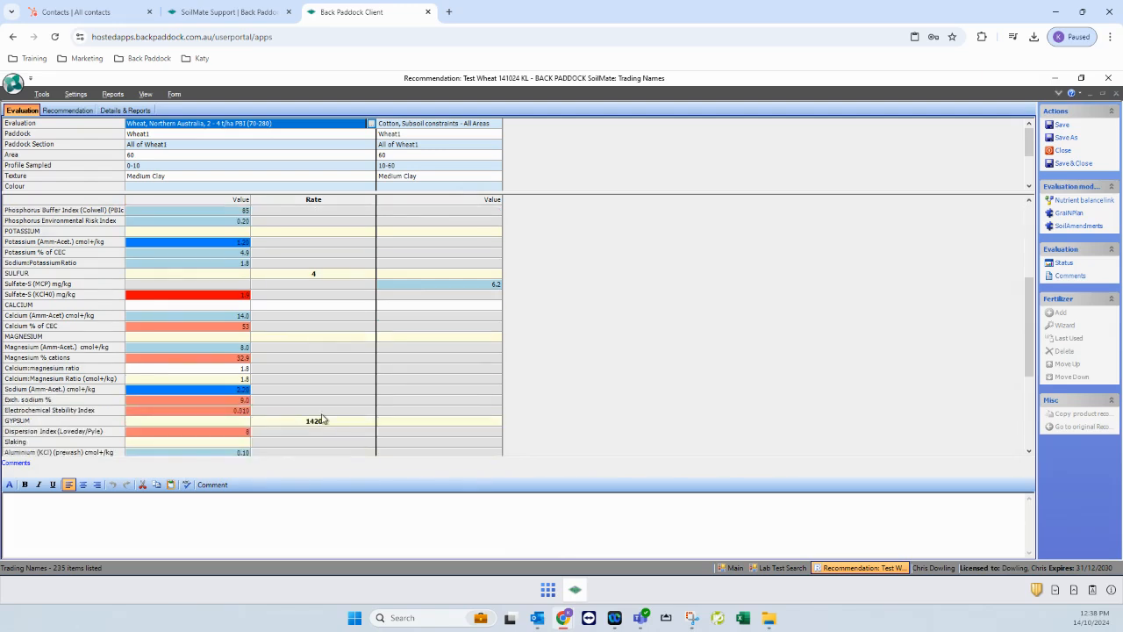
pyautogui.scroll(6, 259, 338)
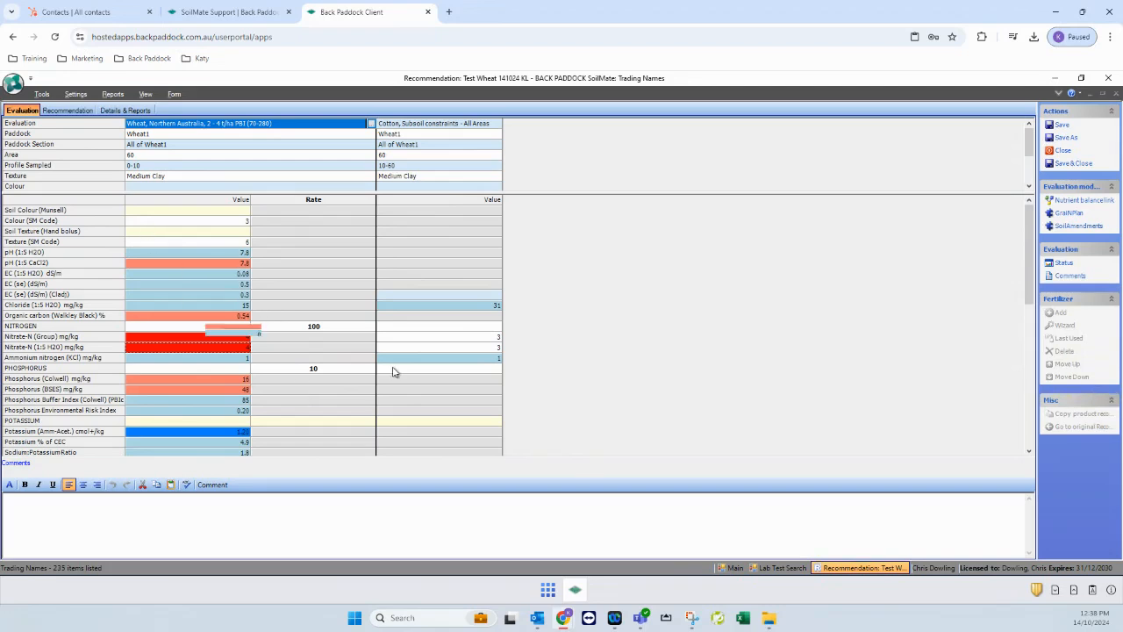
pyautogui.click(183, 337)
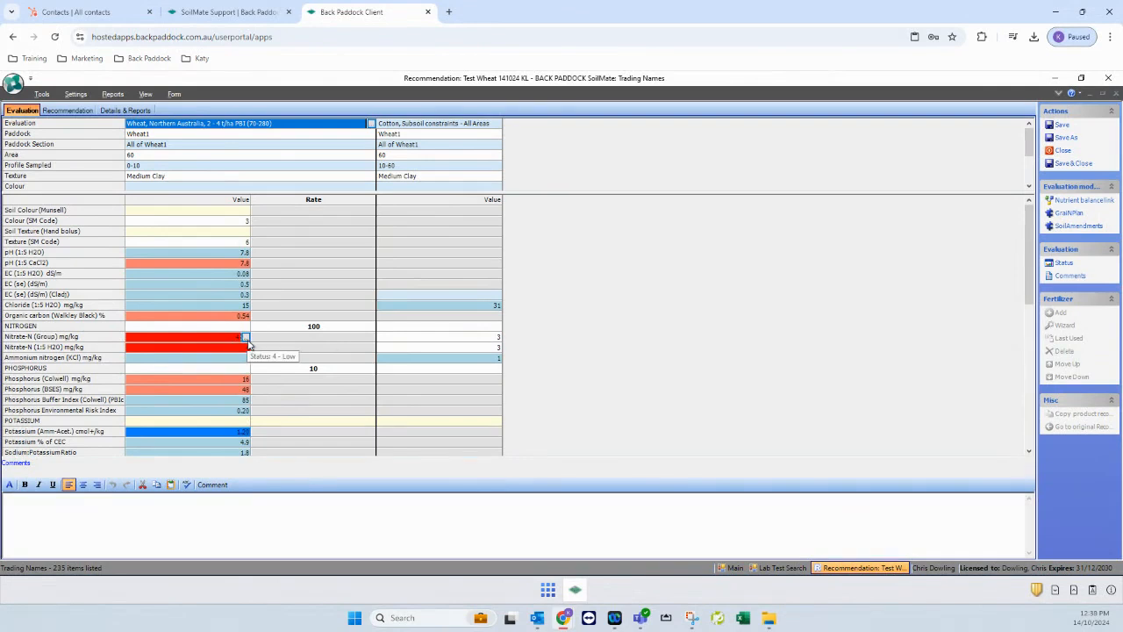
# Paste the Nitrate-N (Group) evaluation comment text into the recommendation comment box and accept
pyautogui.click(1069, 278)
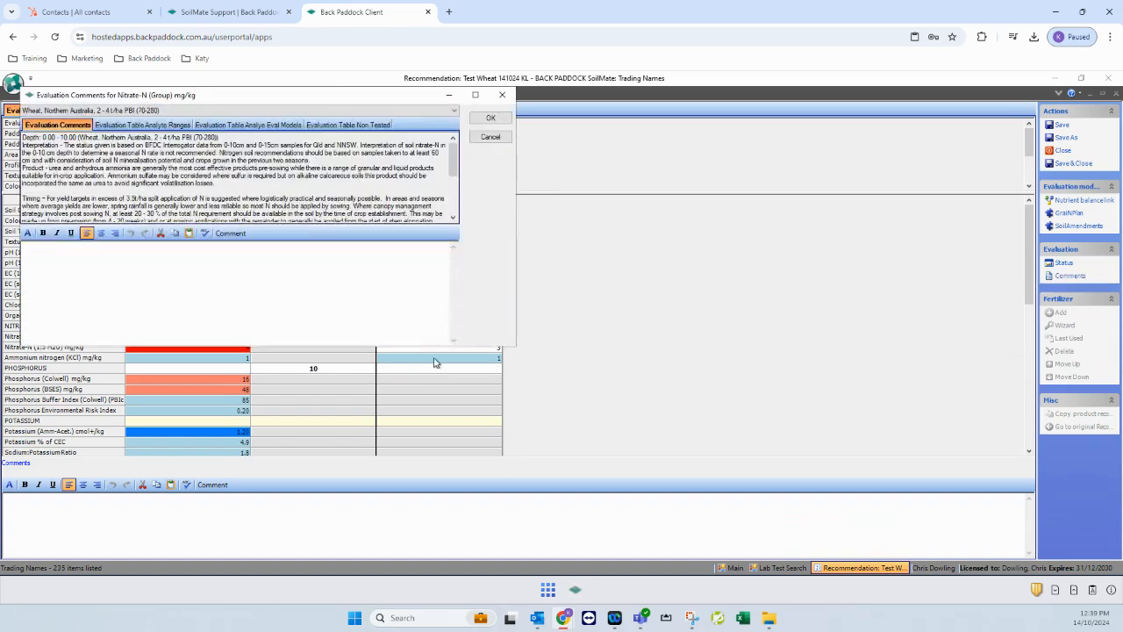
pyautogui.moveTo(214, 95); pyautogui.dragTo(536, 141)
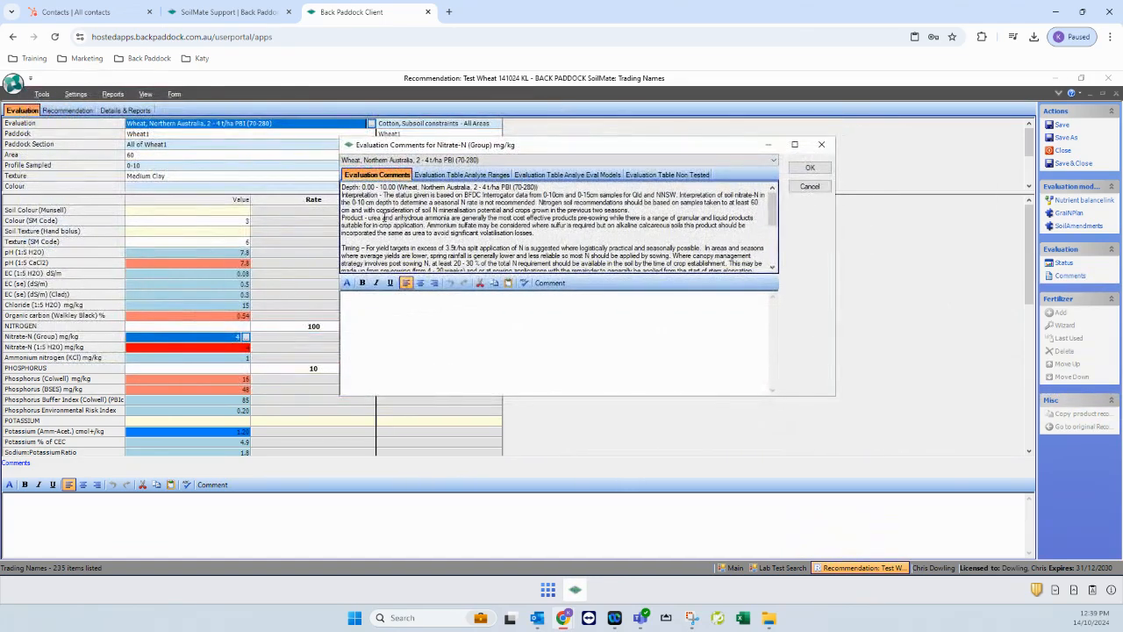
pyautogui.moveTo(419, 279); pyautogui.dragTo(418, 321)
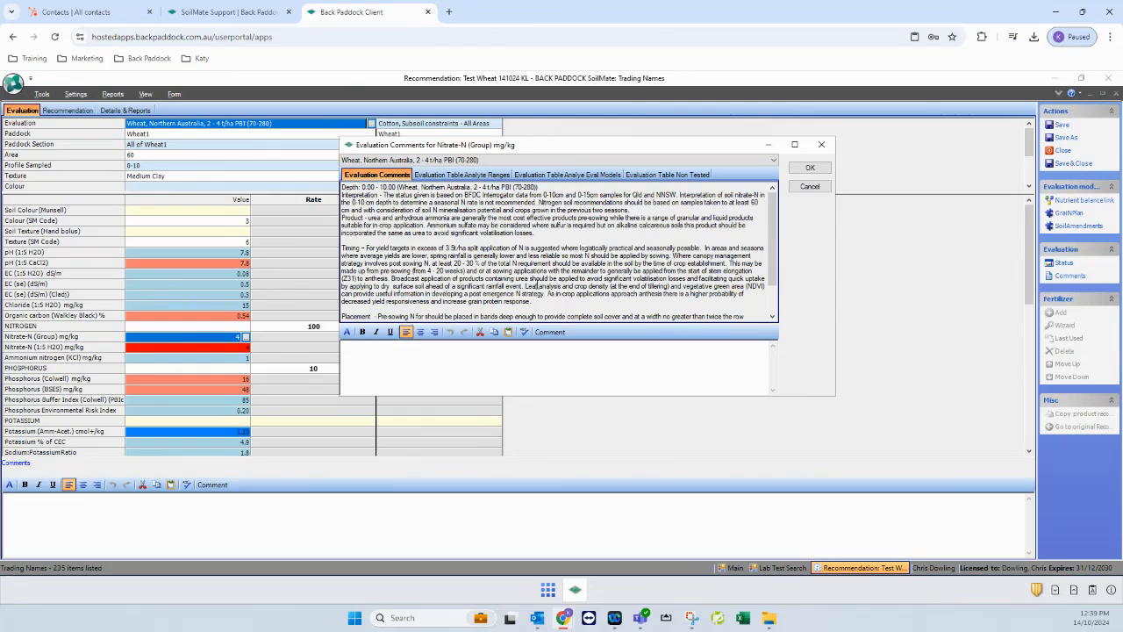
pyautogui.scroll(-2, 537, 286)
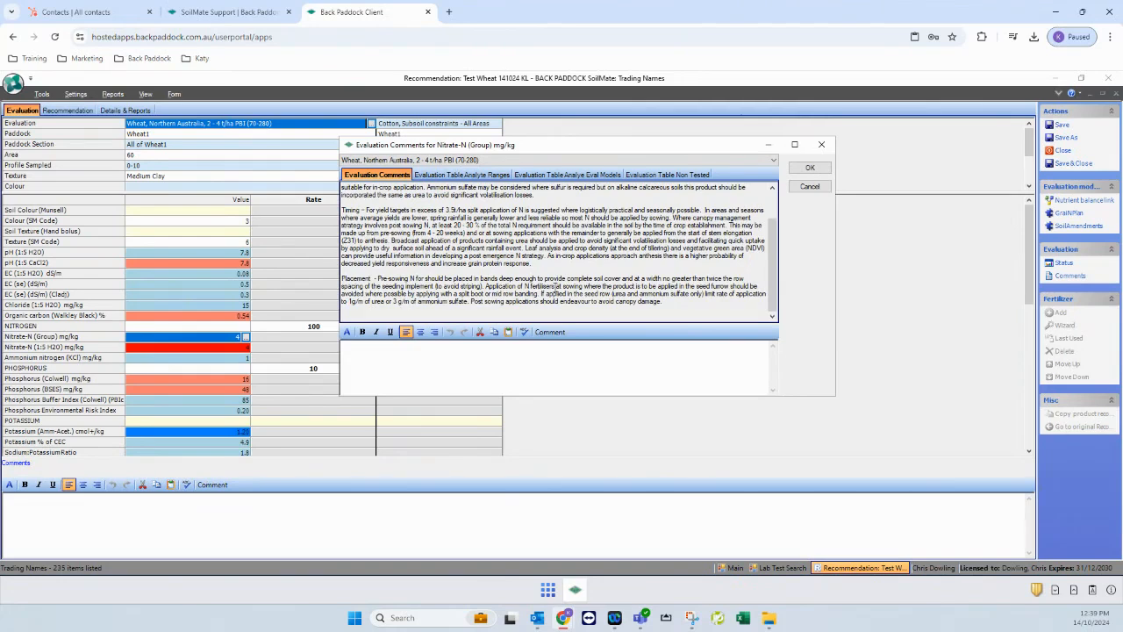
pyautogui.moveTo(646, 314); pyautogui.dragTo(341, 199)
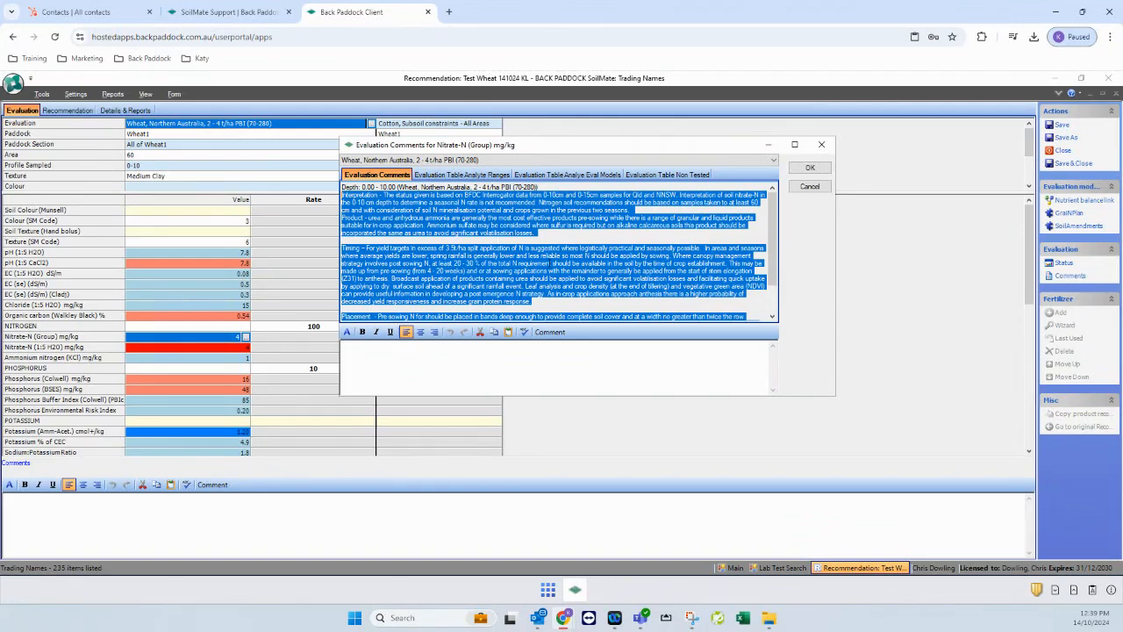
pyautogui.click(527, 351)
pyautogui.hotkey('ctrl', 'v')
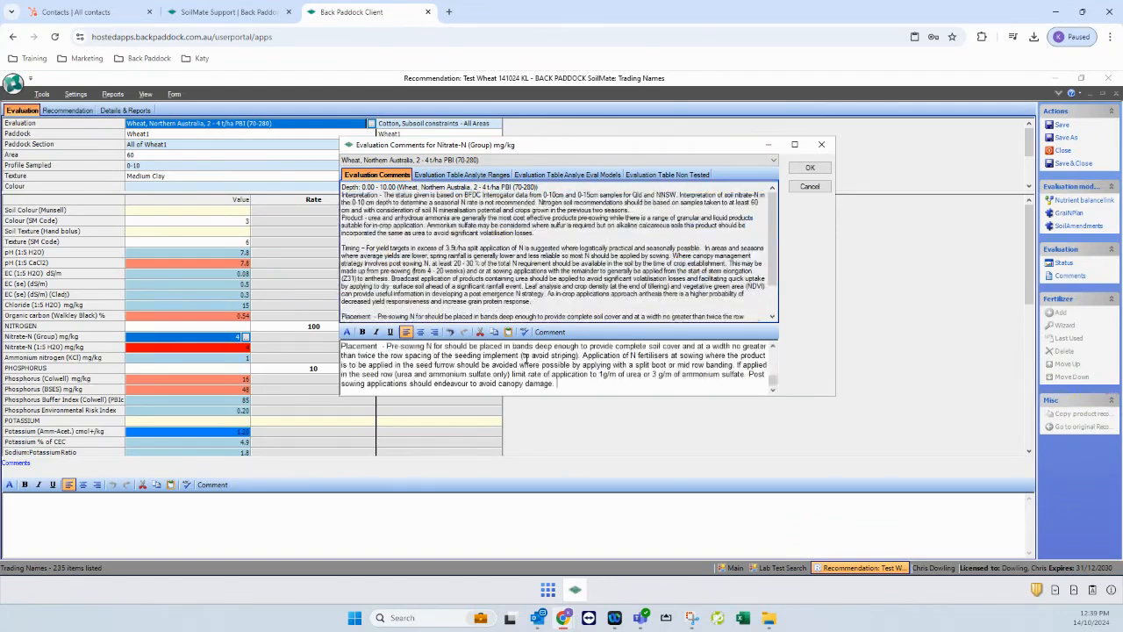
pyautogui.click(810, 167)
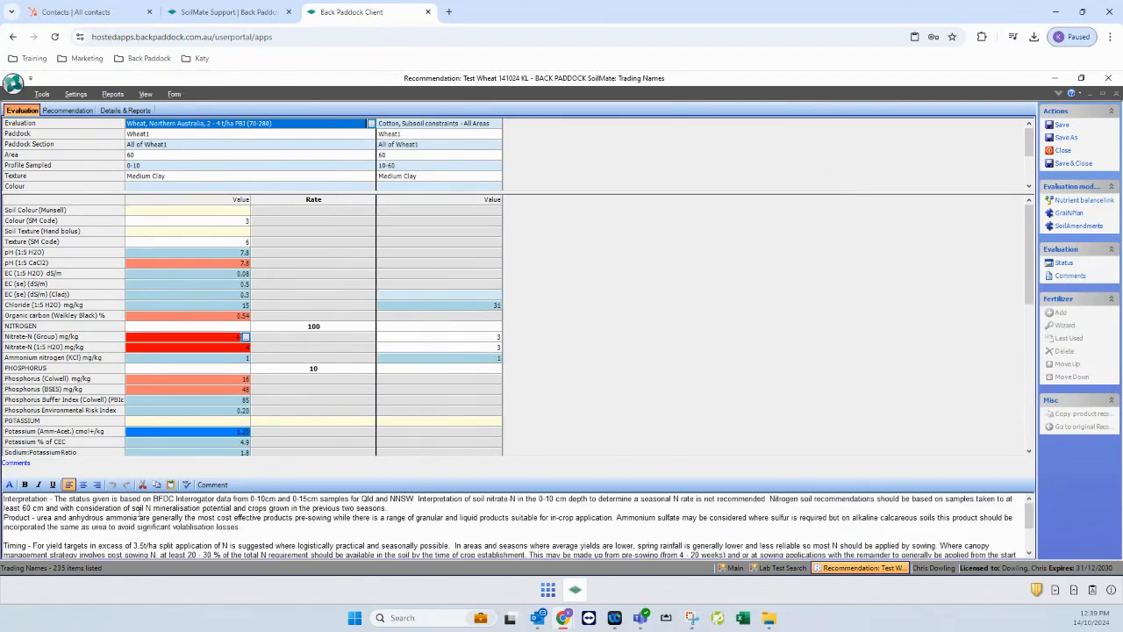
# Insert a bold 'Nitrogen information' heading line at the top of the Comments
pyautogui.hotkey('shift', 'End')
pyautogui.press('Home')
pyautogui.press('Return')
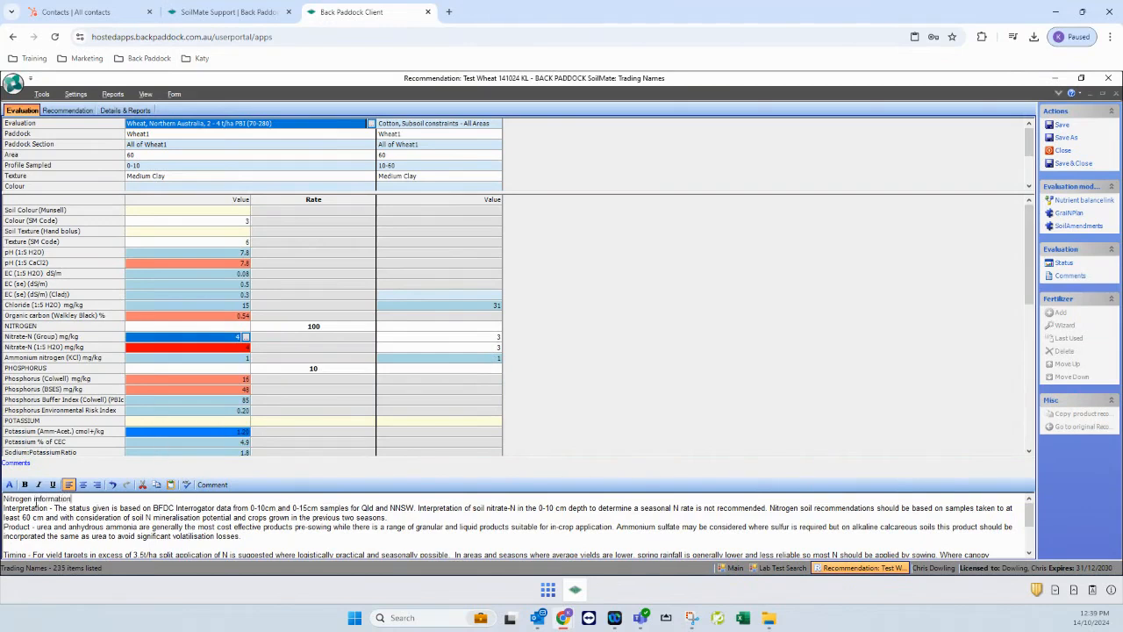
pyautogui.moveTo(72, 498); pyautogui.dragTo(3, 499)
pyautogui.click(25, 484)
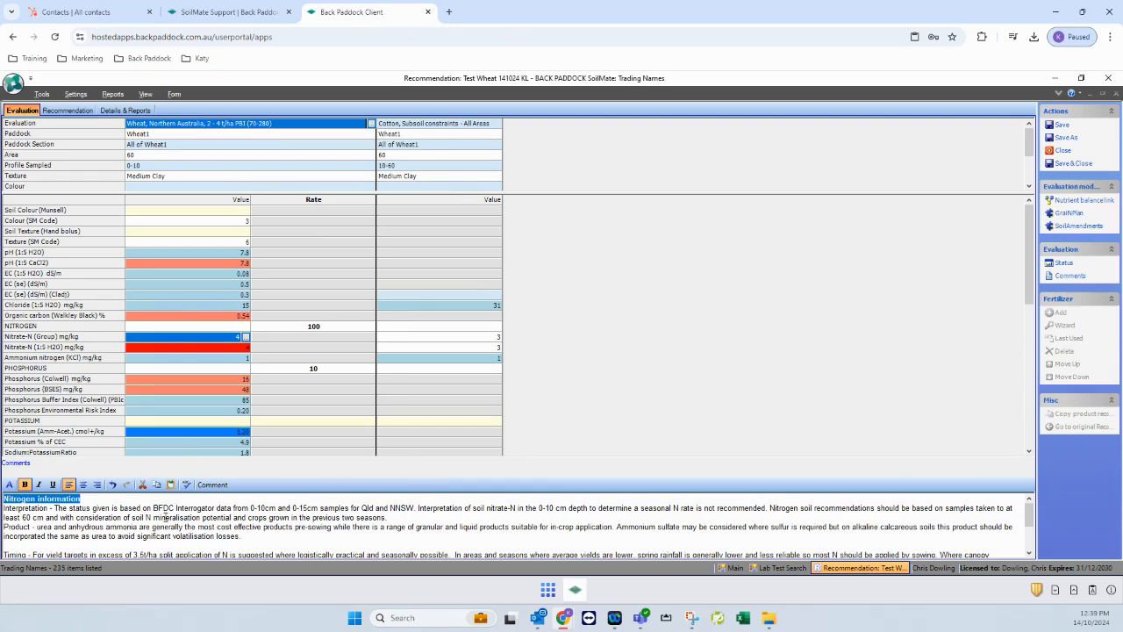
pyautogui.click(124, 513)
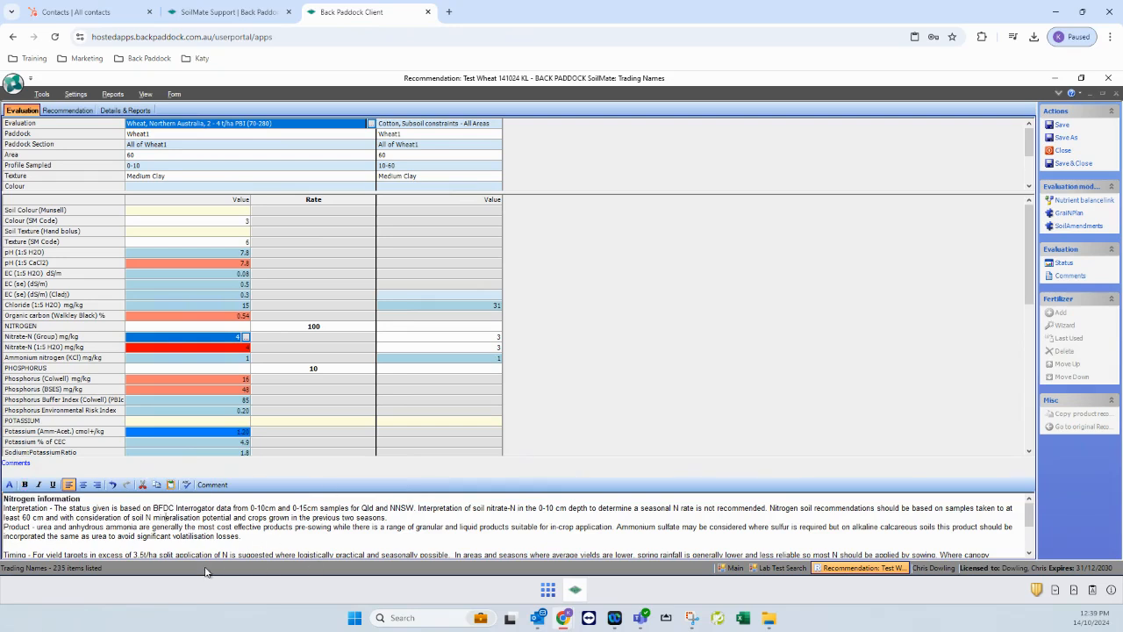
# Add a closing 'Type here.' paragraph below the nitrogen banding Placement paragraph
pyautogui.click(313, 348)
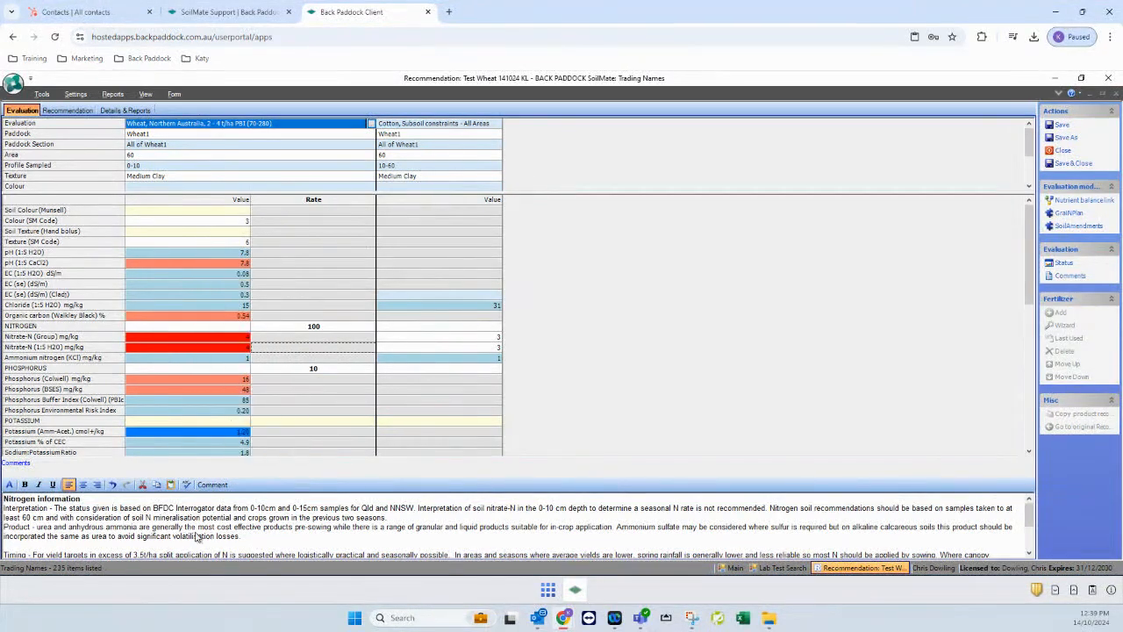
pyautogui.scroll(-3, 245, 521)
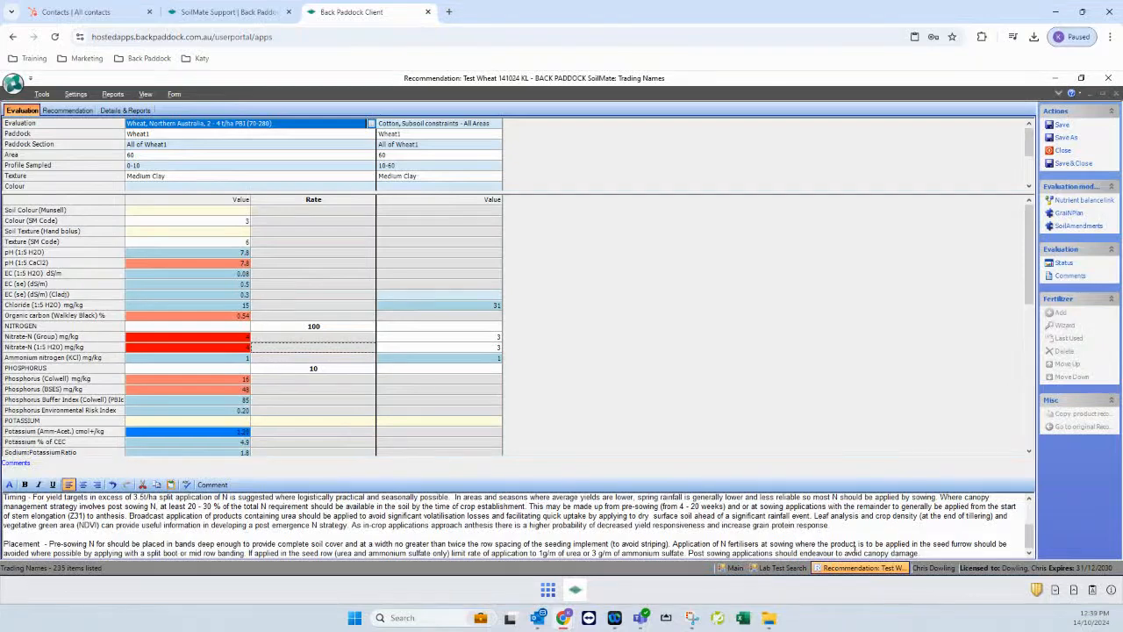
pyautogui.click(941, 554)
pyautogui.press('Return')
pyautogui.press('Return')
pyautogui.write('Type here.')
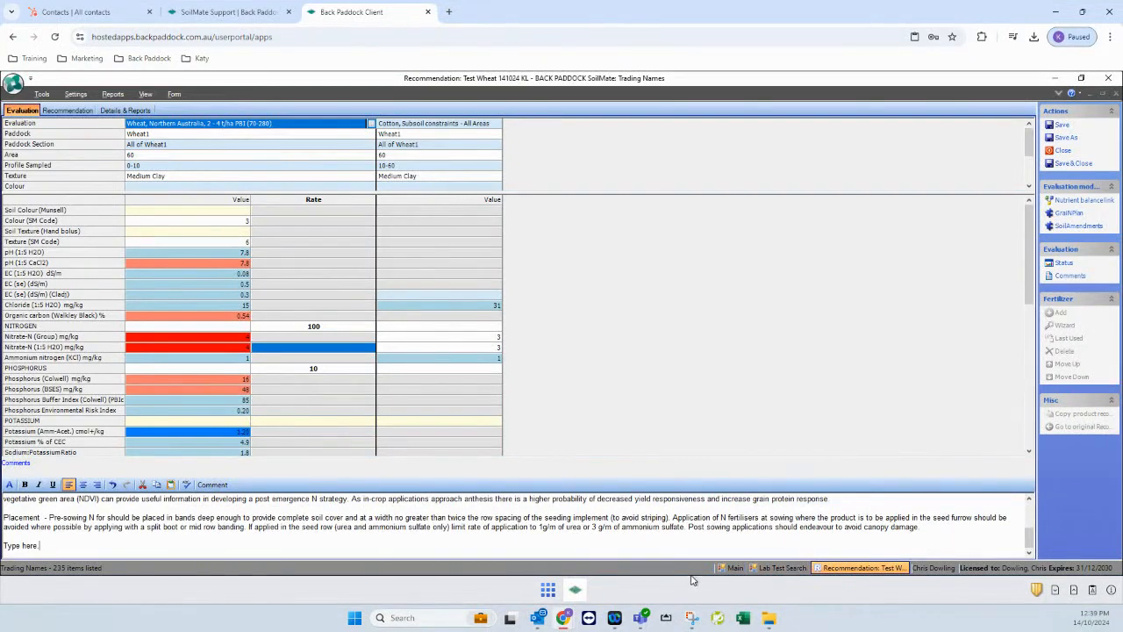
pyautogui.click(353, 326)
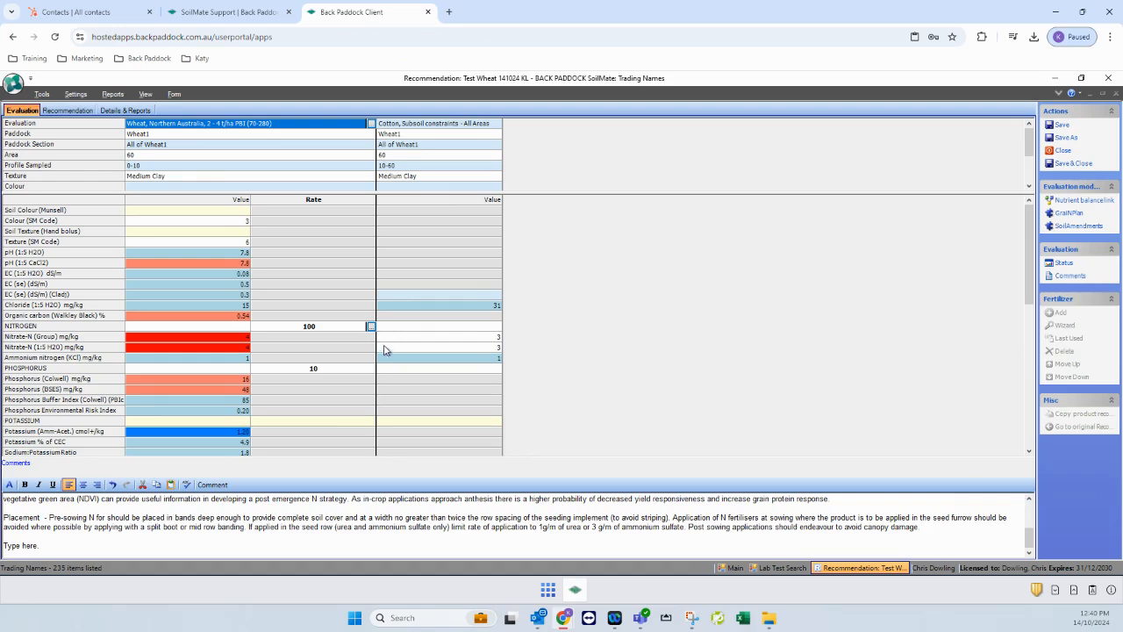
# Adjust the PHOSPHORUS rate from 10 to 15 in Evaluation Analyte Details
pyautogui.click(326, 370)
pyautogui.click(371, 369)
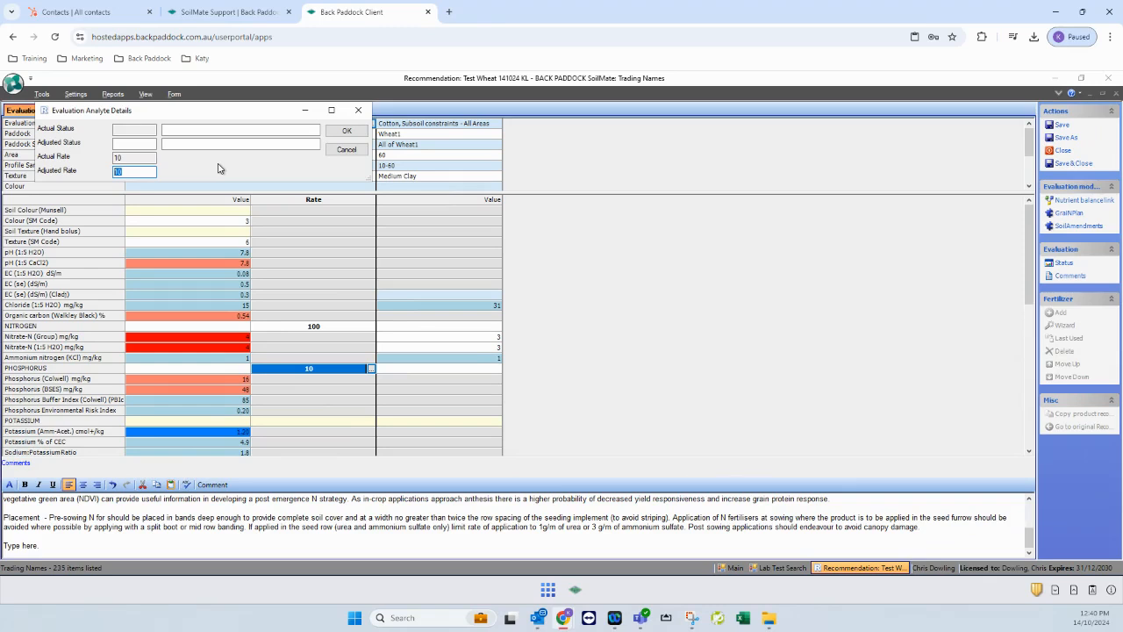
pyautogui.write('15')
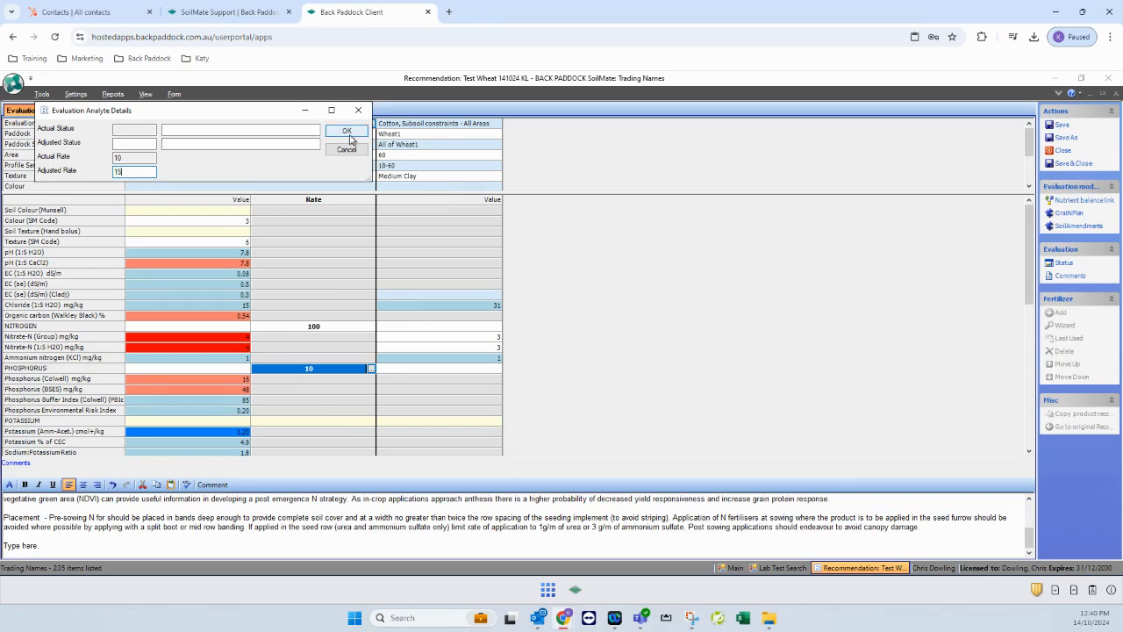
pyautogui.click(346, 131)
pyautogui.click(331, 393)
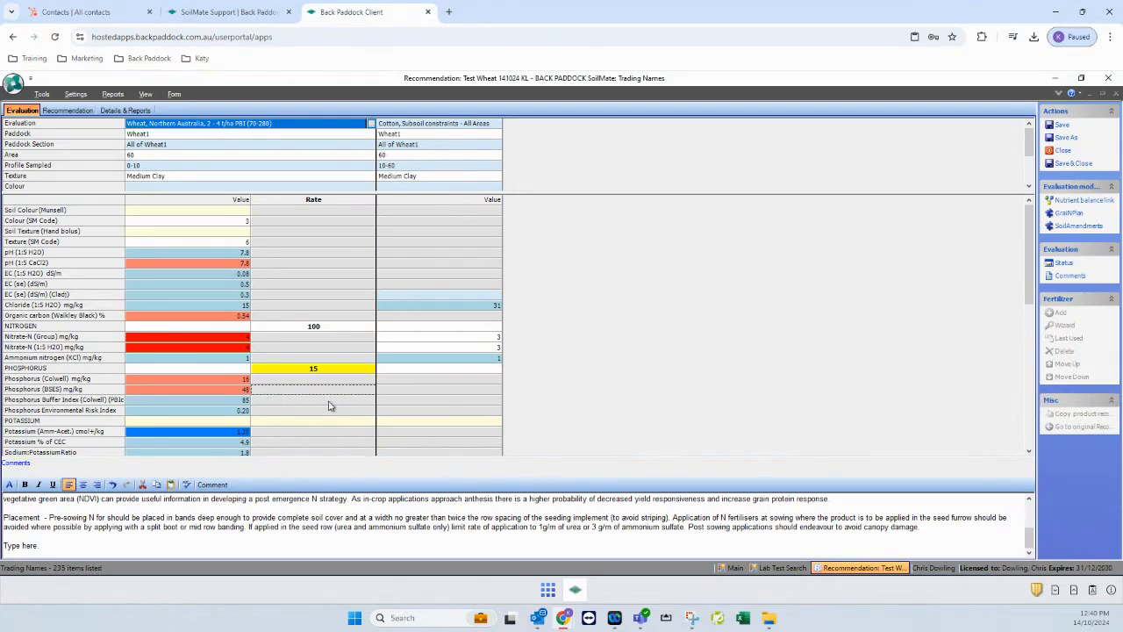
# Open the GraiNPlan evaluation model for the Goondiwindi QLD paddock and preview its report
pyautogui.scroll(-7, 331, 406)
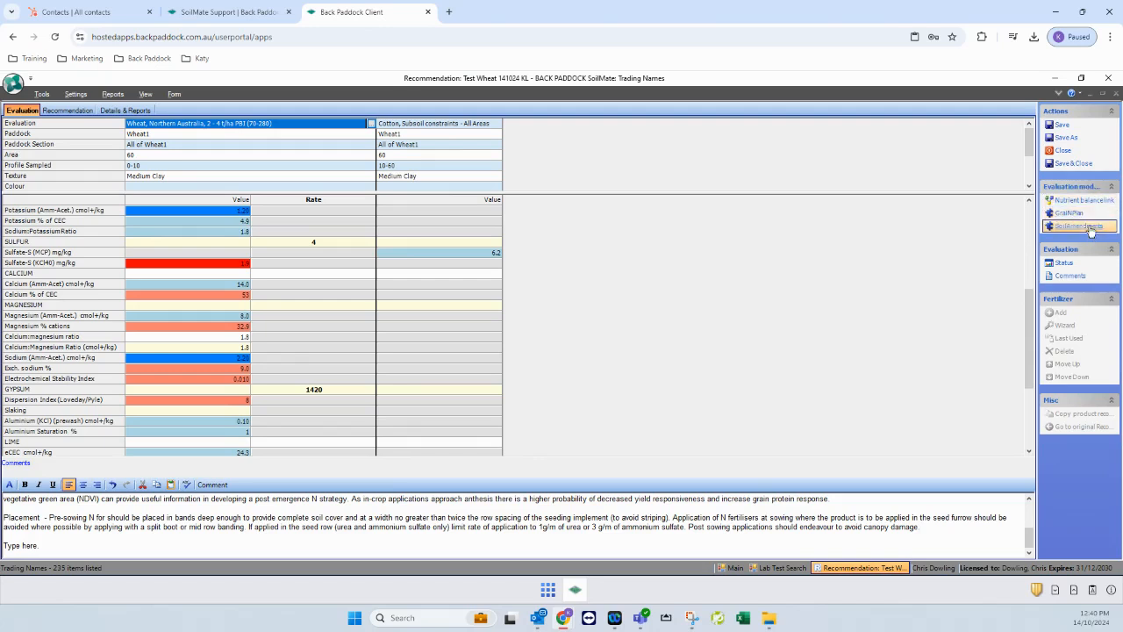
pyautogui.click(1069, 215)
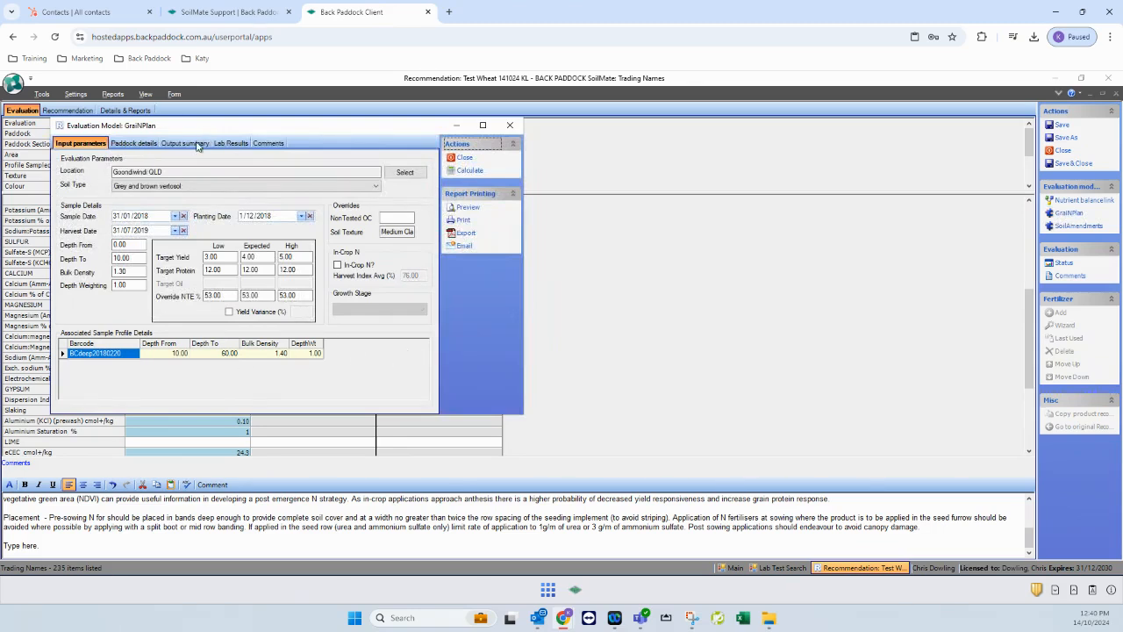
pyautogui.click(468, 210)
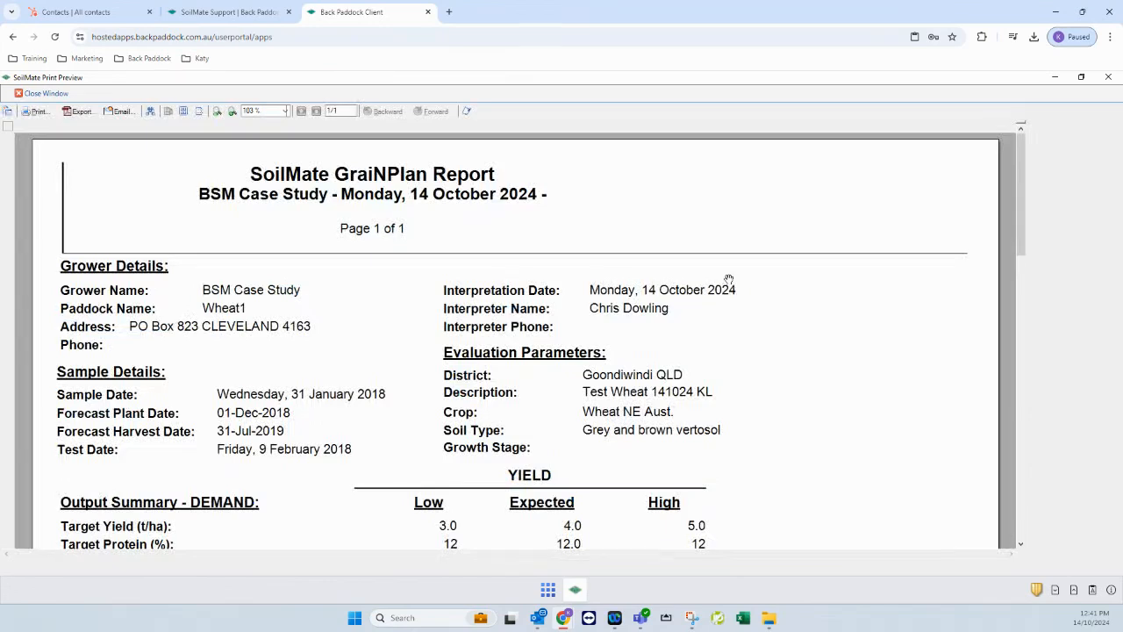
# Scroll through the GraiNPlan report's 60, 100 and 140 kg/ha nitrogen recommendations, then close the preview
pyautogui.scroll(-3, 667, 491)
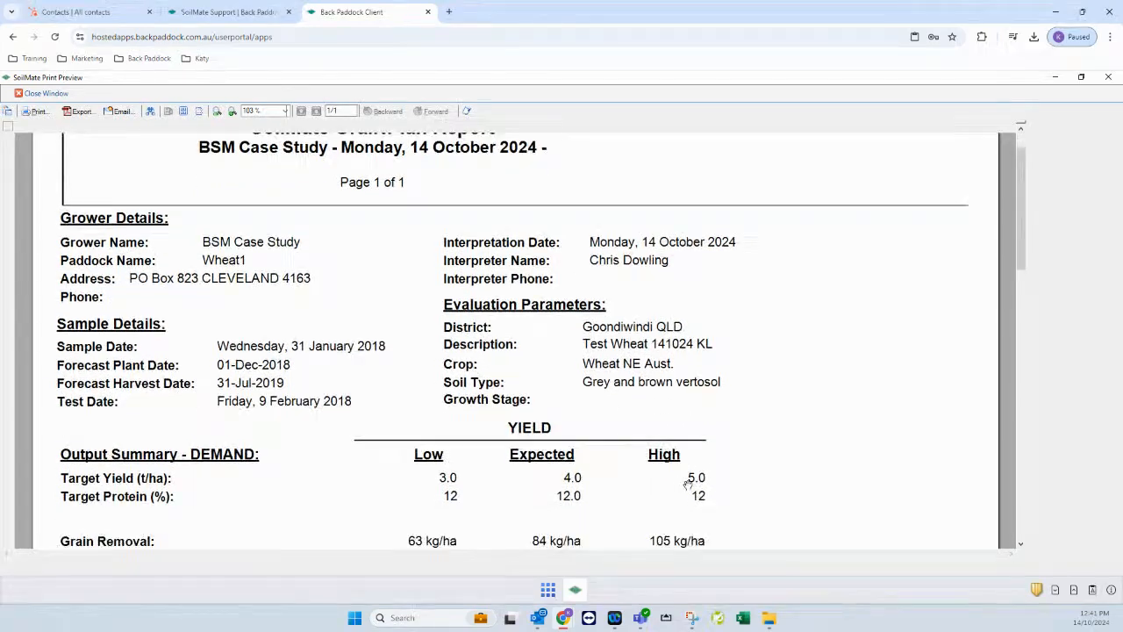
pyautogui.scroll(-3, 748, 444)
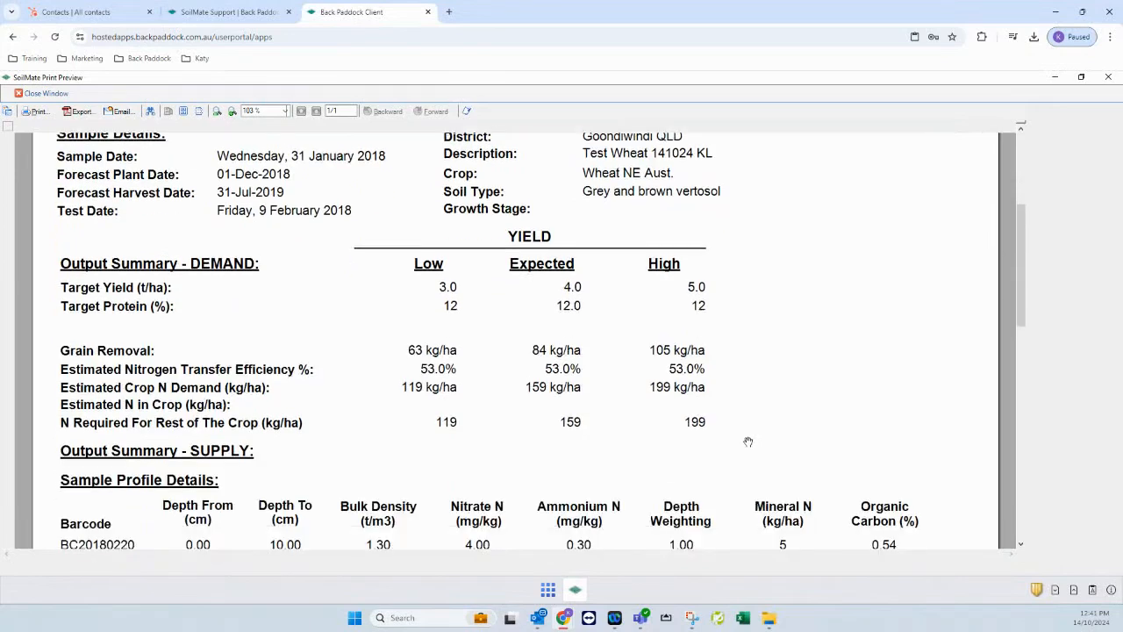
pyautogui.scroll(-7, 744, 415)
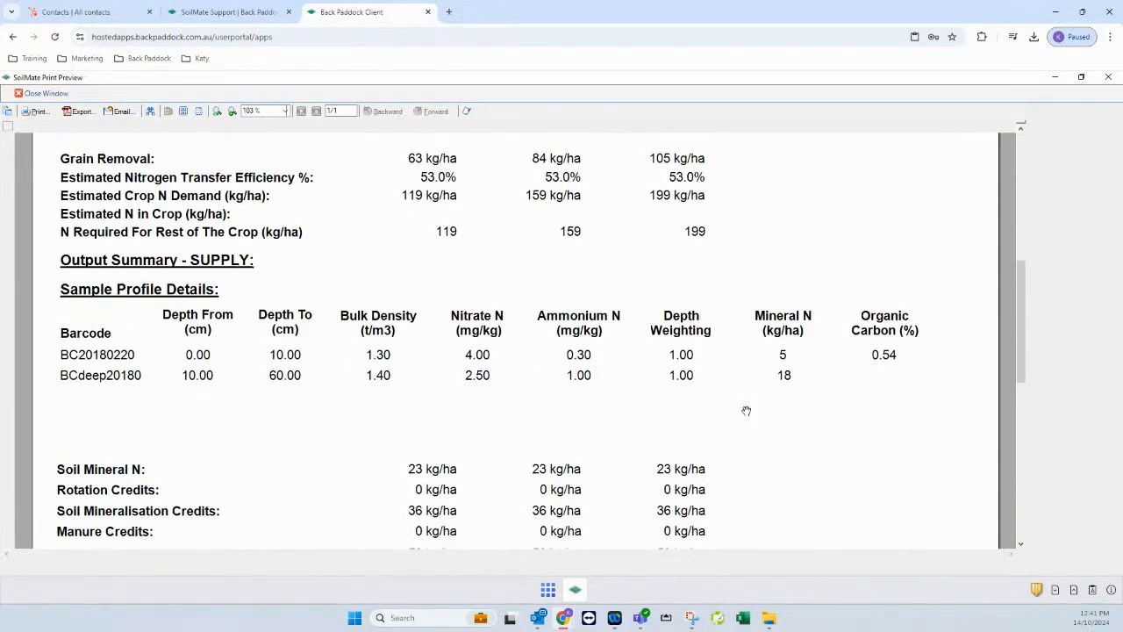
pyautogui.scroll(-1, 748, 410)
pyautogui.scroll(1, 747, 410)
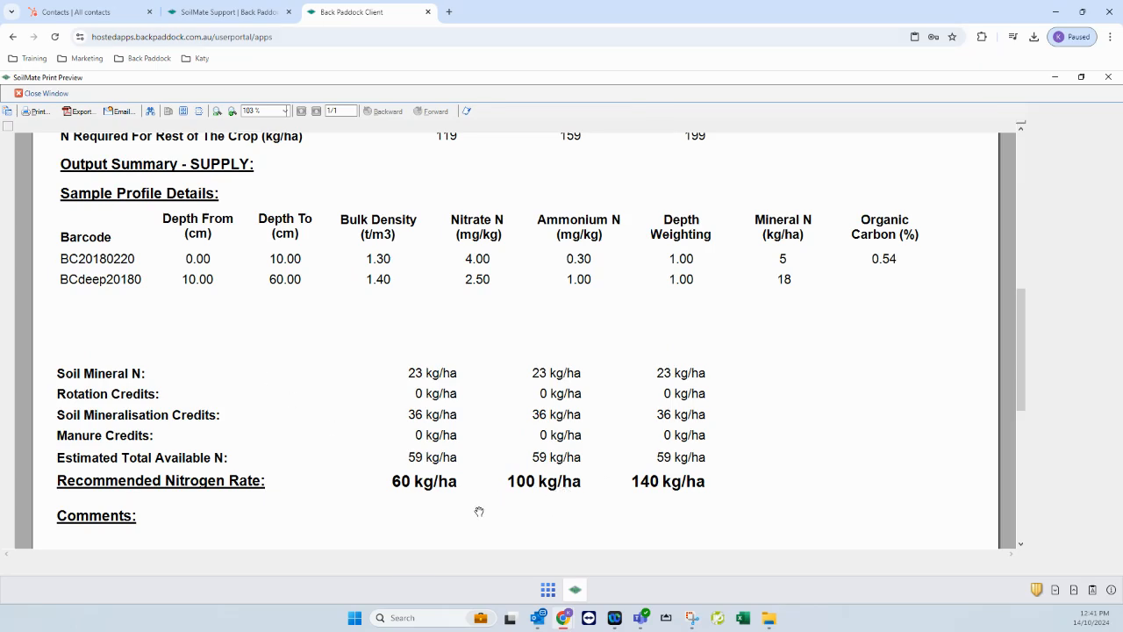
pyautogui.scroll(2, 483, 500)
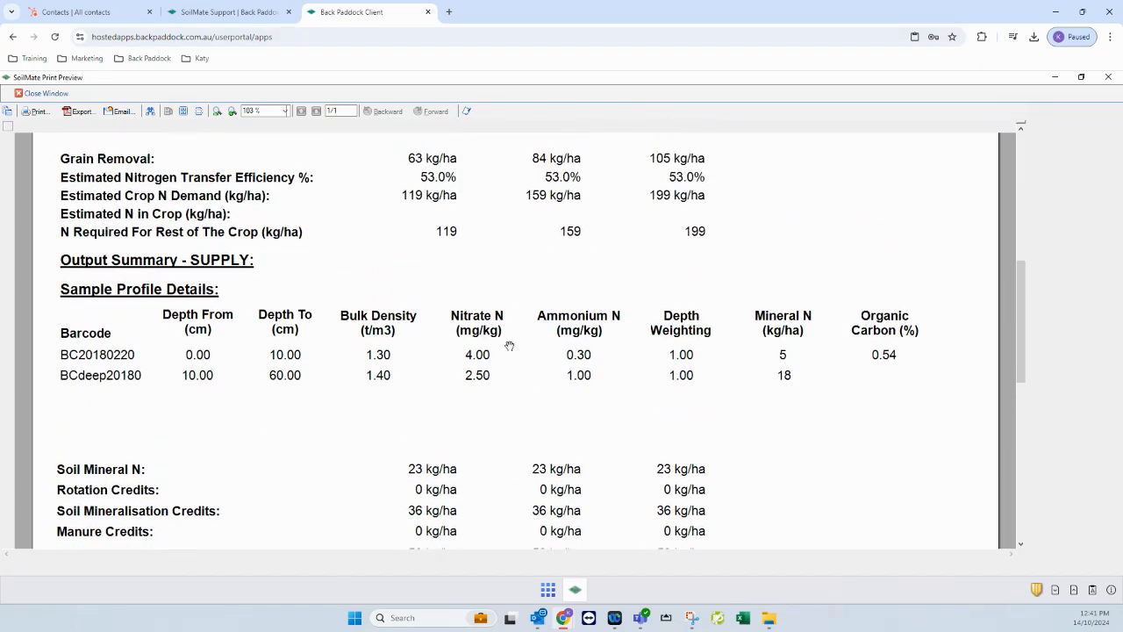
pyautogui.scroll(2, 509, 345)
pyautogui.scroll(-1, 472, 401)
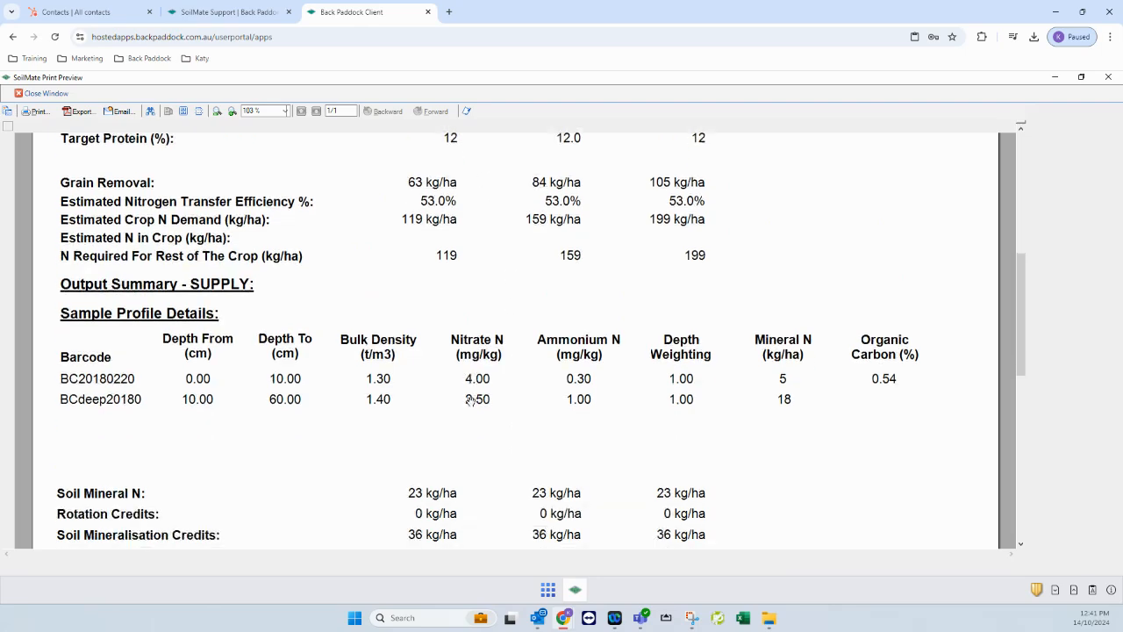
pyautogui.scroll(-3, 471, 400)
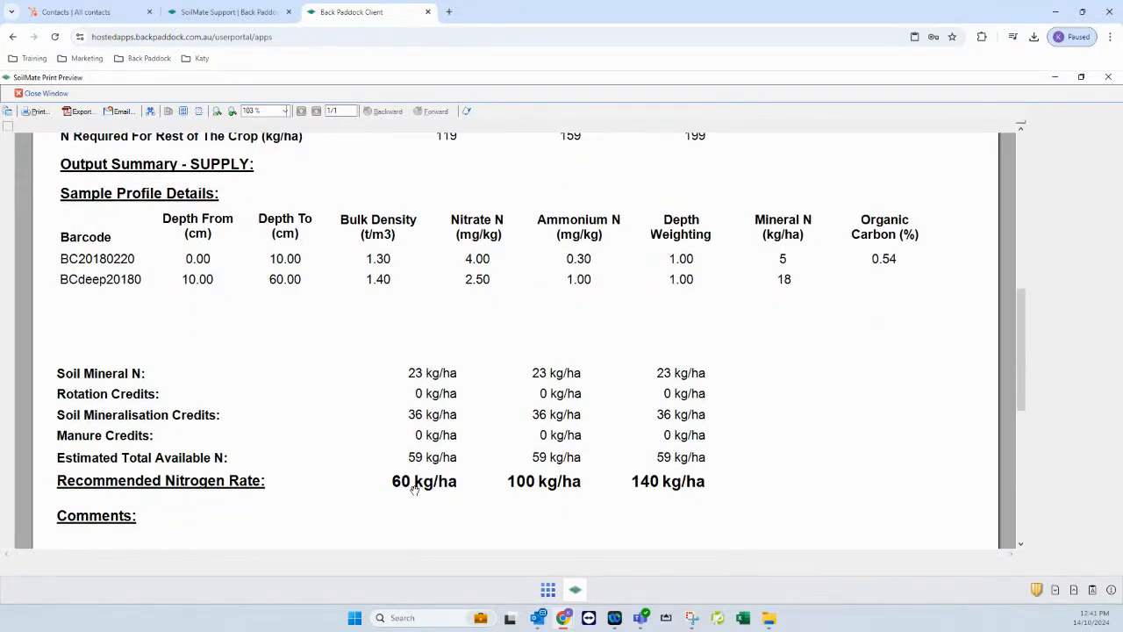
pyautogui.scroll(3, 668, 479)
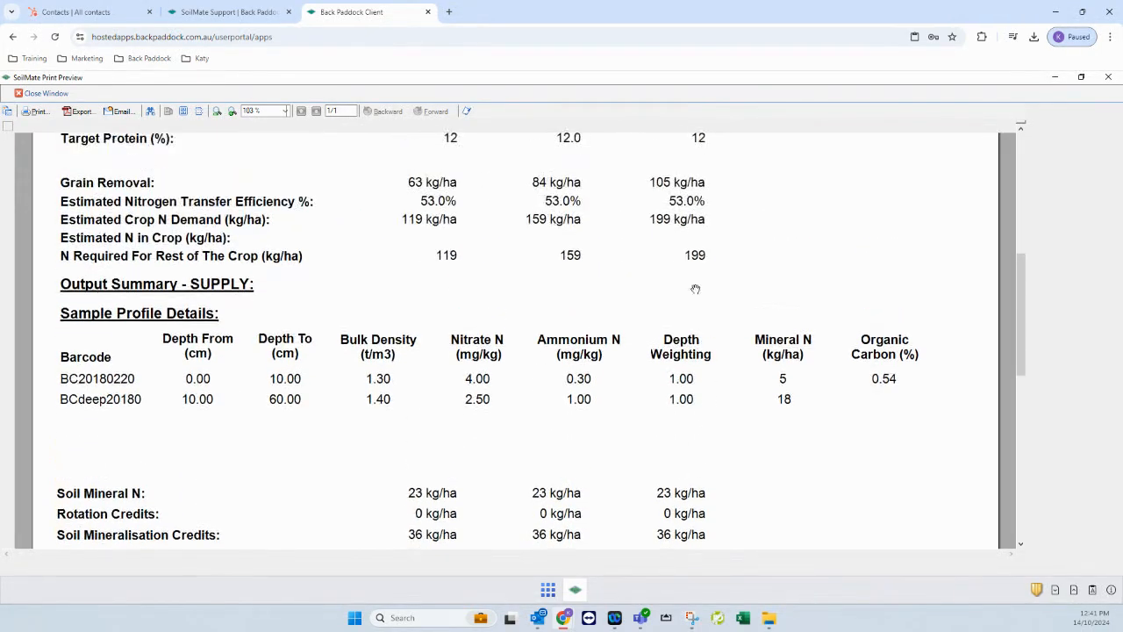
pyautogui.scroll(2, 706, 263)
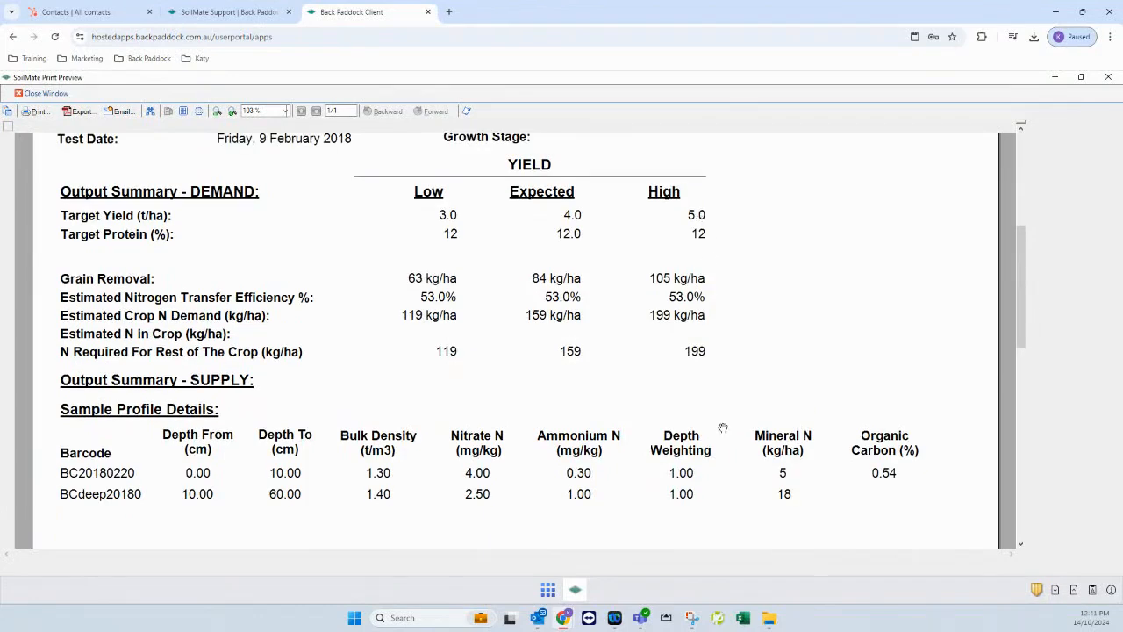
pyautogui.scroll(-3, 721, 427)
pyautogui.scroll(-1, 719, 428)
pyautogui.scroll(-1, 707, 426)
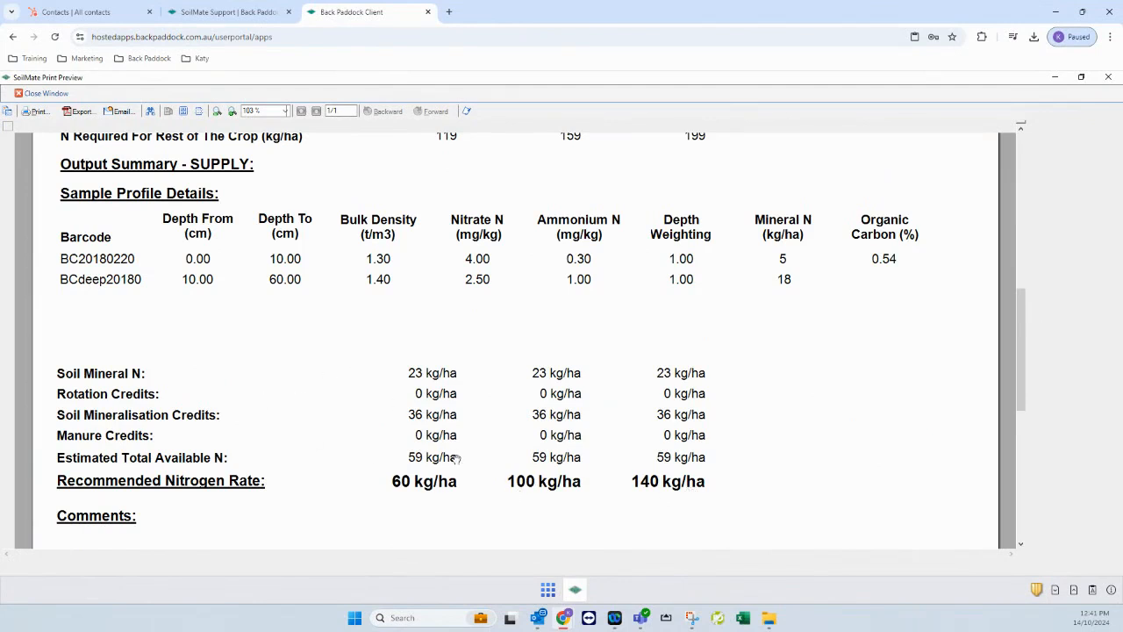
pyautogui.scroll(-3, 444, 469)
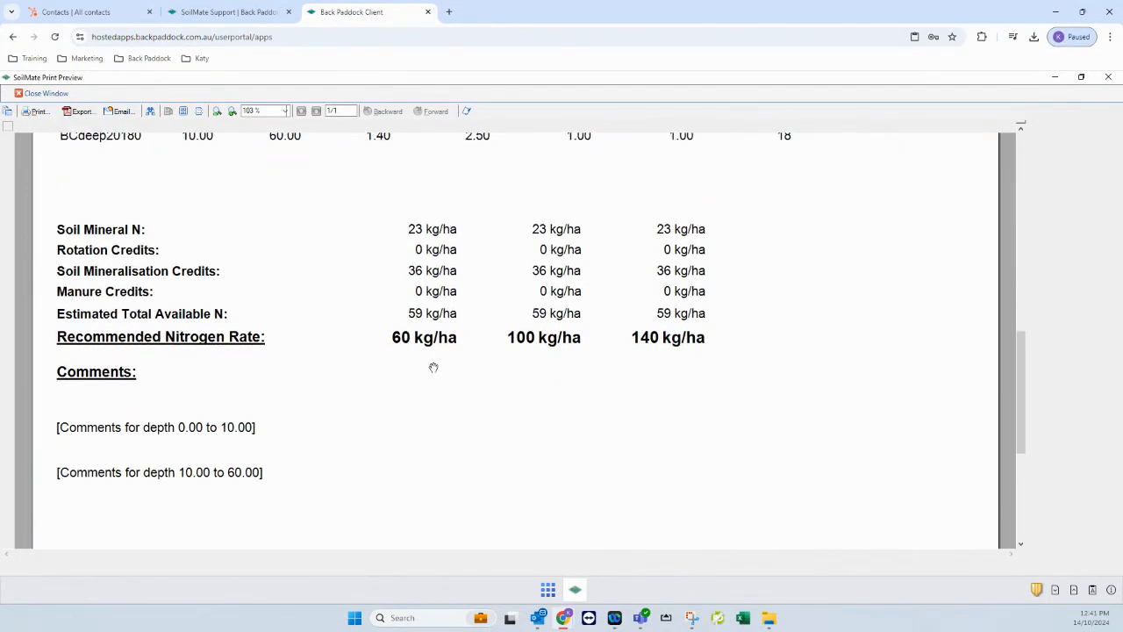
pyautogui.scroll(2, 655, 441)
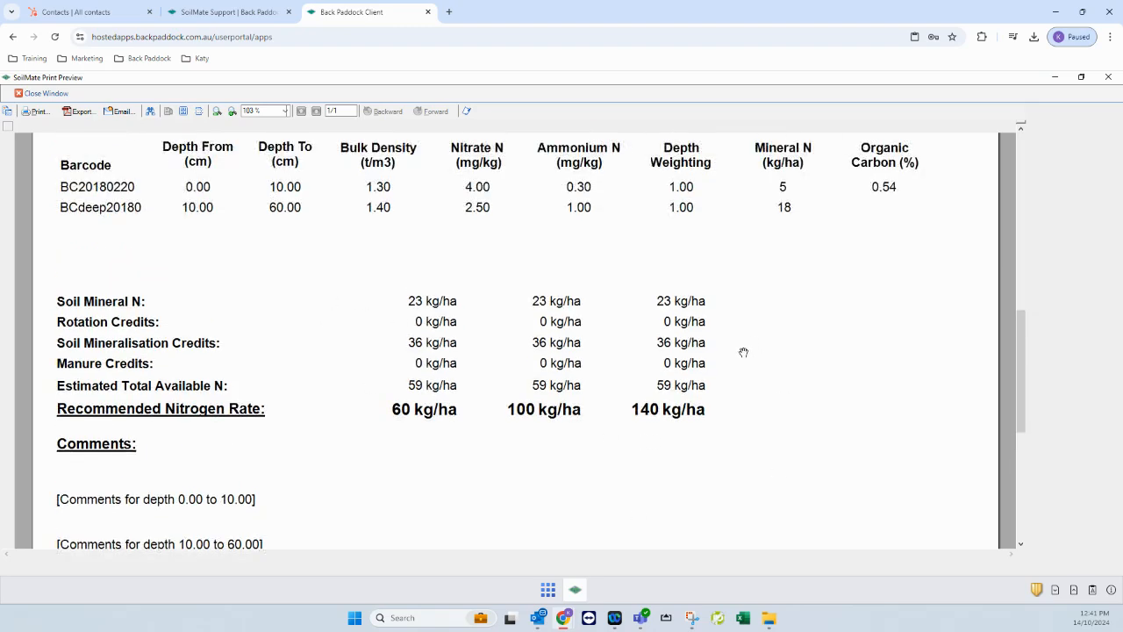
pyautogui.scroll(9, 826, 460)
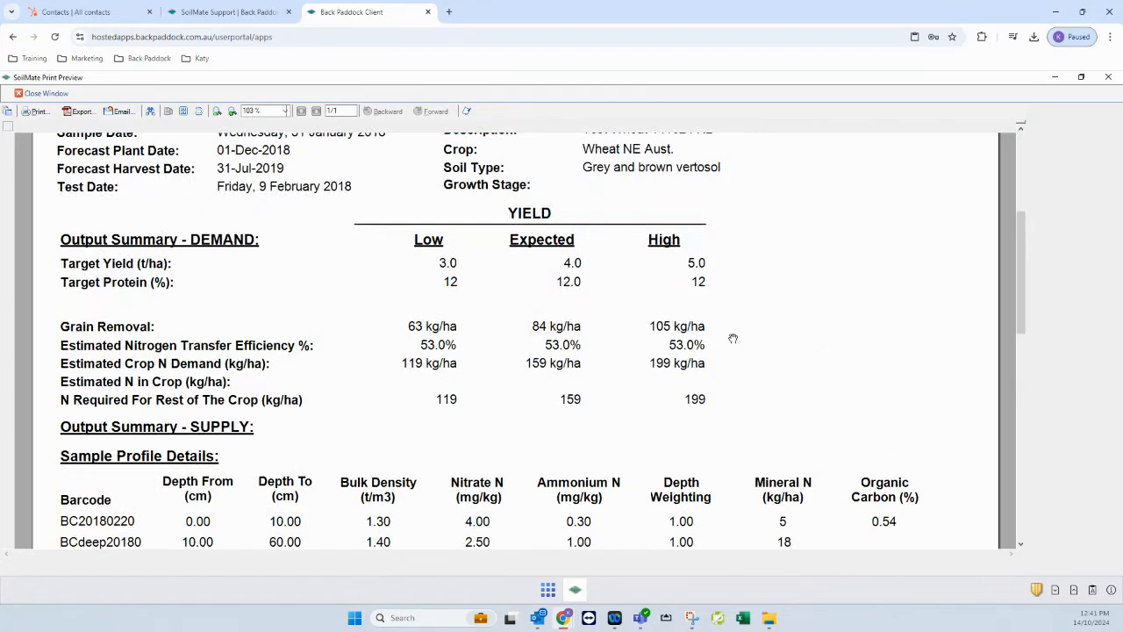
pyautogui.click(47, 96)
# Confirm closing the preview and close GraiNPlan, returning to the Test Wheat 141024 KL grid
pyautogui.click(557, 373)
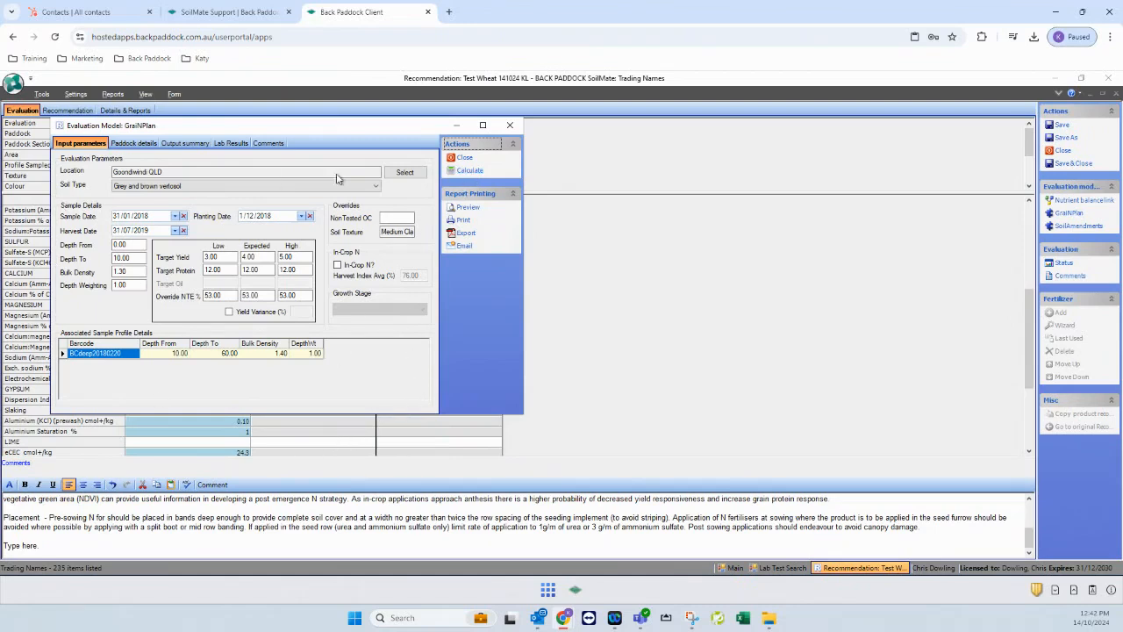
pyautogui.click(465, 161)
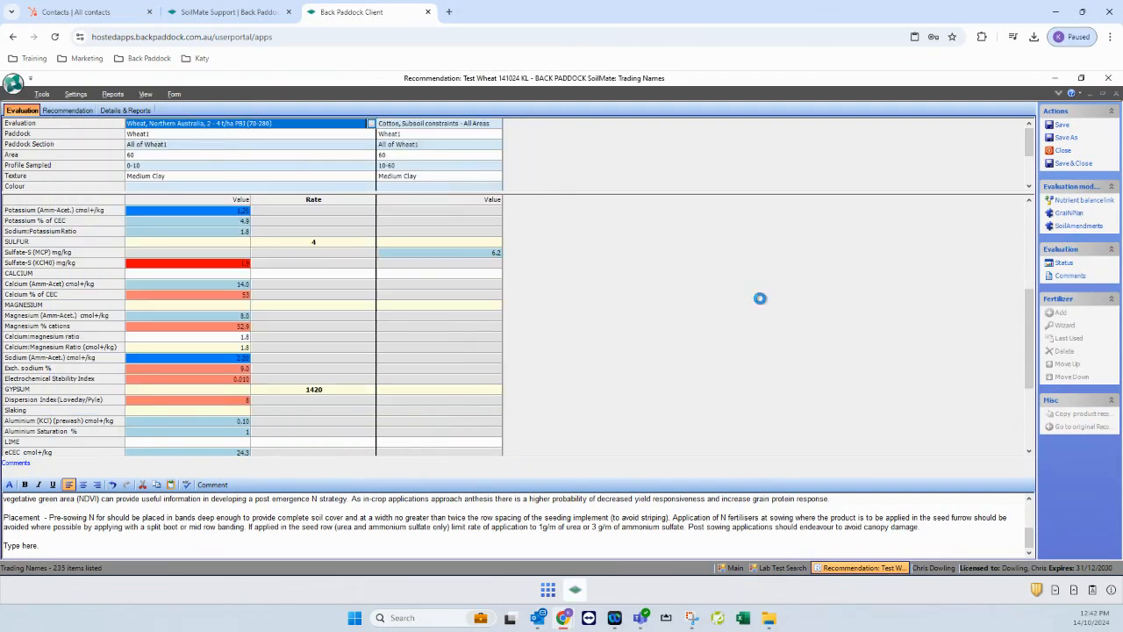
# Open the SoilAmendments model and review its soil inputs and LimeMate tabs
pyautogui.click(1076, 227)
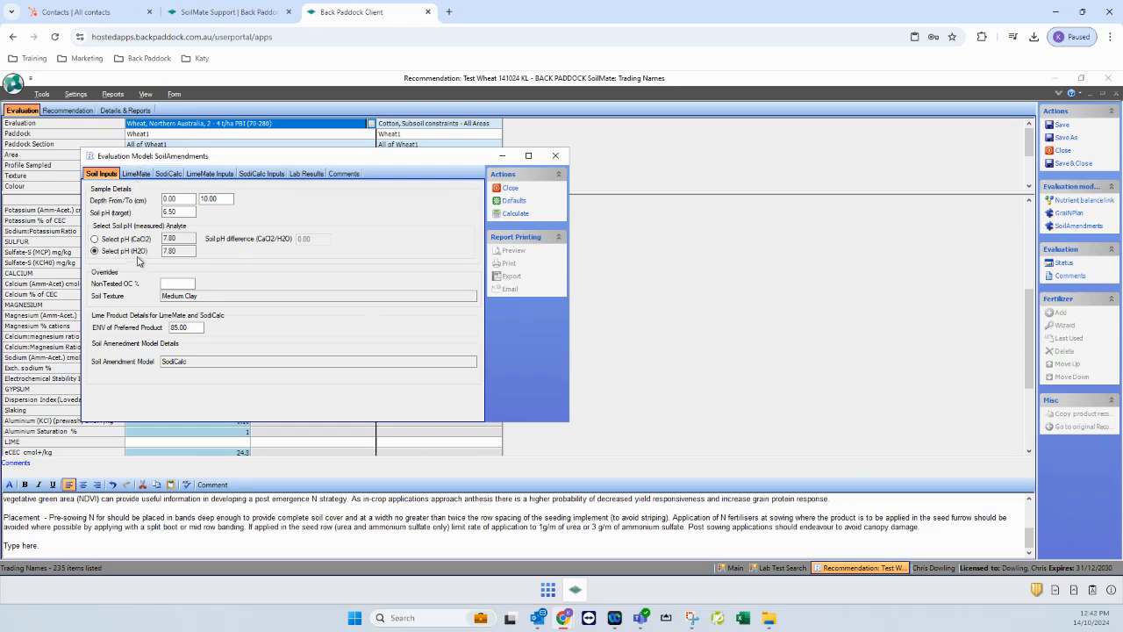
pyautogui.moveTo(322, 163); pyautogui.dragTo(578, 147)
pyautogui.moveTo(449, 144); pyautogui.dragTo(442, 148)
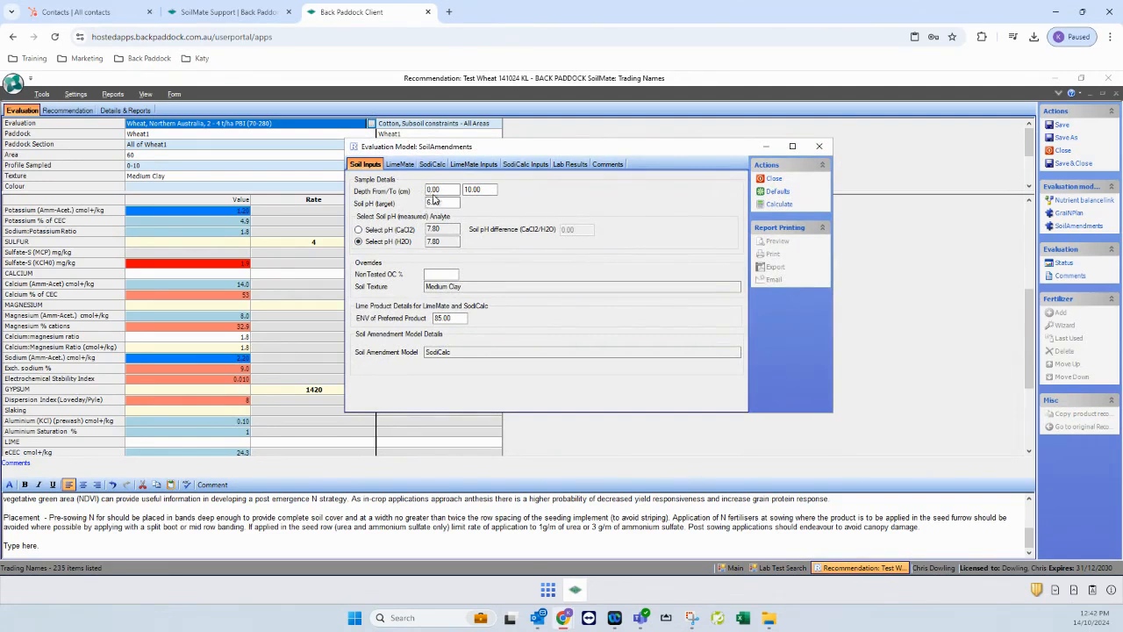
pyautogui.click(481, 189)
pyautogui.doubleClick(485, 189)
pyautogui.click(445, 202)
pyautogui.click(472, 167)
pyautogui.click(395, 165)
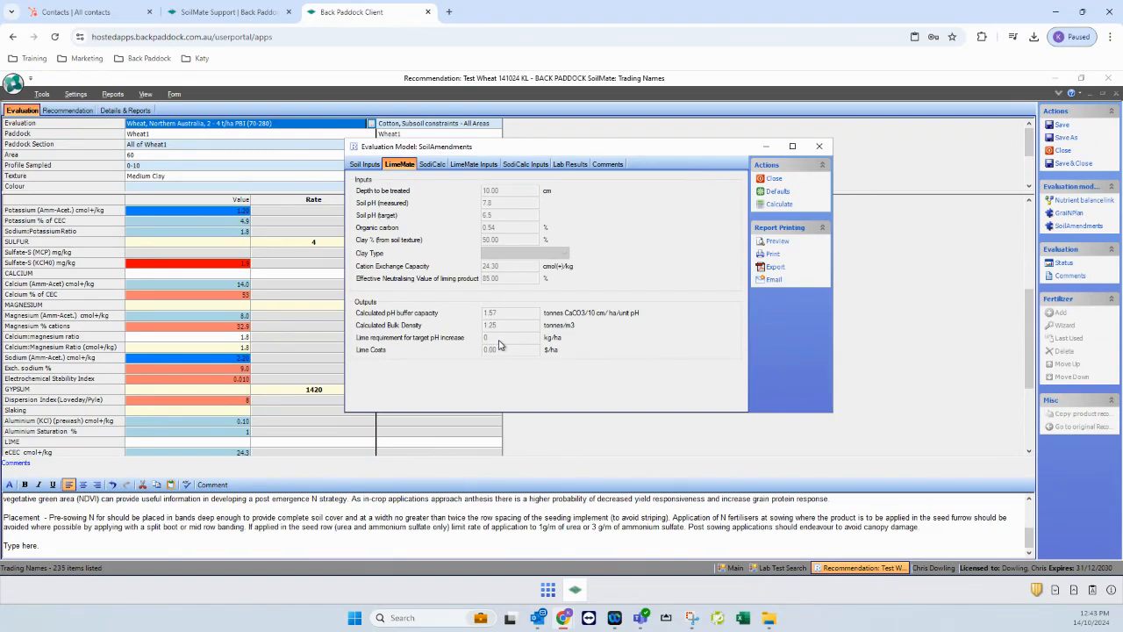
pyautogui.click(366, 165)
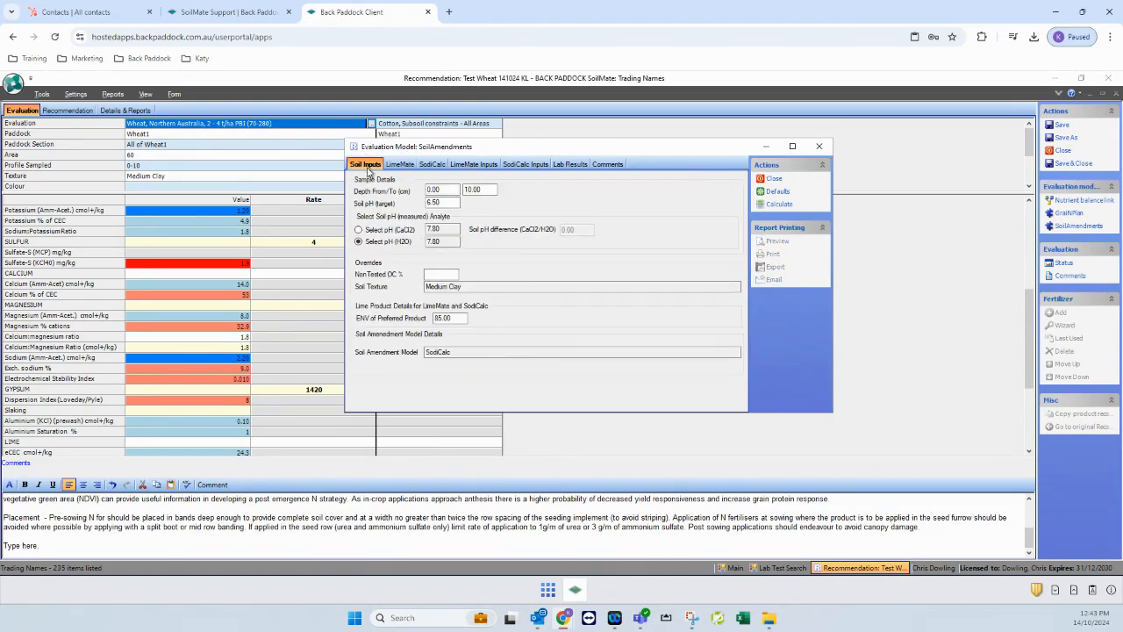
# Set target soil pH to 12, recalculate, check the lime requirement, then close the model
pyautogui.click(436, 202)
pyautogui.write('12')
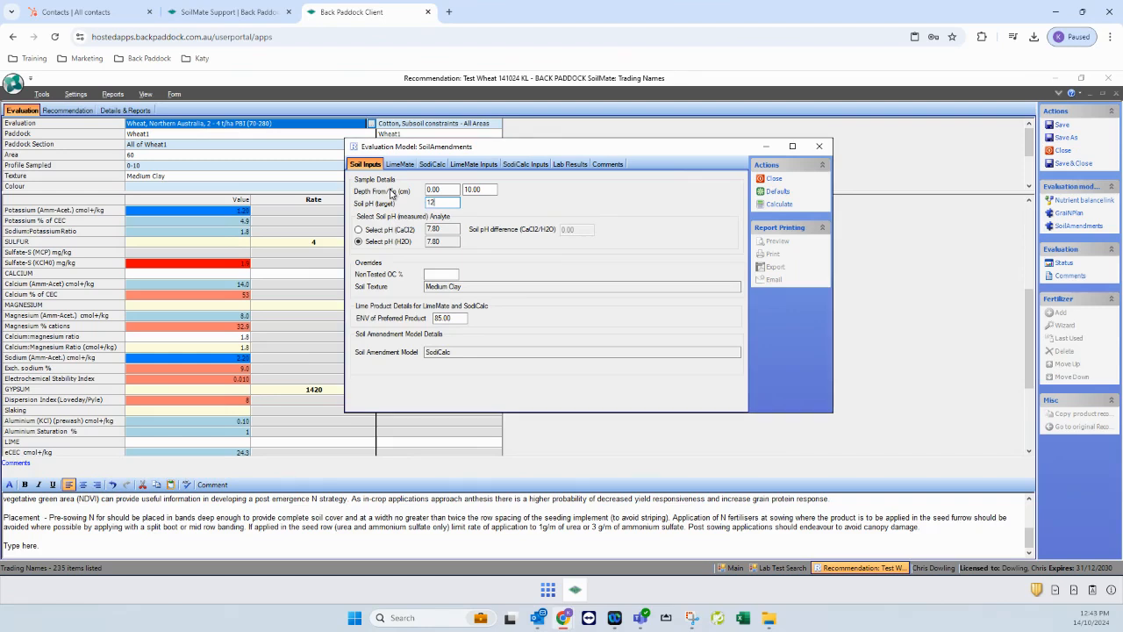
pyautogui.click(779, 207)
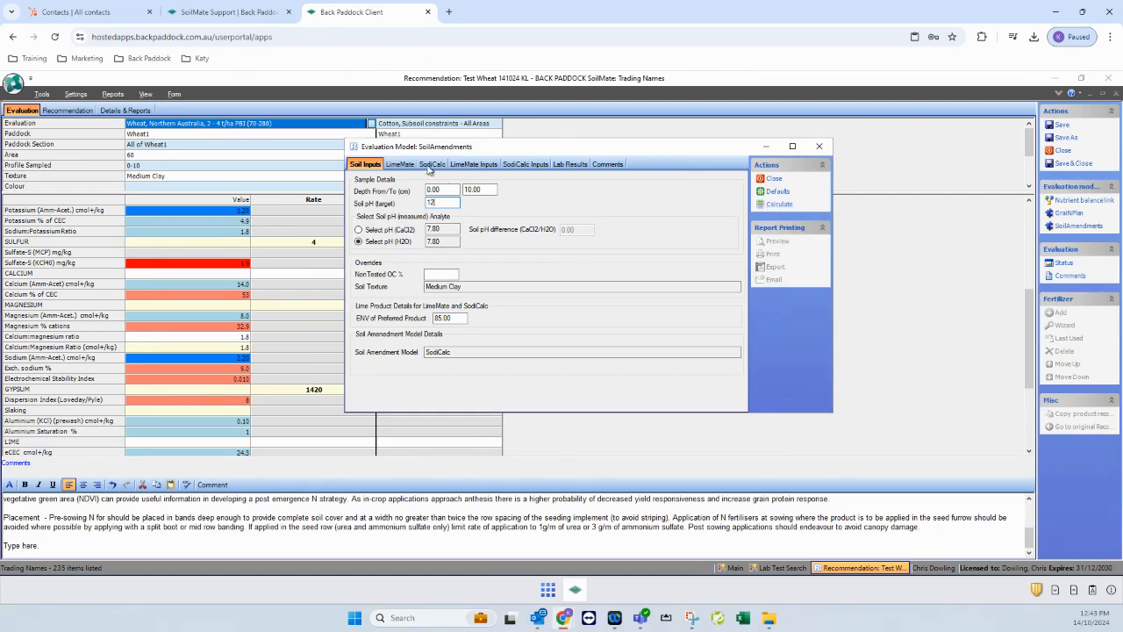
pyautogui.click(401, 164)
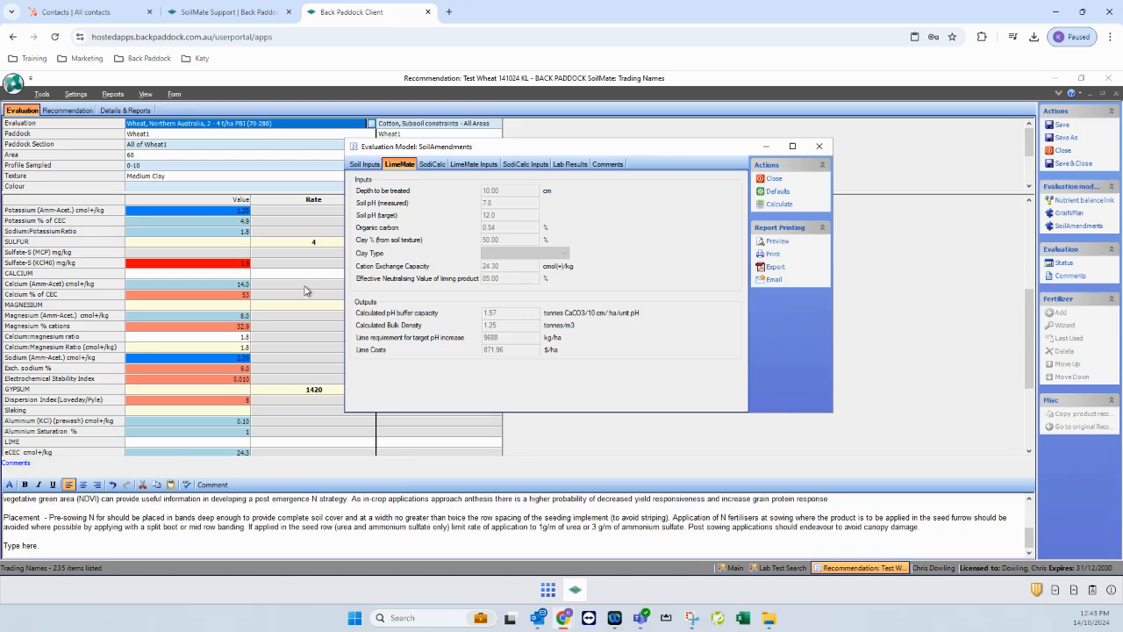
pyautogui.click(361, 164)
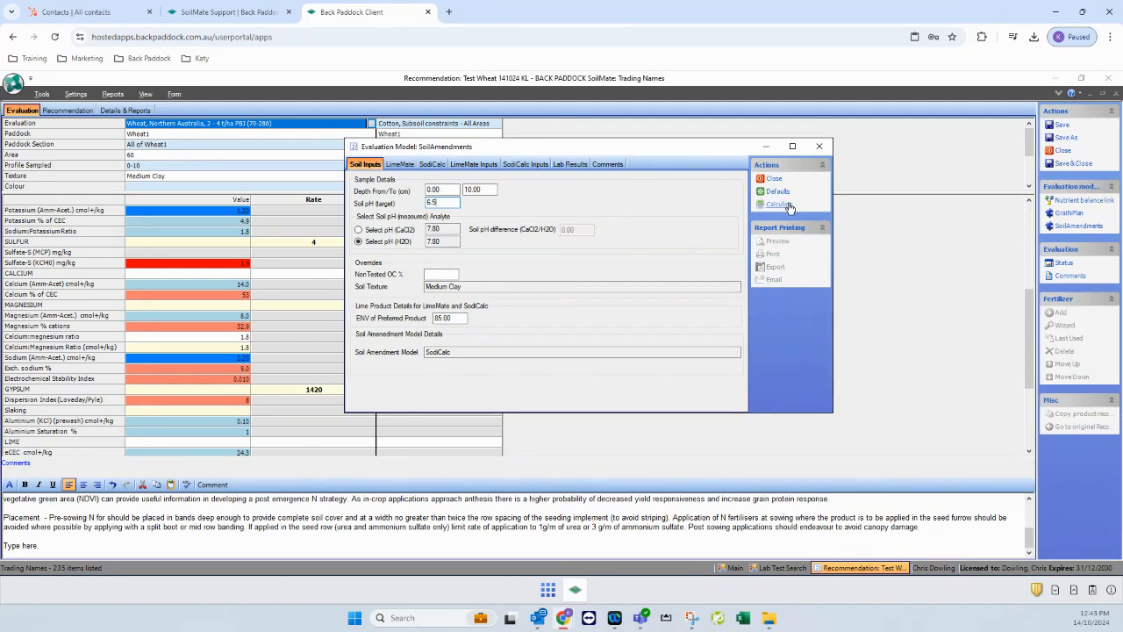
pyautogui.click(777, 180)
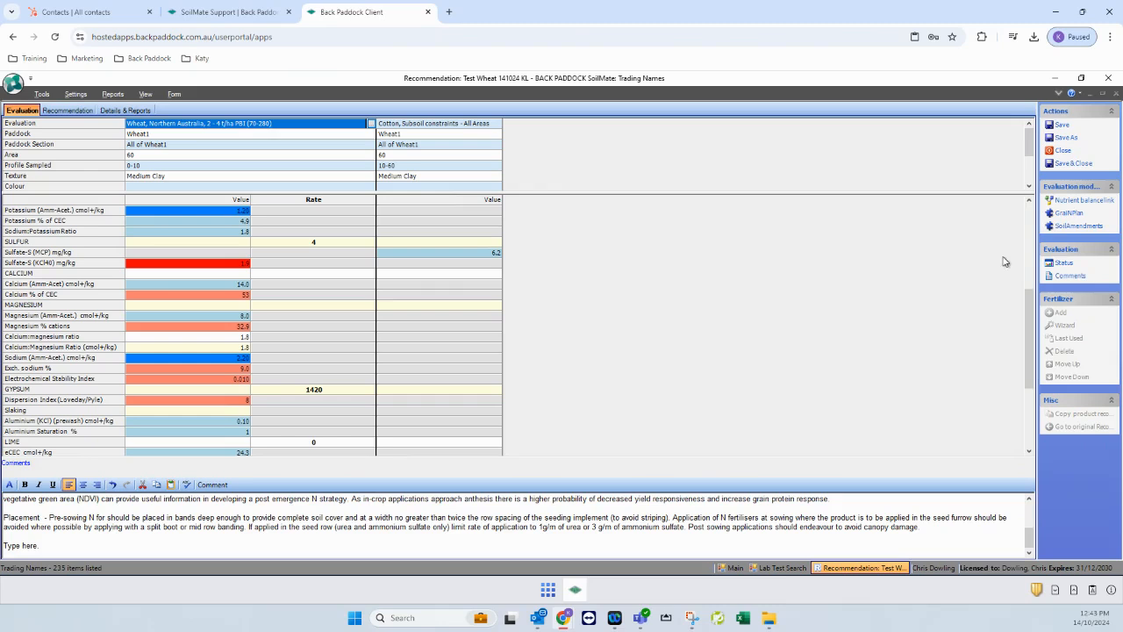
pyautogui.click(1075, 225)
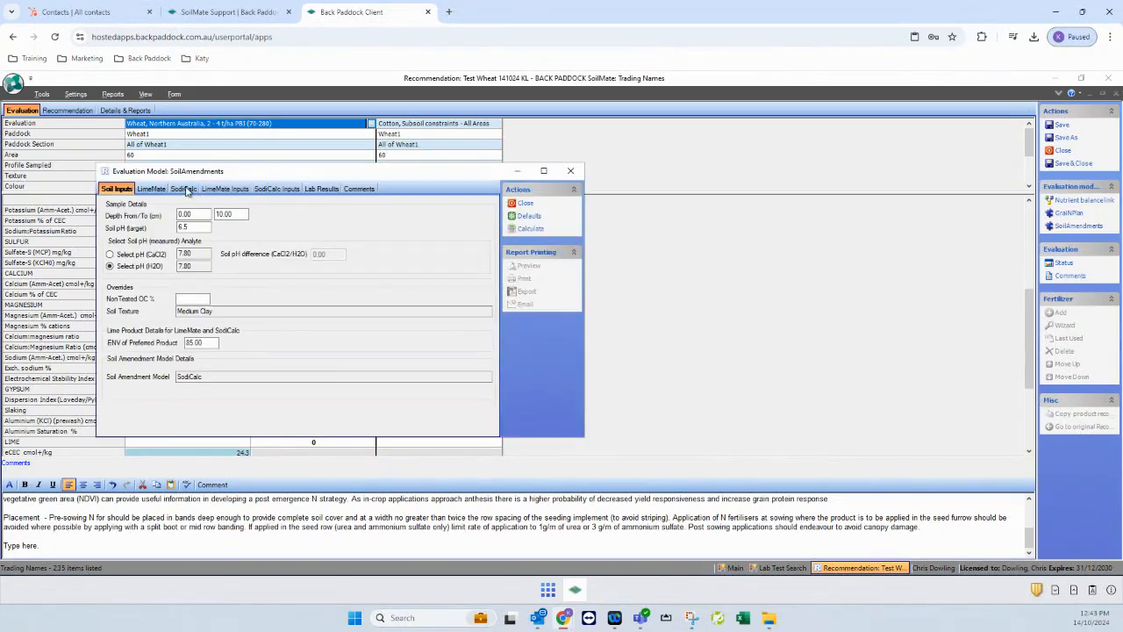
pyautogui.click(293, 190)
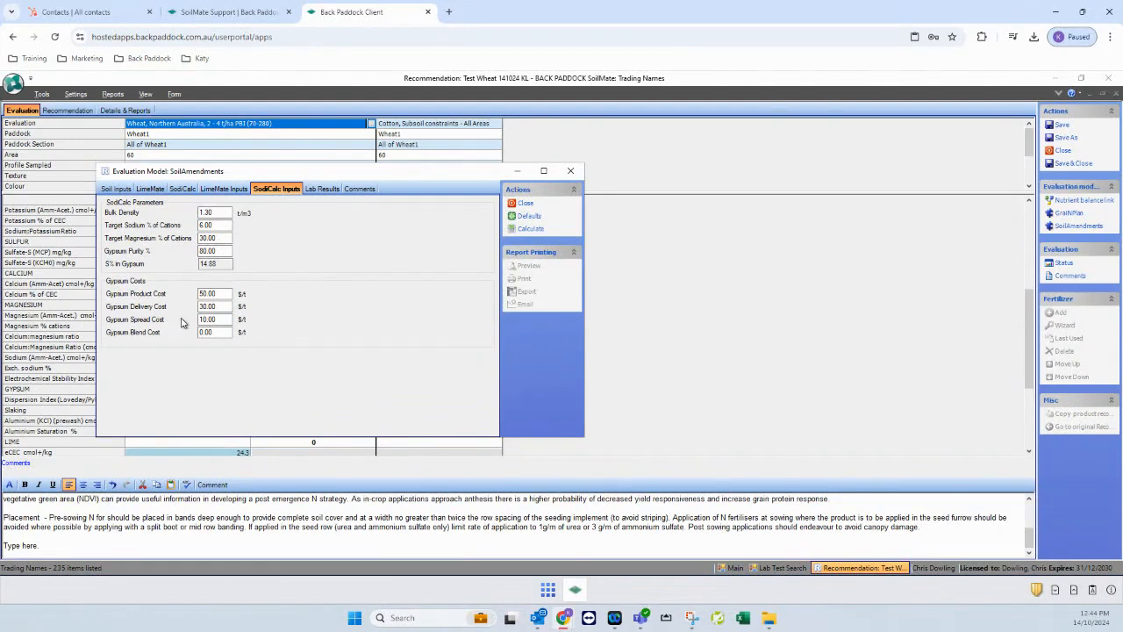
pyautogui.click(182, 189)
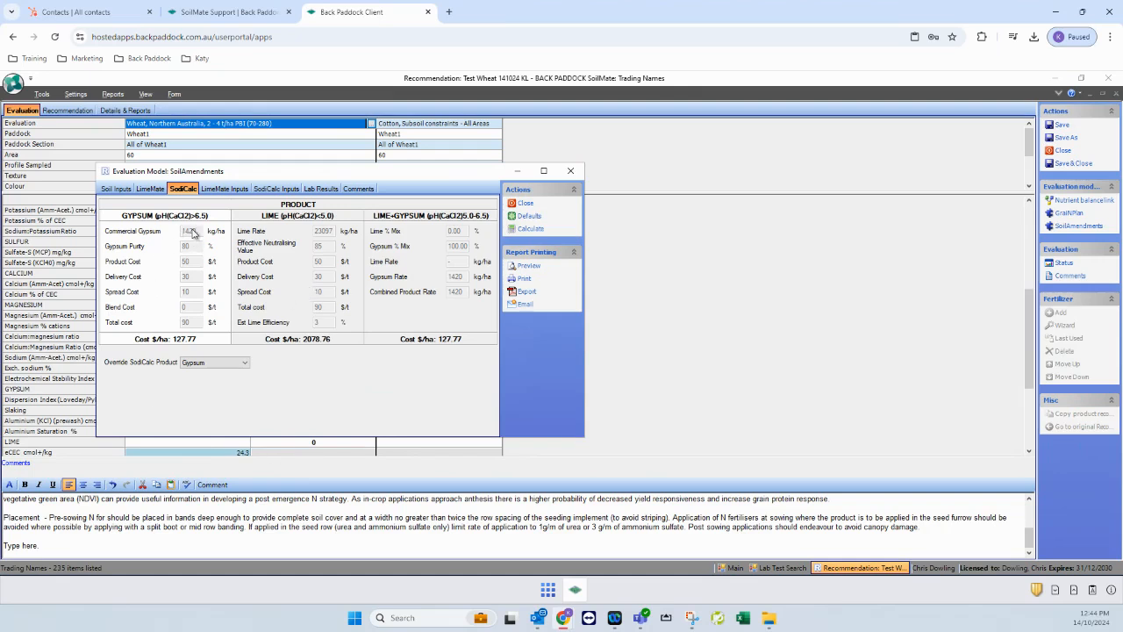
pyautogui.click(265, 189)
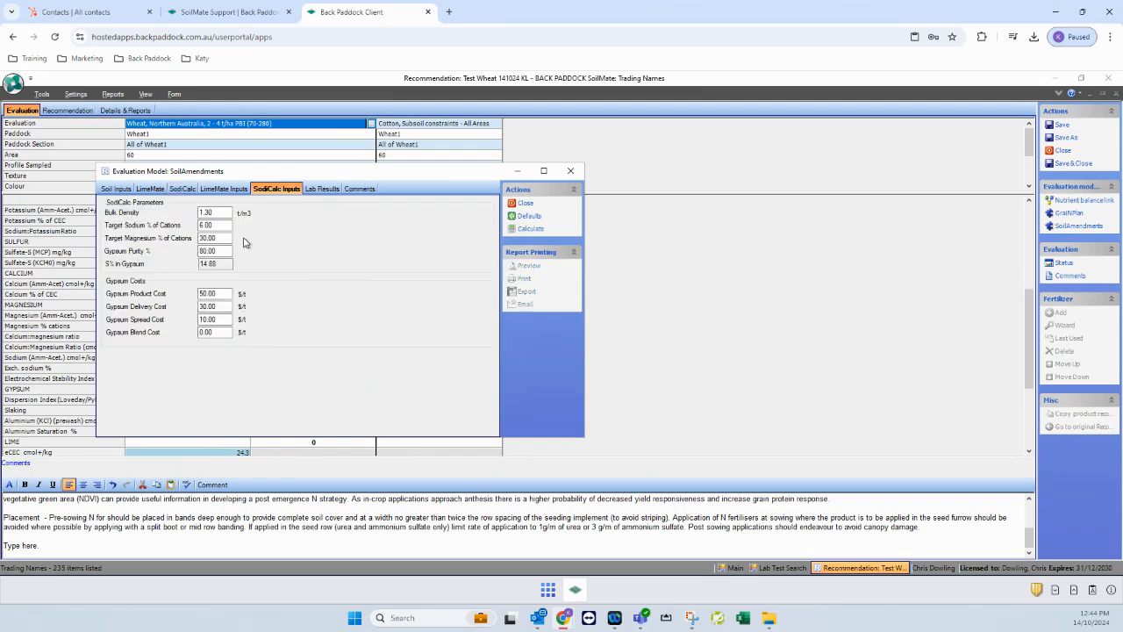
pyautogui.click(518, 231)
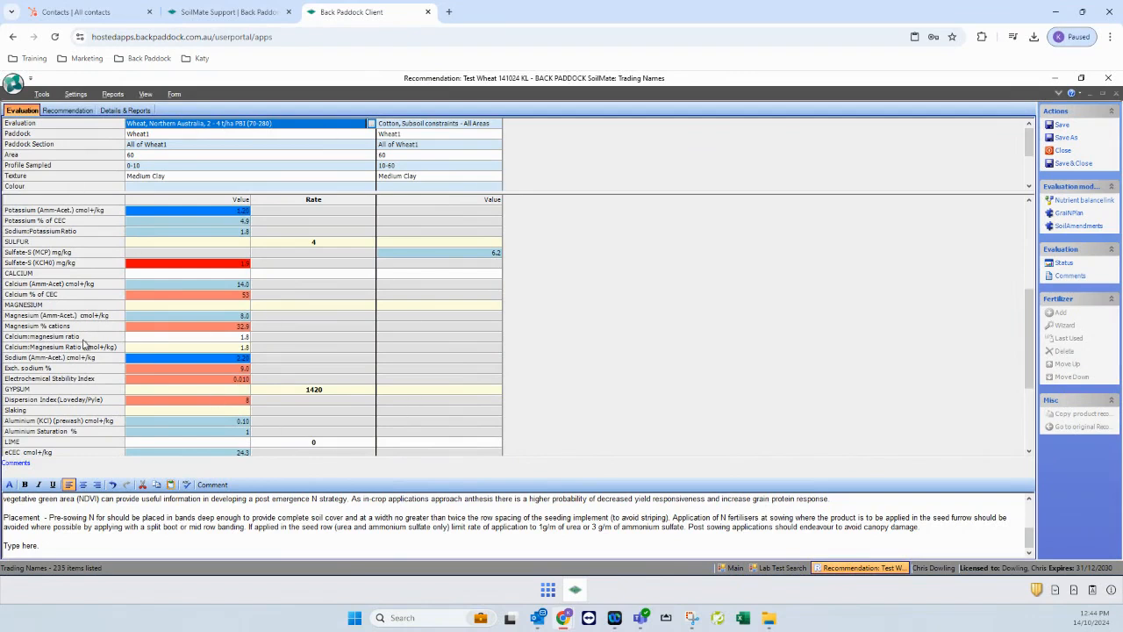
pyautogui.click(76, 113)
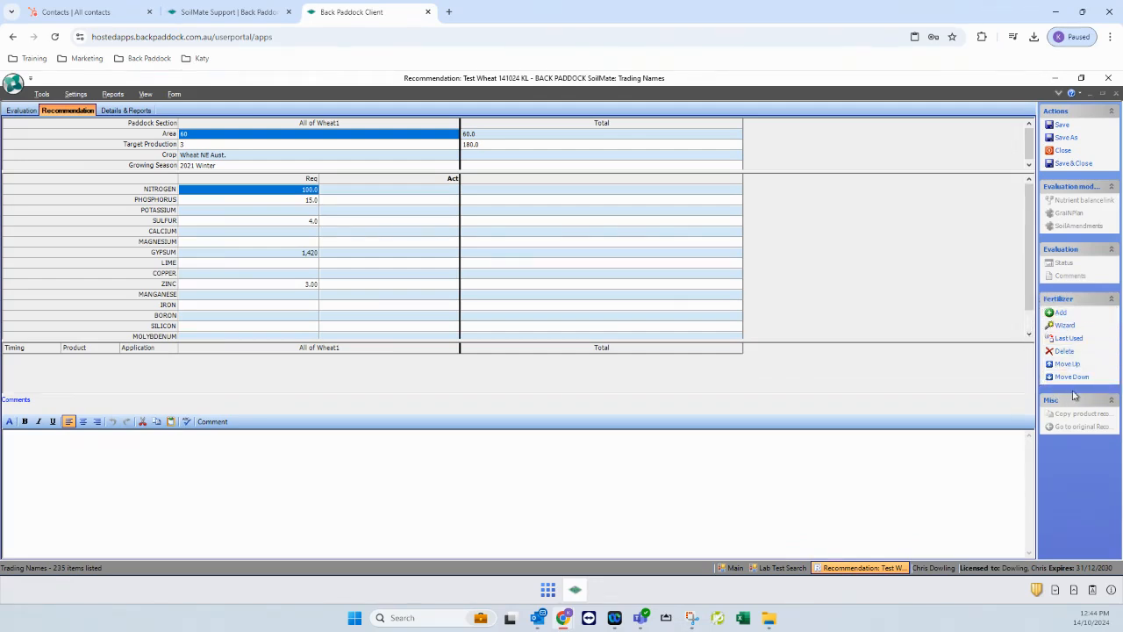
# Choose the generic Urea product from the fertilizer Add list
pyautogui.click(1063, 314)
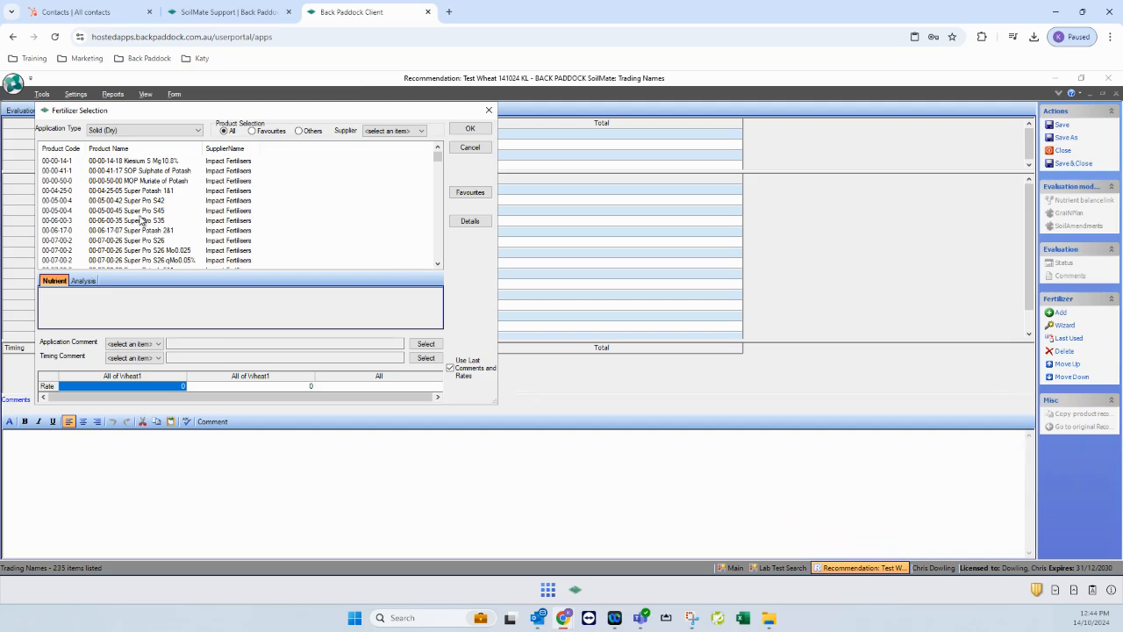
pyautogui.click(142, 221)
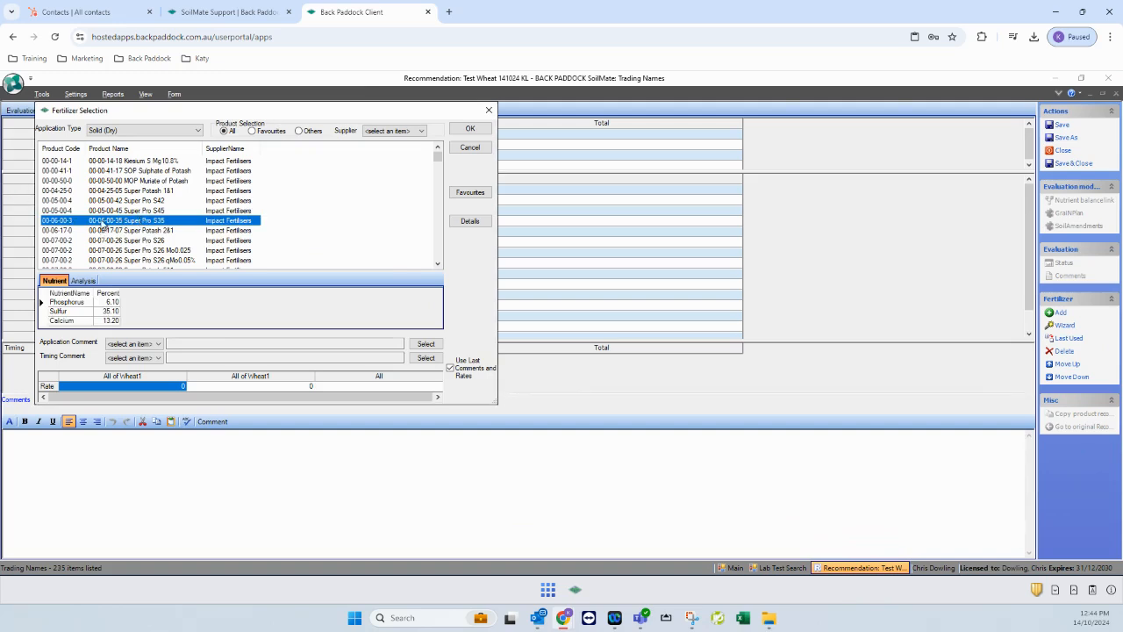
pyautogui.press('u')
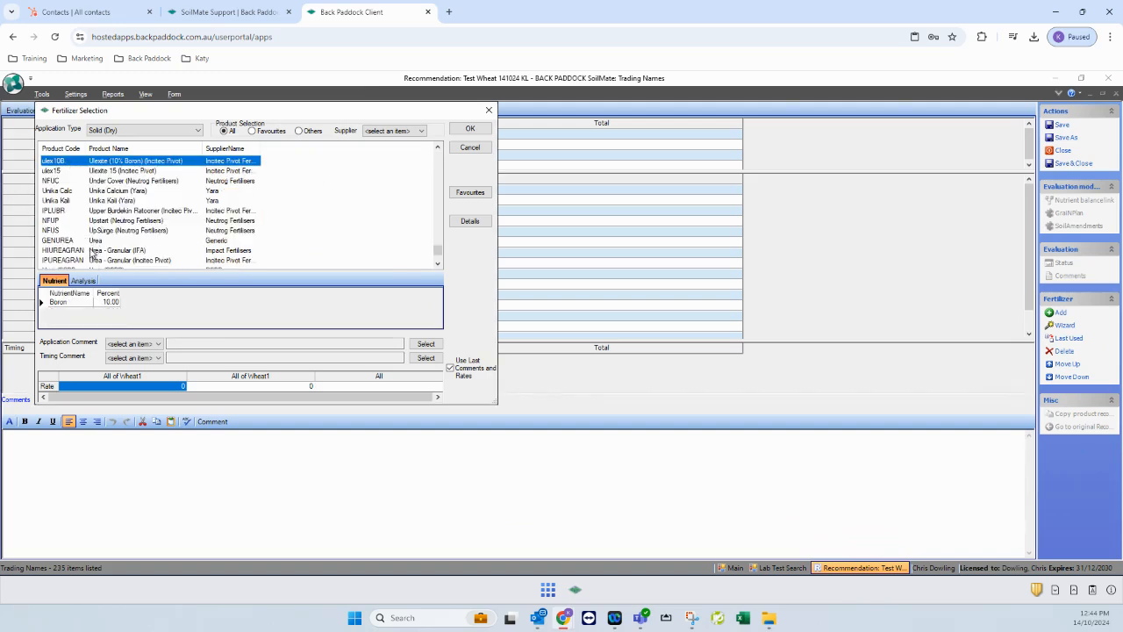
pyautogui.click(99, 250)
pyautogui.click(99, 242)
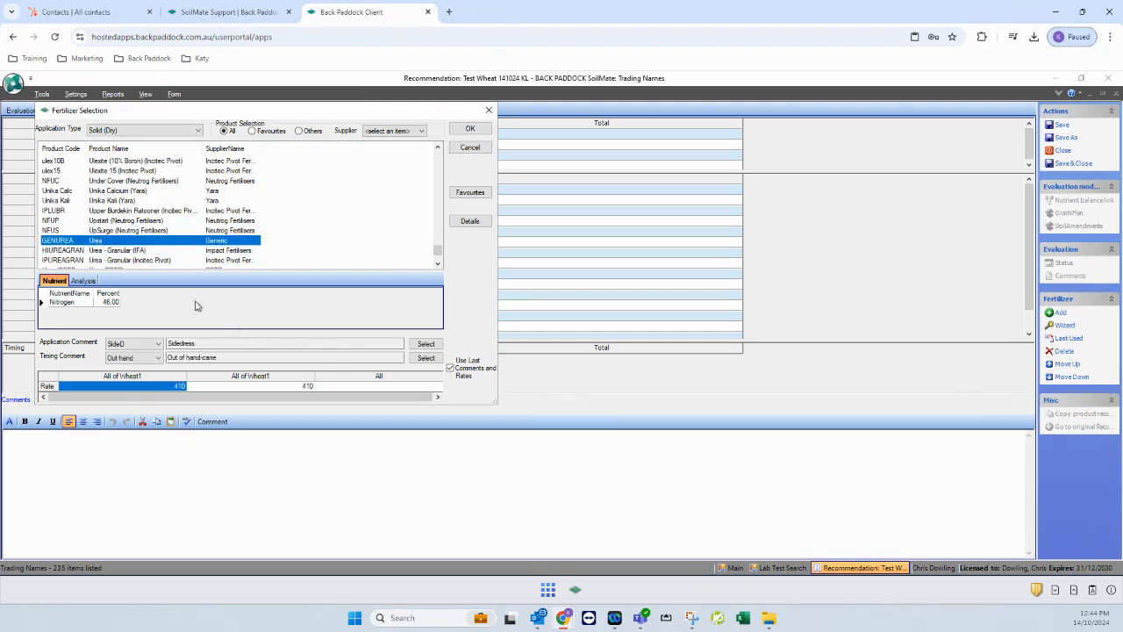
# Give Urea Broadcast and pre-sowing comments with a Wheat1 rate of 10, and confirm
pyautogui.click(157, 344)
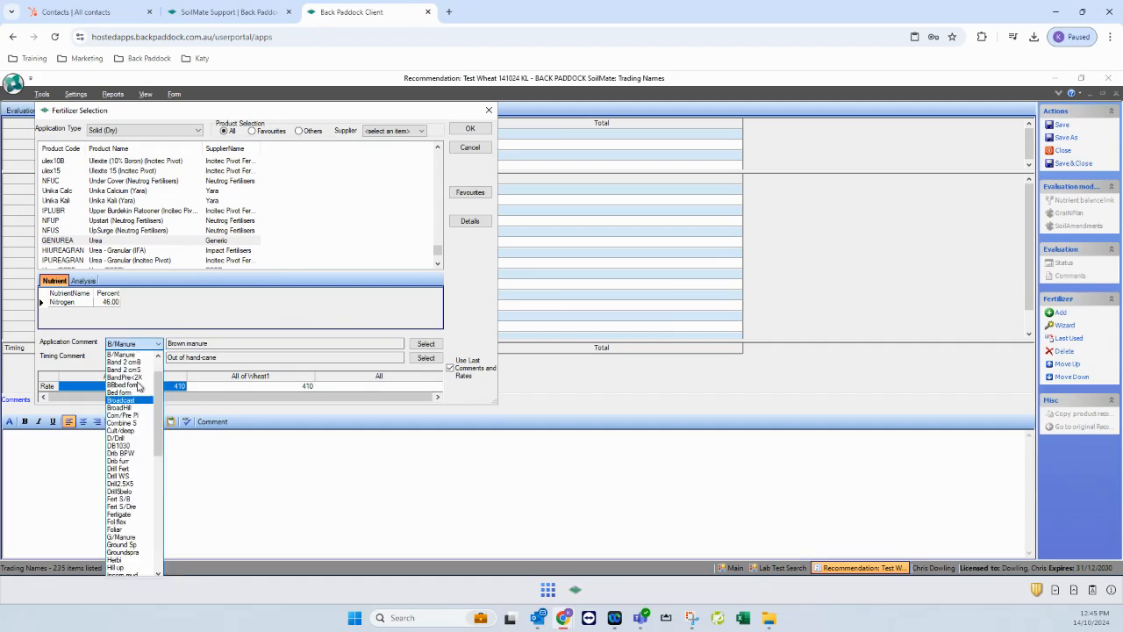
pyautogui.click(138, 399)
pyautogui.click(130, 359)
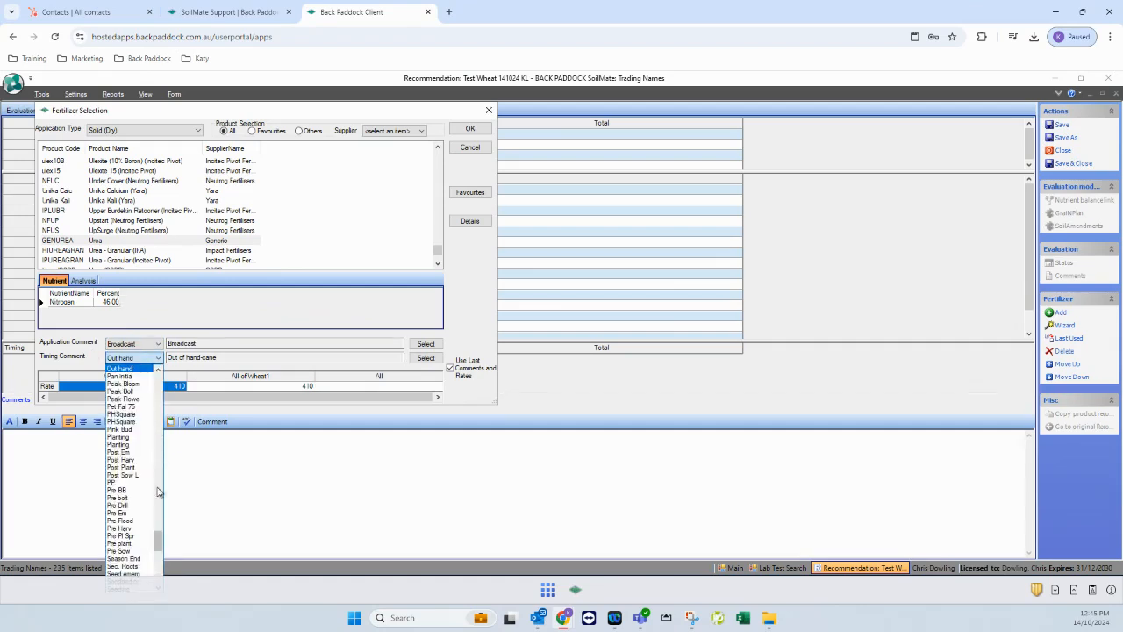
pyautogui.scroll(-2, 124, 529)
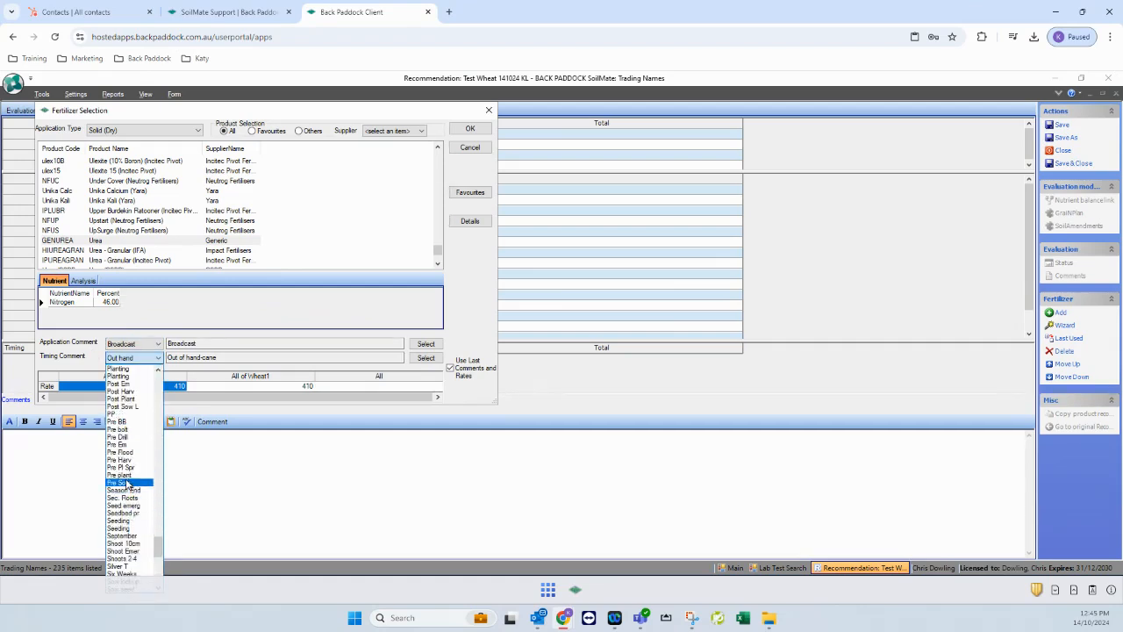
pyautogui.click(124, 484)
pyautogui.click(174, 389)
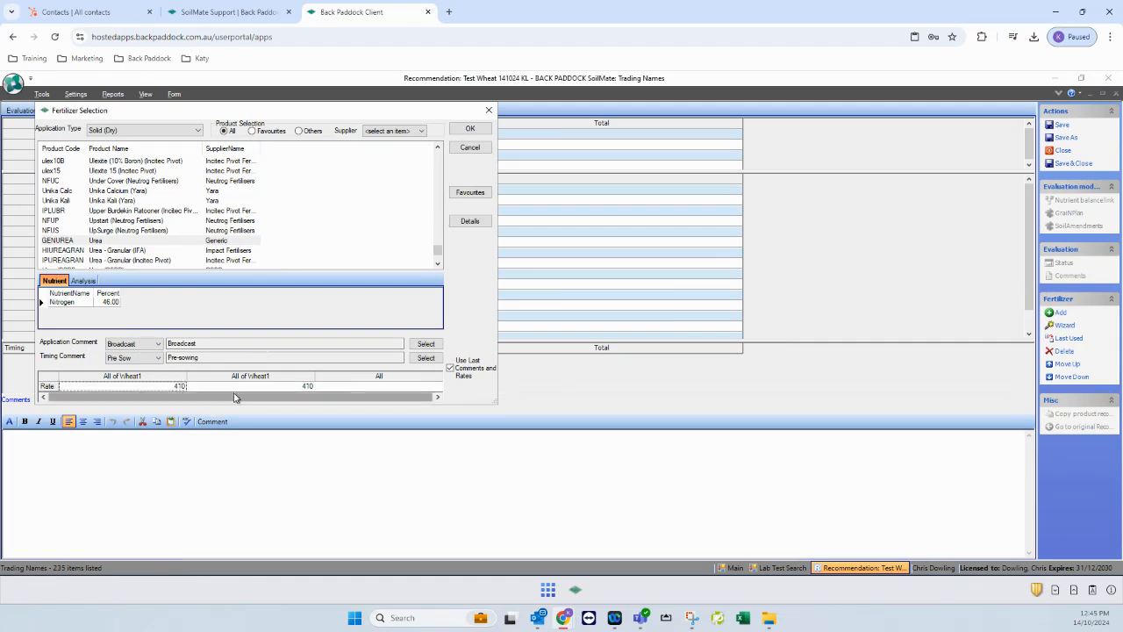
pyautogui.write('10')
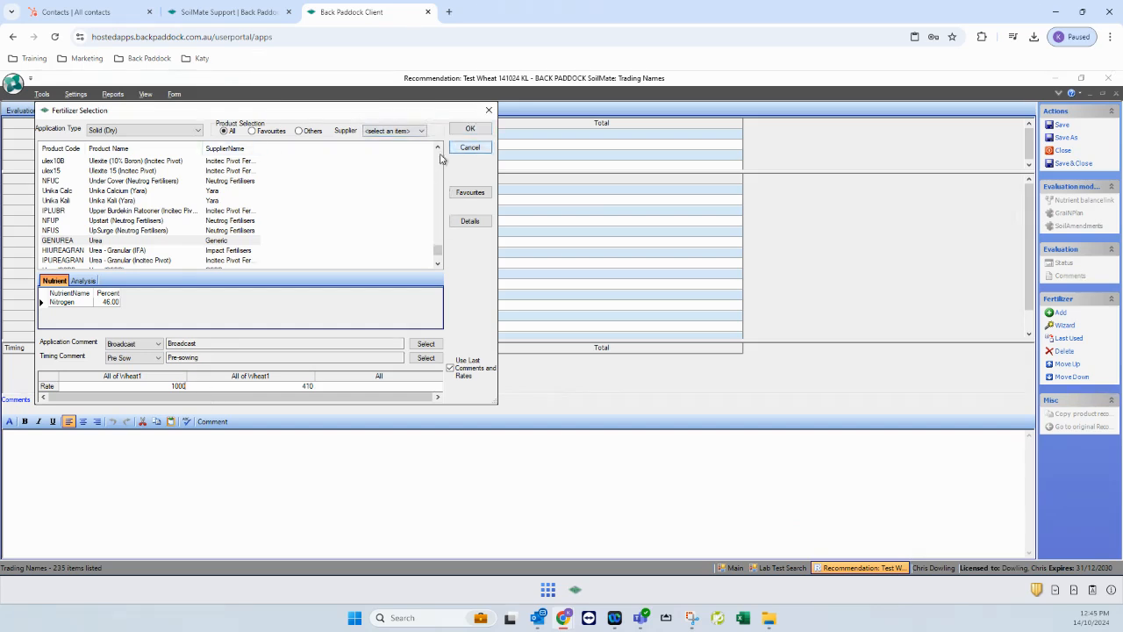
pyautogui.click(470, 129)
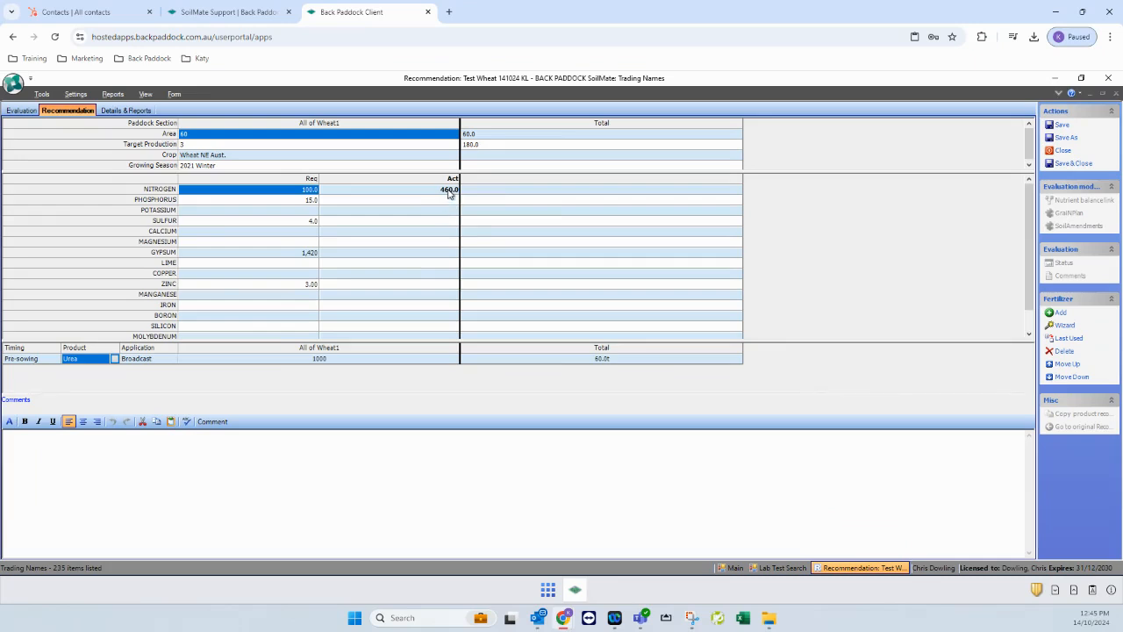
# Change the Urea application rate to 200
pyautogui.click(327, 355)
pyautogui.write('200')
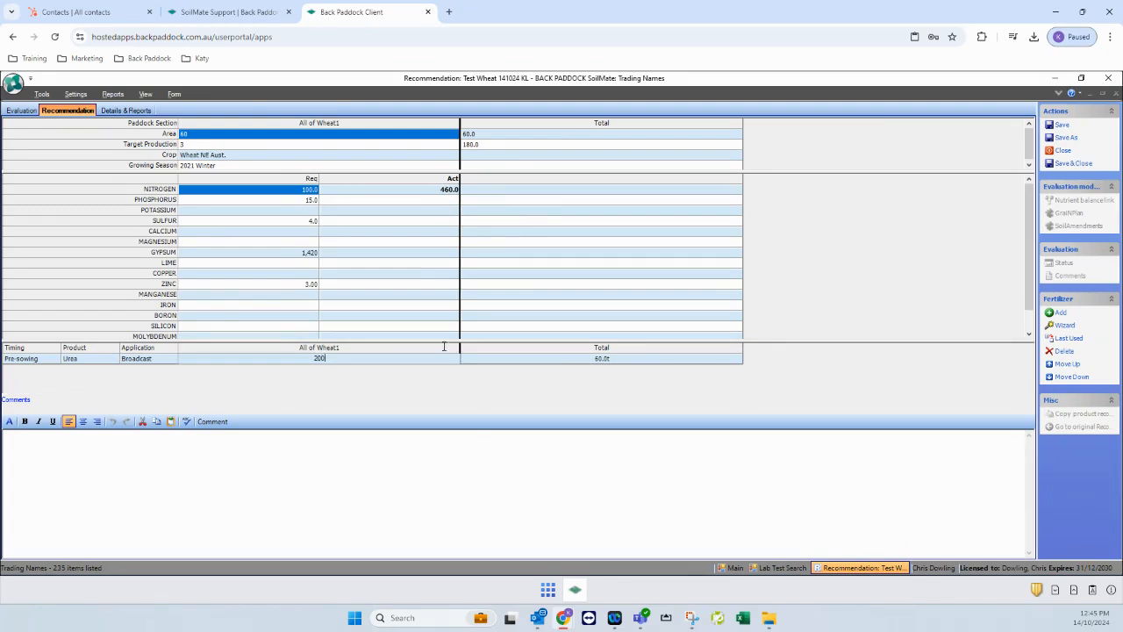
pyautogui.press('Return')
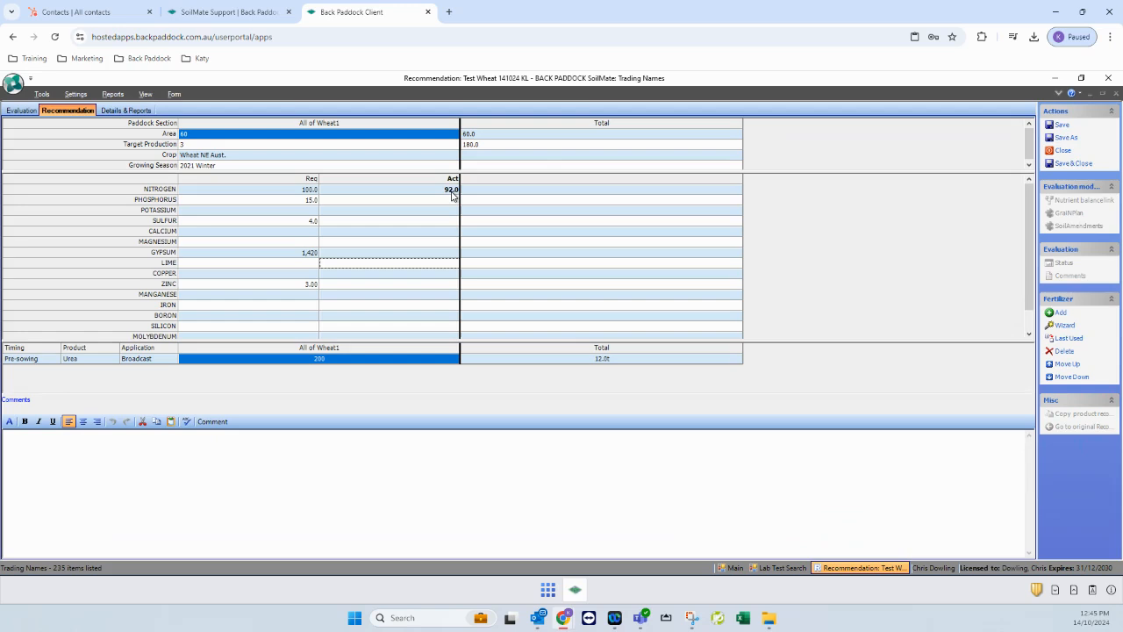
# Start the Fertilizer Selection Wizard optimising fertilizer and rate, with preference for Phosphorus
pyautogui.click(1067, 328)
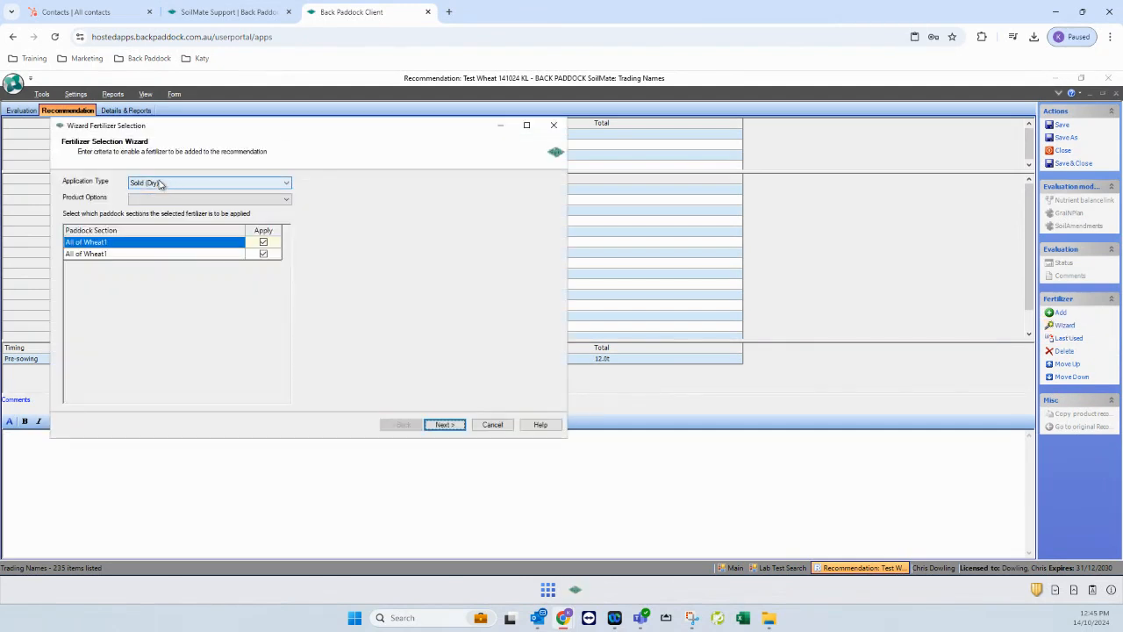
pyautogui.click(173, 207)
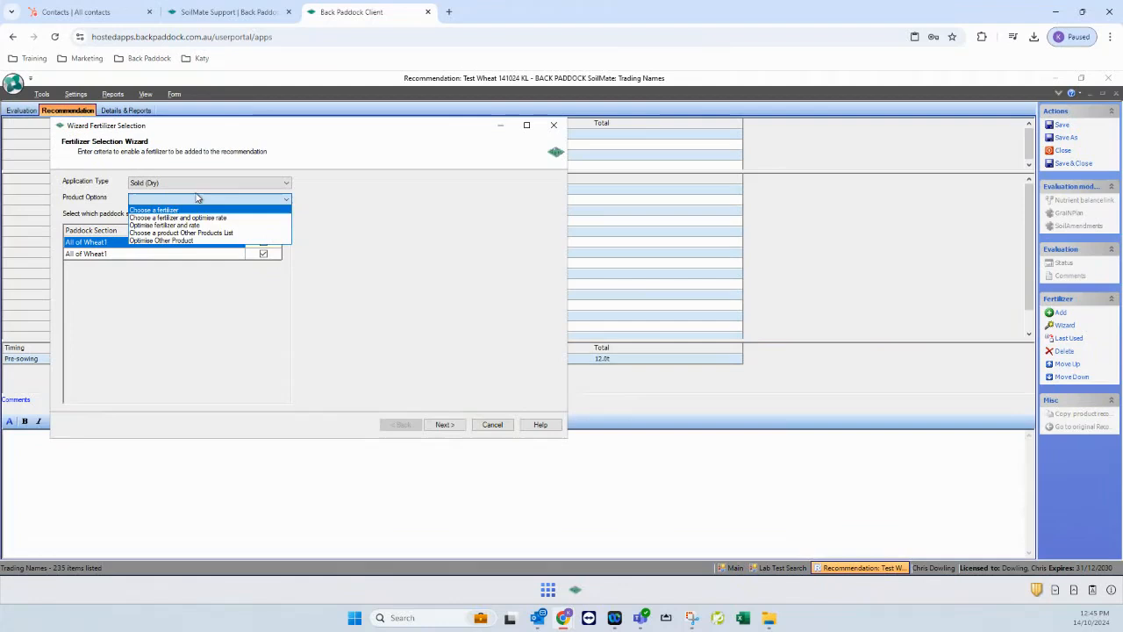
pyautogui.click(190, 226)
pyautogui.click(442, 427)
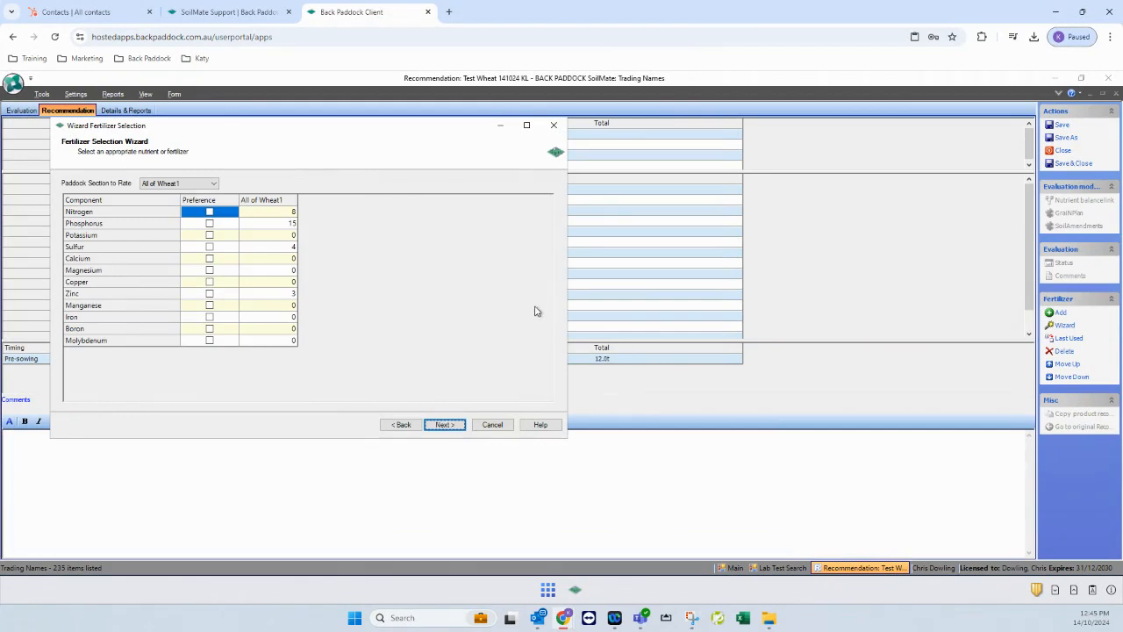
pyautogui.click(209, 225)
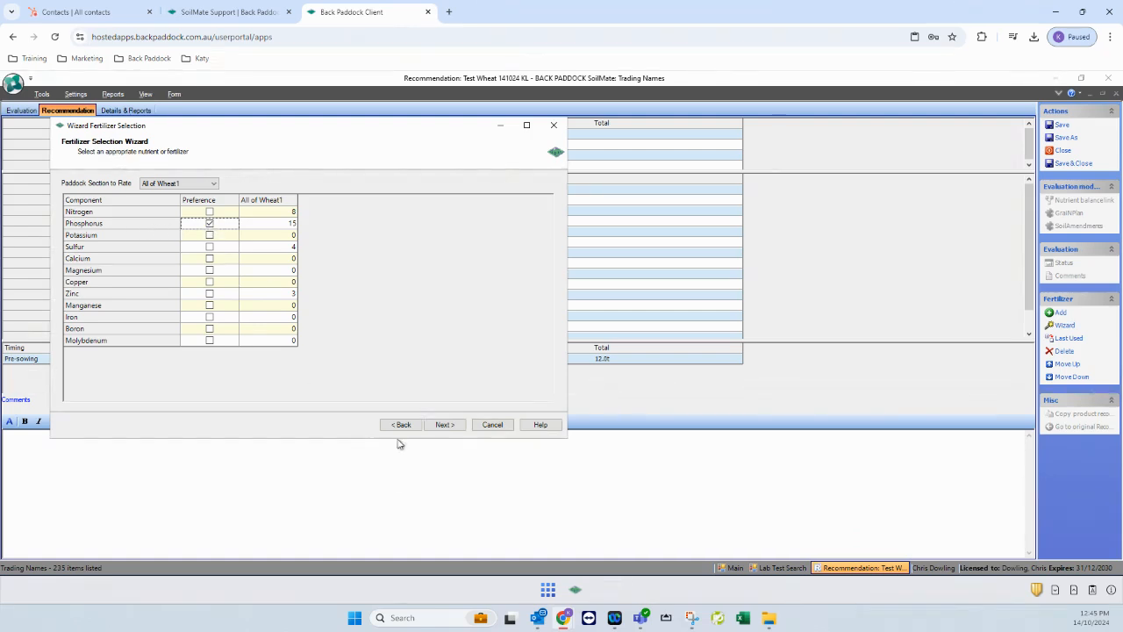
pyautogui.click(445, 425)
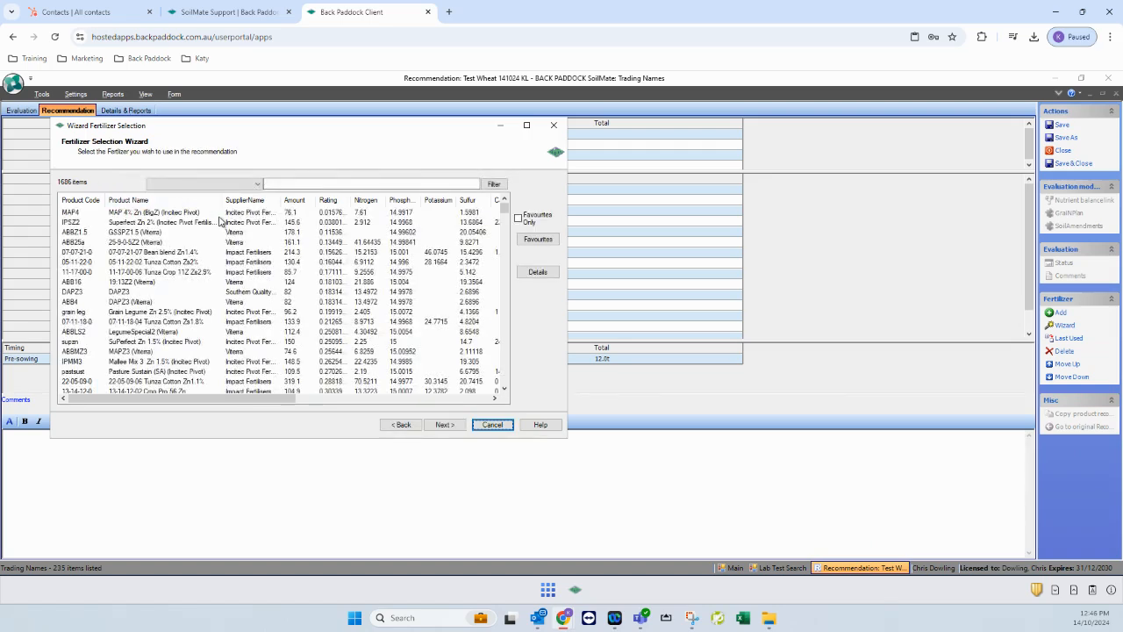
# Compare the matching blends and choose MAP 4% Zn (BigZ)
pyautogui.click(151, 216)
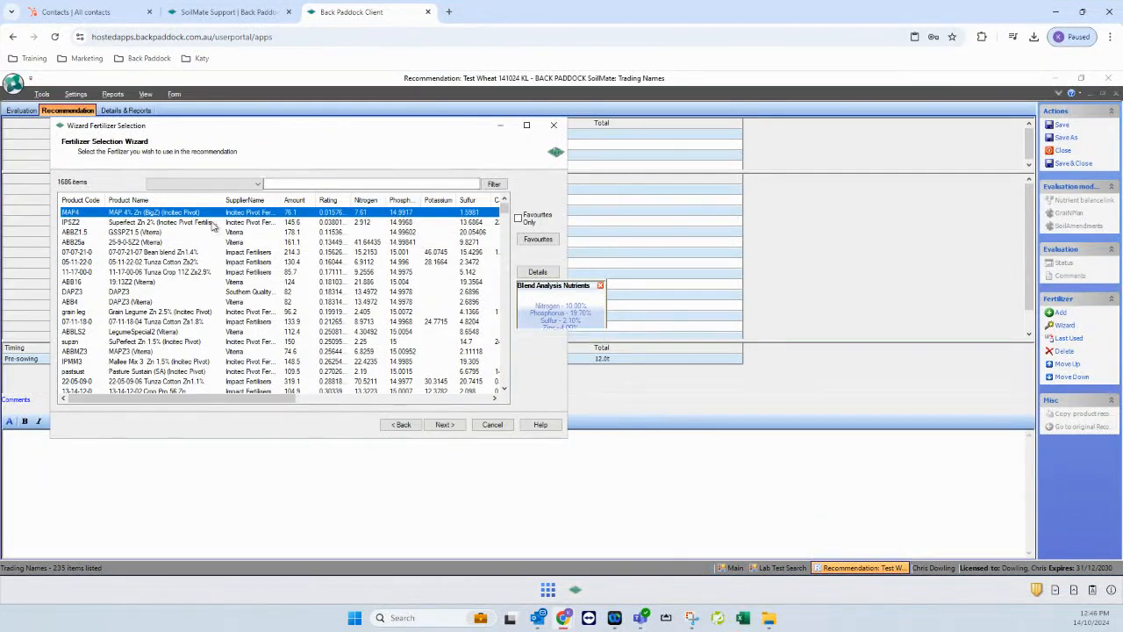
pyautogui.click(178, 254)
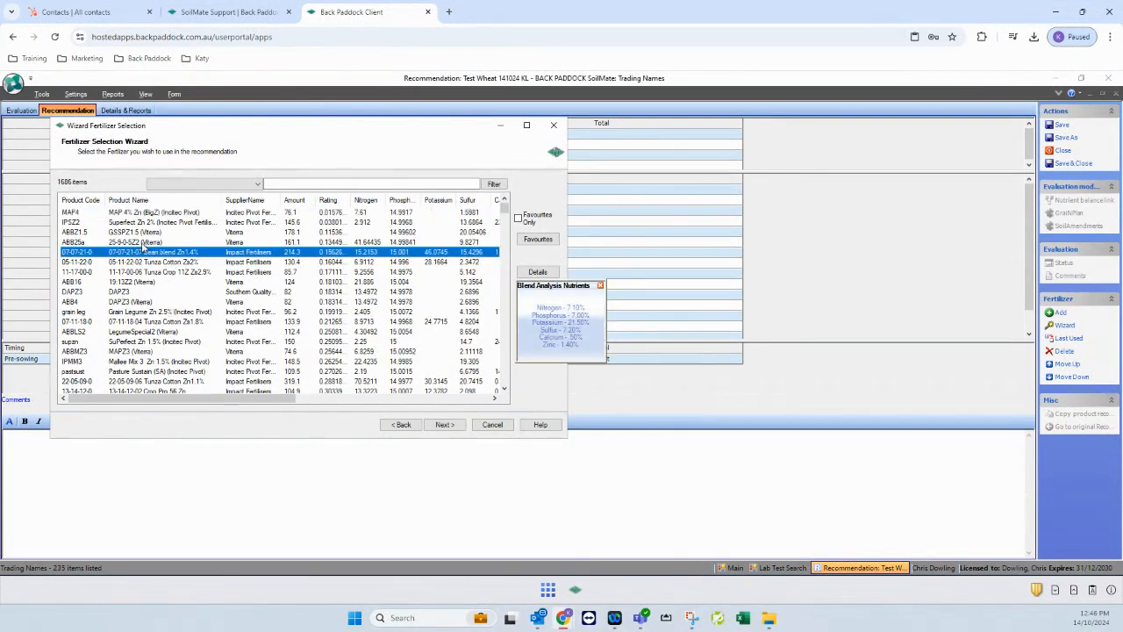
pyautogui.click(157, 313)
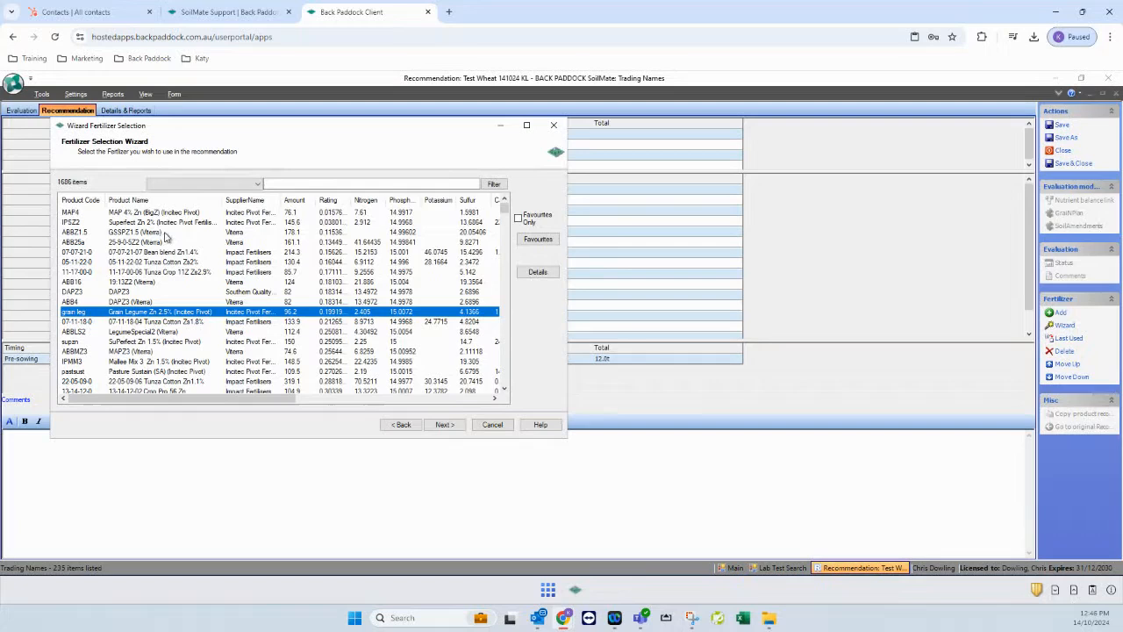
pyautogui.click(160, 213)
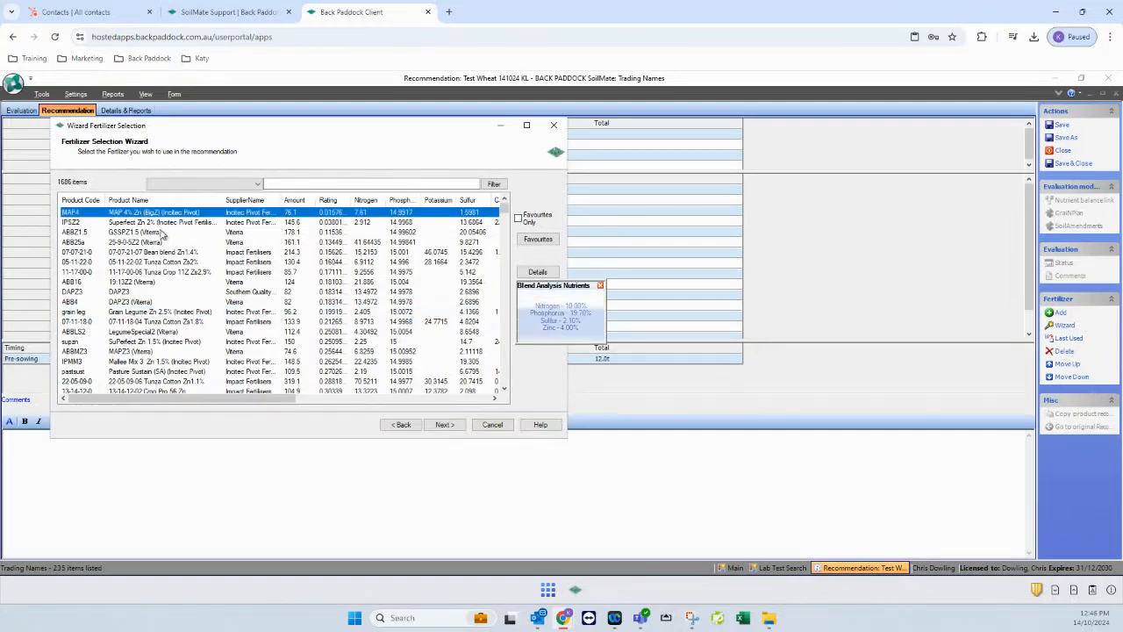
pyautogui.click(444, 425)
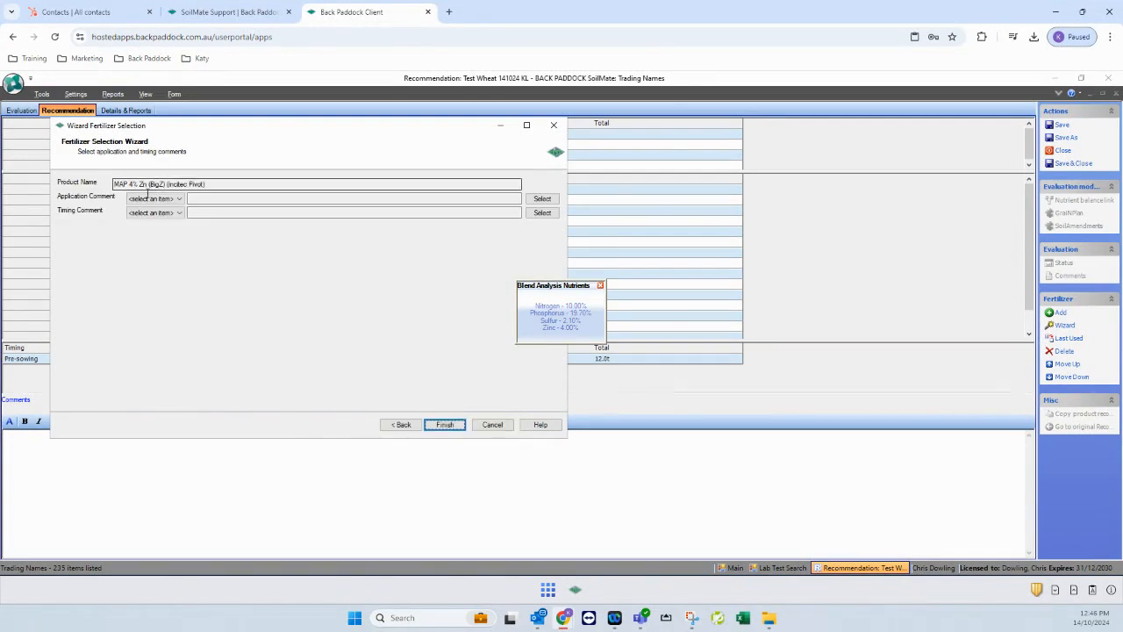
# Set Broadcast and 9 weeks after seeding comments, and finish adding the fertilizer
pyautogui.click(150, 200)
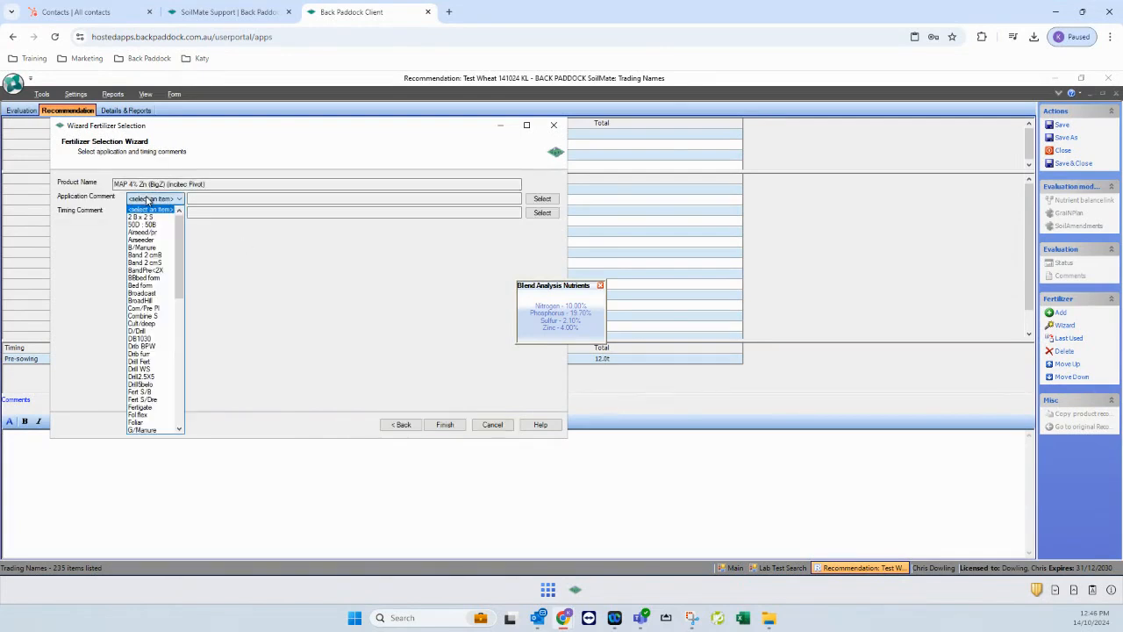
pyautogui.click(153, 293)
pyautogui.click(156, 214)
pyautogui.click(148, 354)
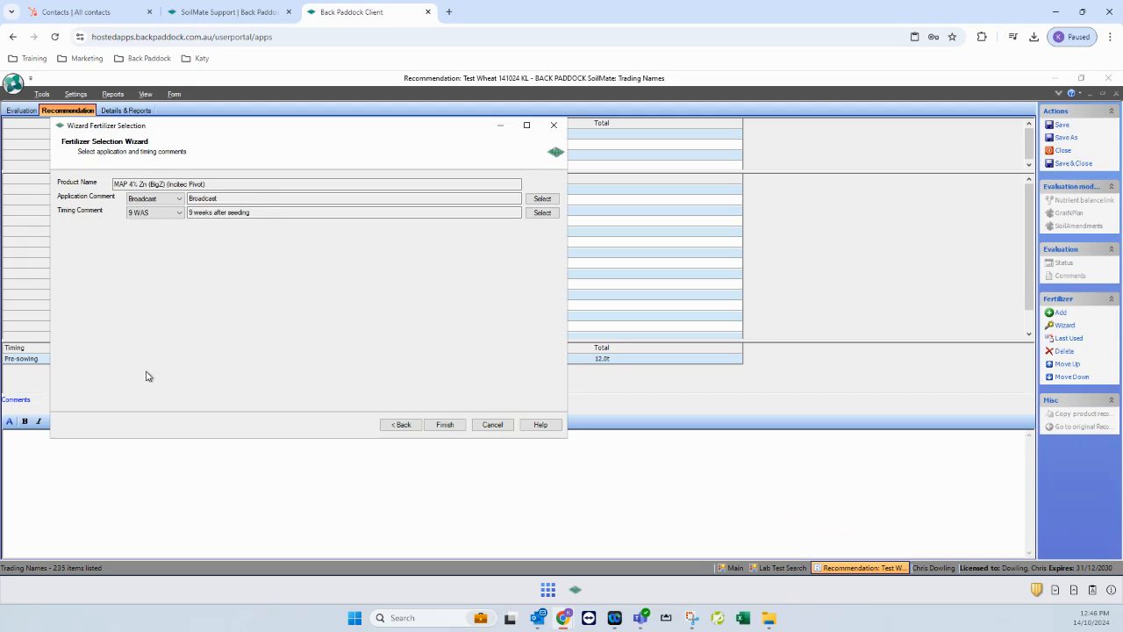
pyautogui.click(443, 426)
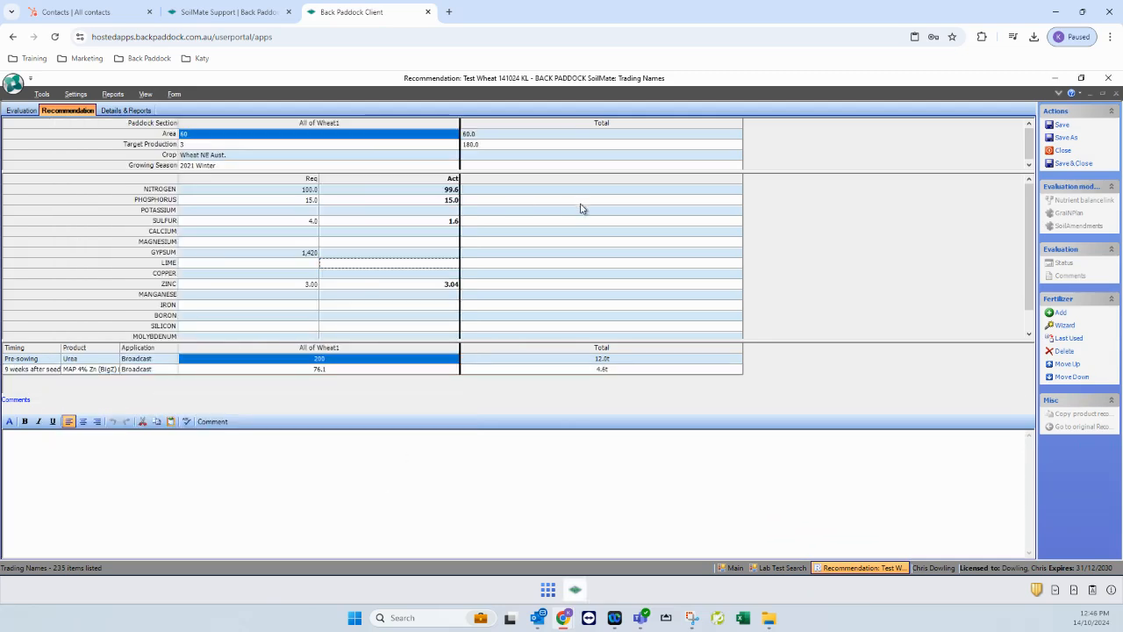
# Change the MAP Zn rate from 76.1 to 75 (4.5t total) and begin a product comment
pyautogui.click(329, 371)
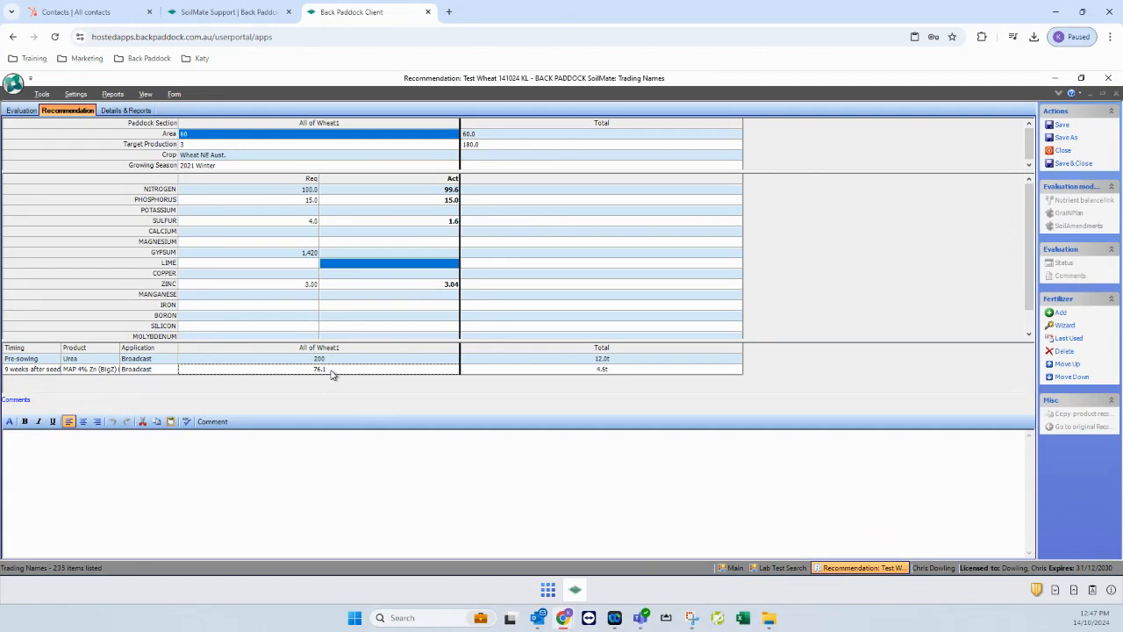
pyautogui.write('4.')
pyautogui.write('5')
pyautogui.press('Return')
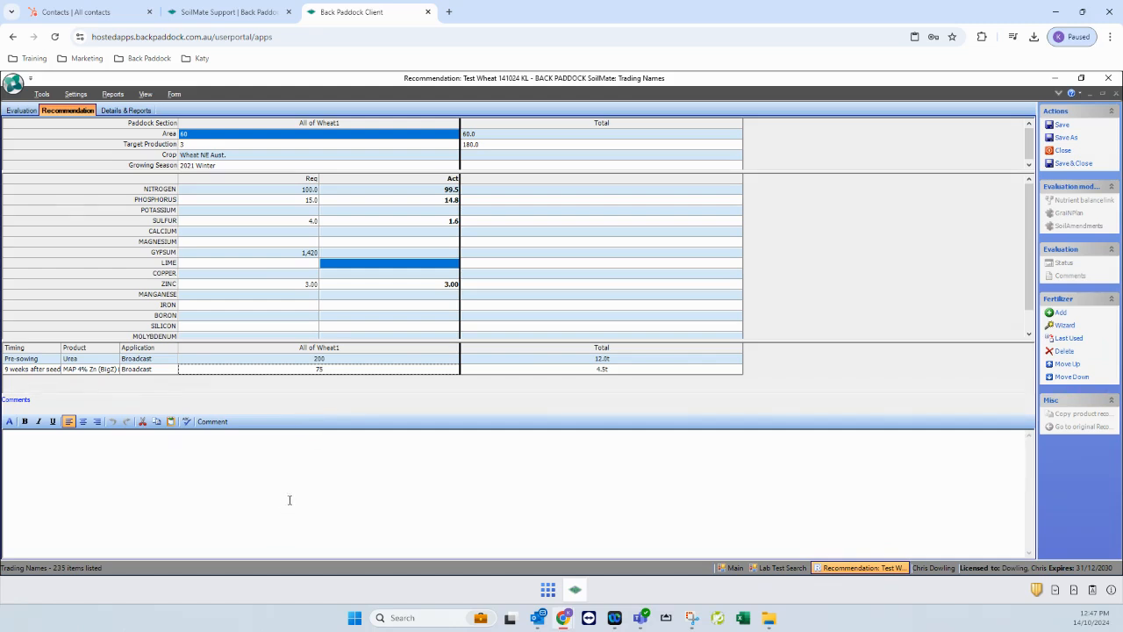
pyautogui.click(250, 489)
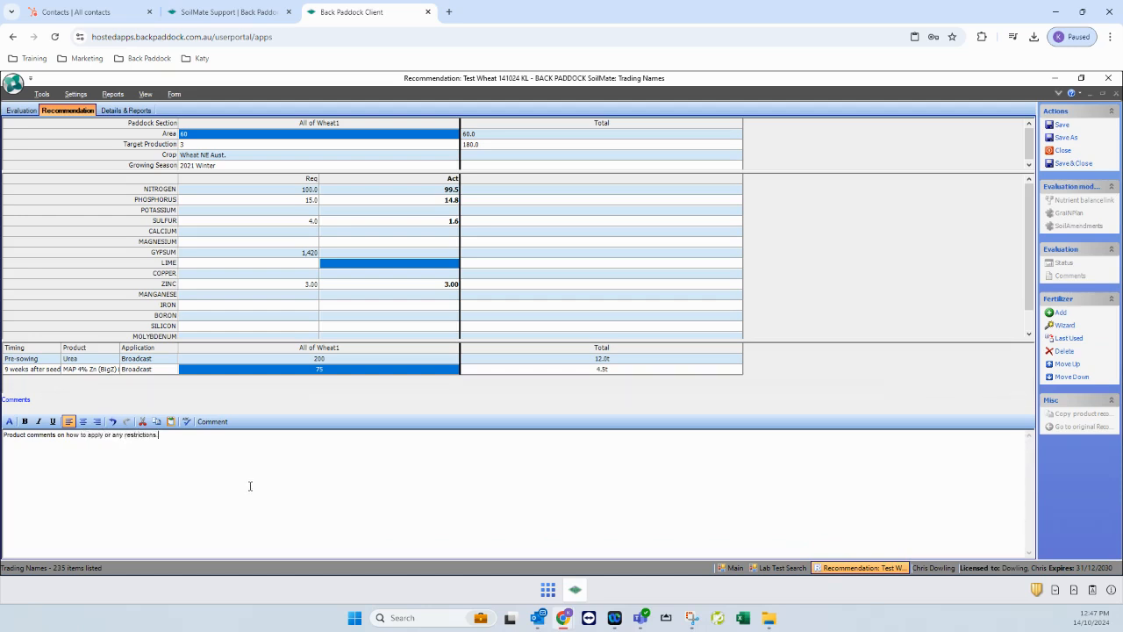
# Preview the Quick report from Details & Reports, accepting the default report title
pyautogui.click(134, 114)
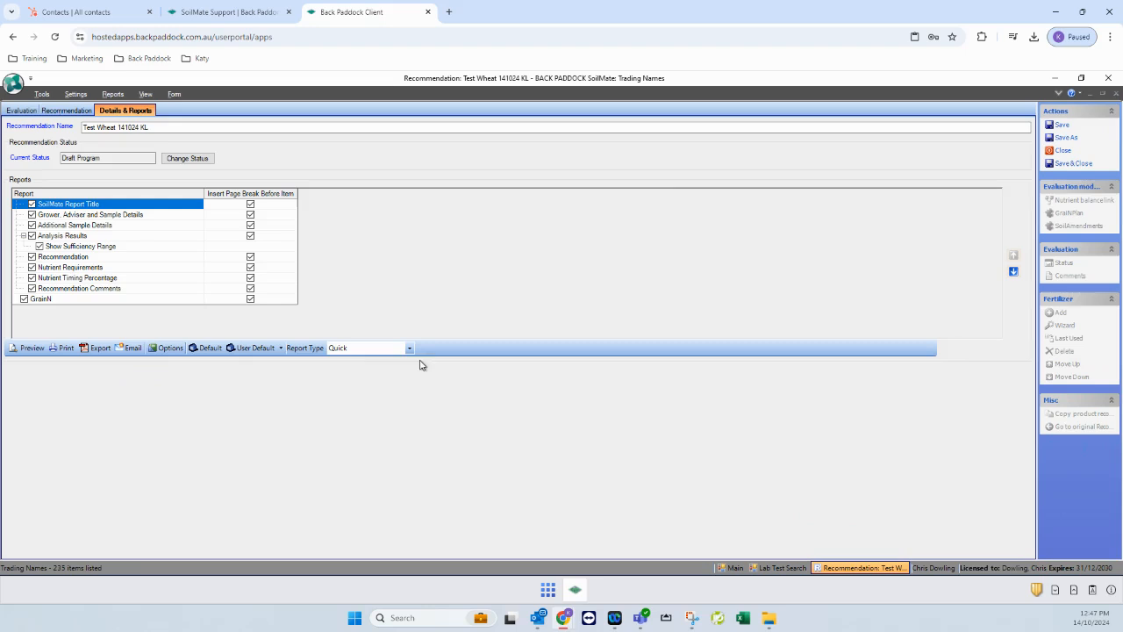
pyautogui.click(410, 348)
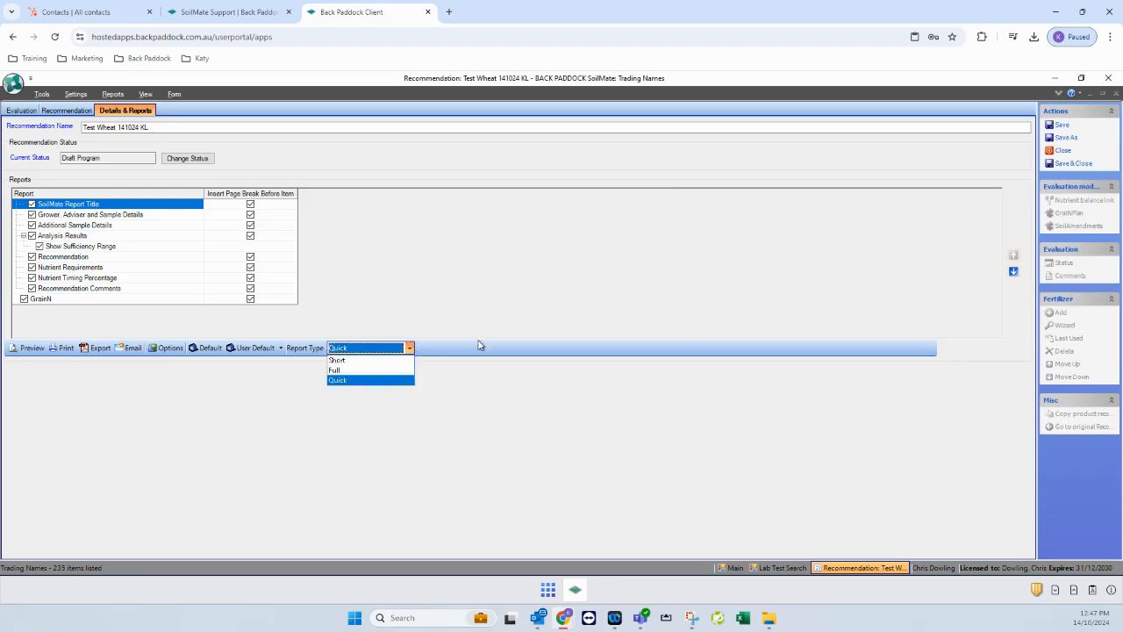
pyautogui.click(431, 351)
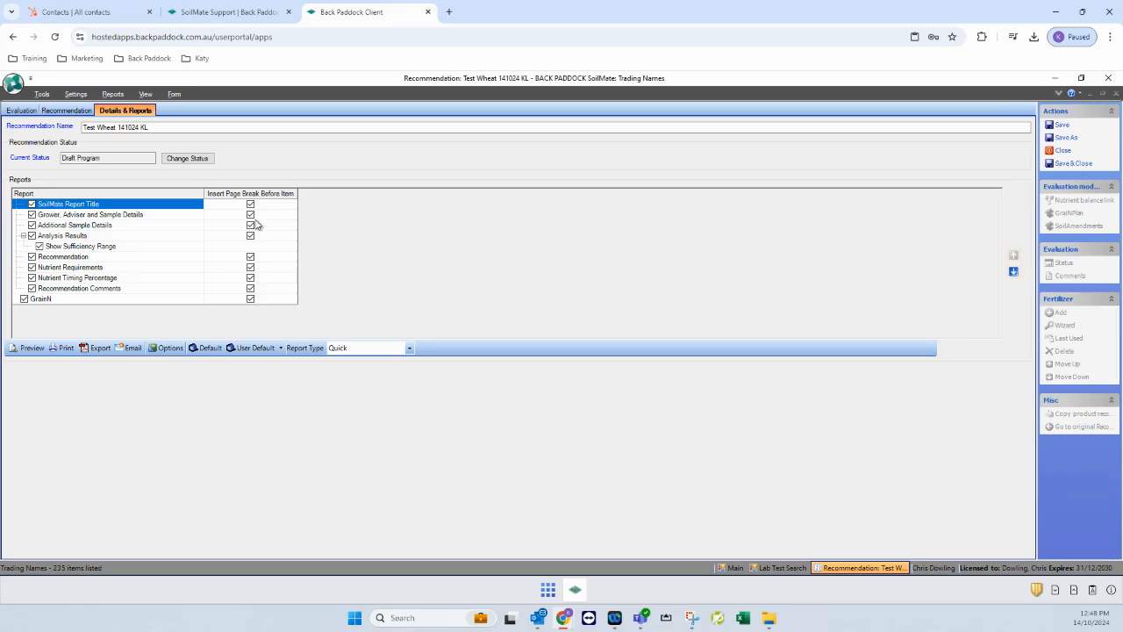
pyautogui.click(33, 349)
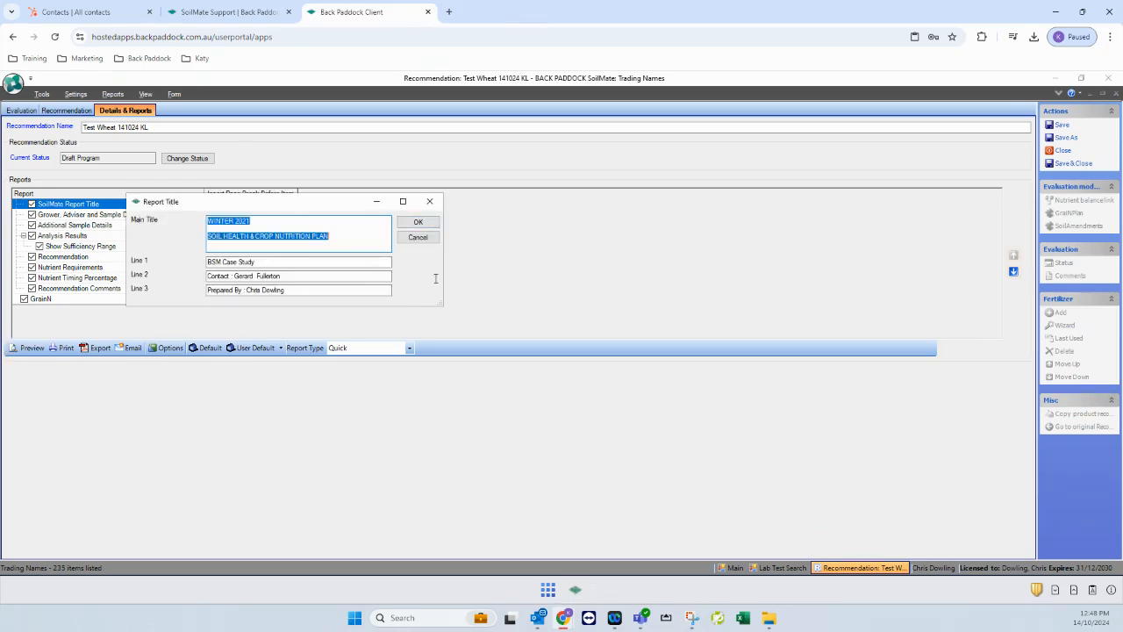
pyautogui.click(419, 223)
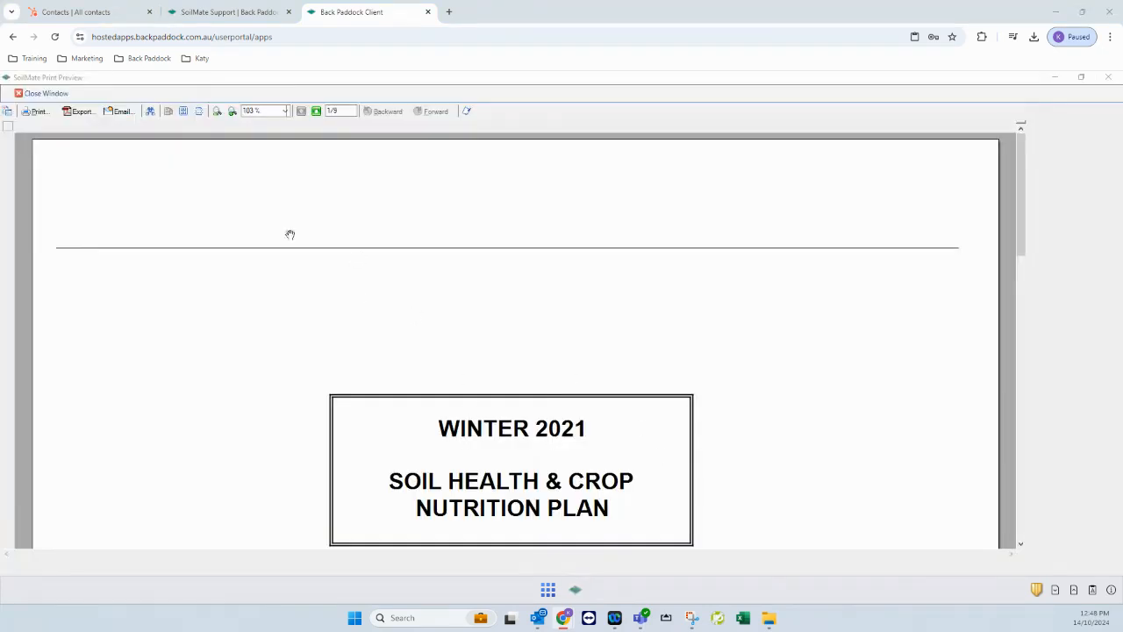
# Adjust the preview zoom and advance to the data sheet page
pyautogui.click(217, 112)
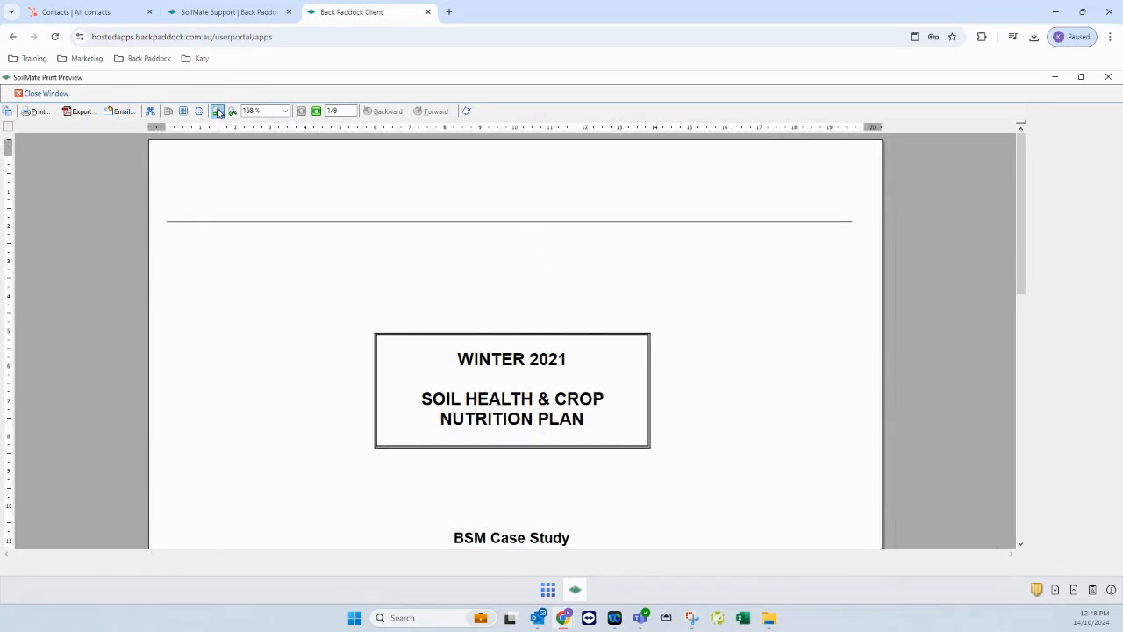
pyautogui.click(217, 112)
pyautogui.click(217, 111)
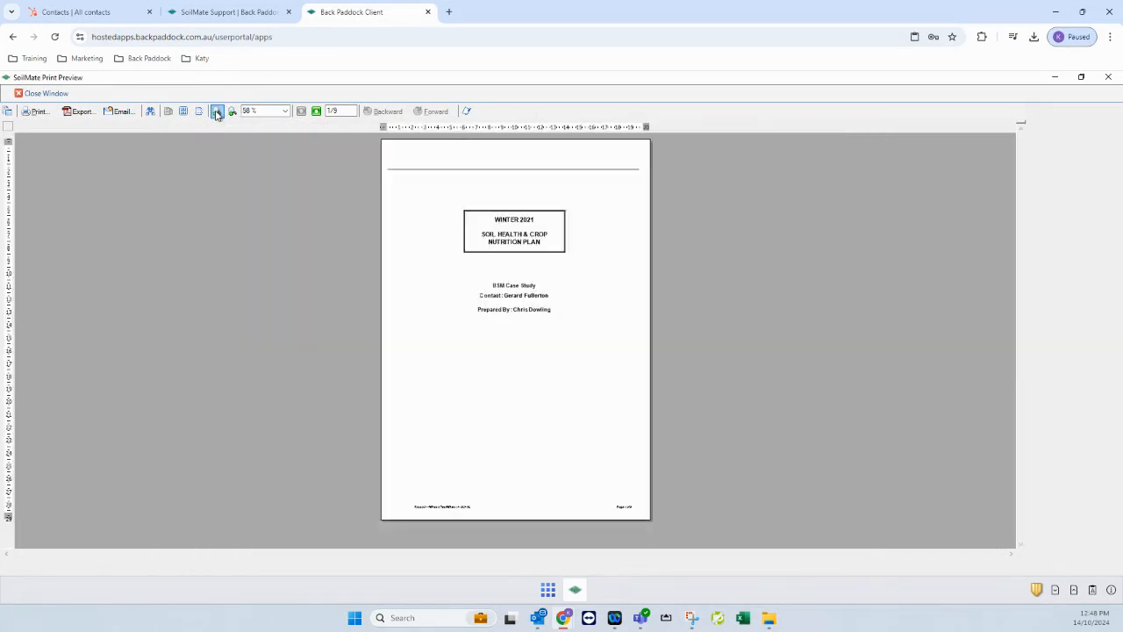
pyautogui.click(231, 112)
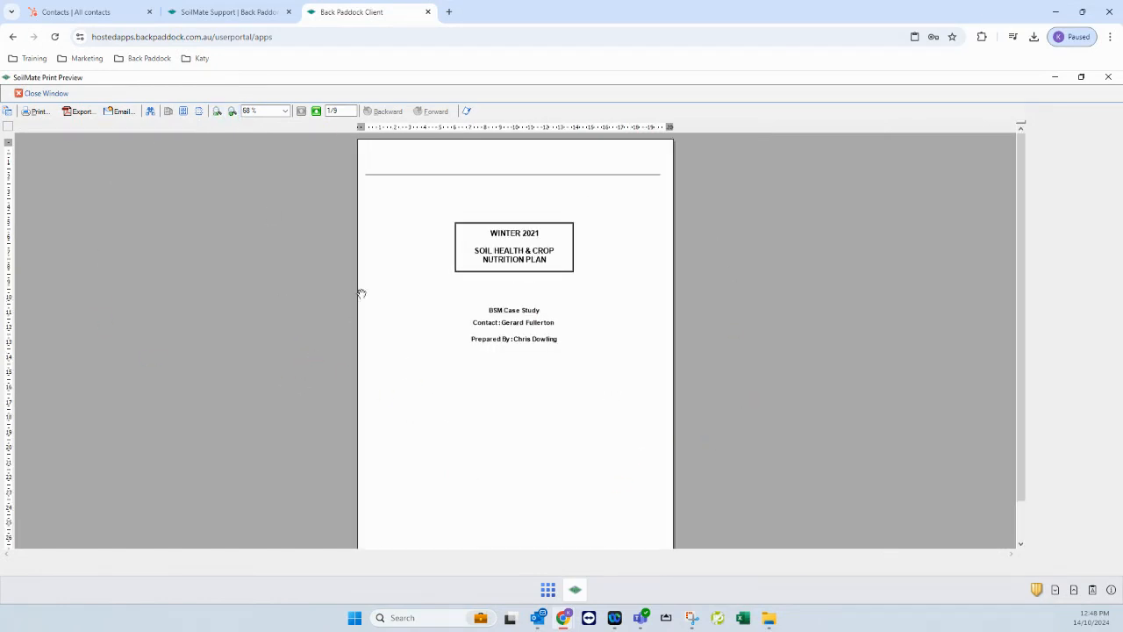
pyautogui.click(316, 111)
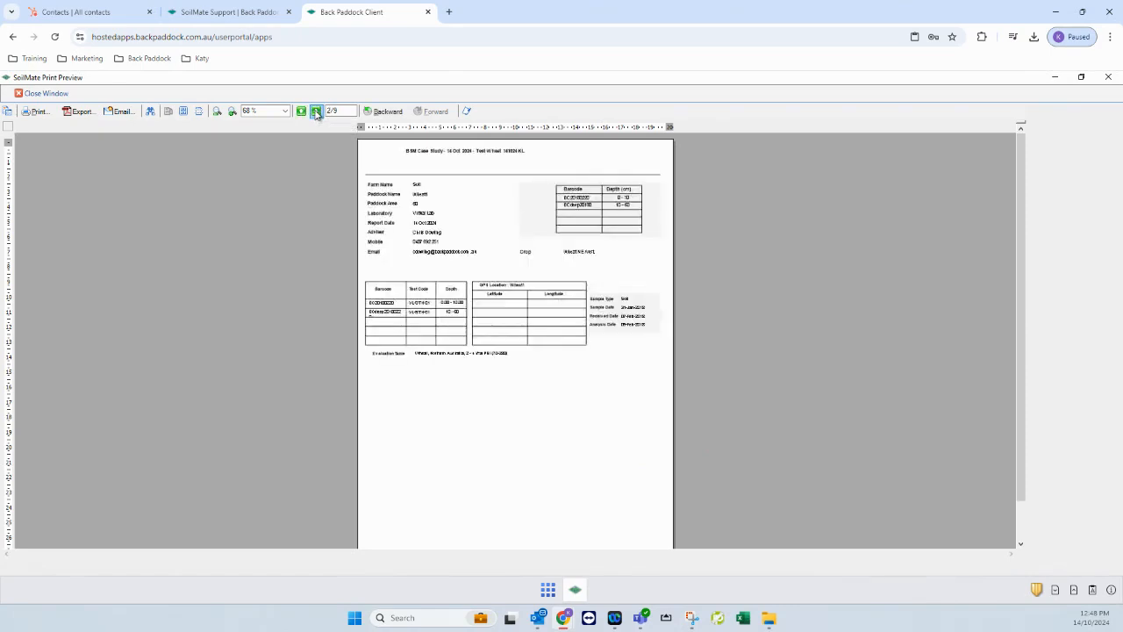
# Zoom the data sheet to 108% and page on to the Recommendation page 4/9
pyautogui.click(233, 112)
pyautogui.click(233, 112)
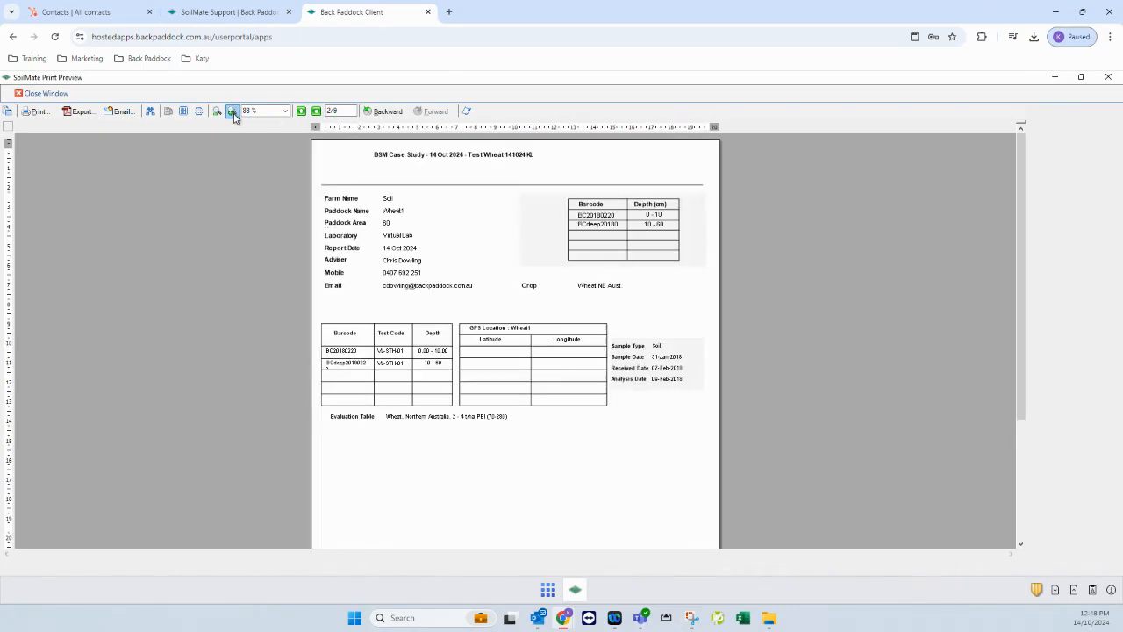
pyautogui.click(233, 112)
pyautogui.click(233, 112)
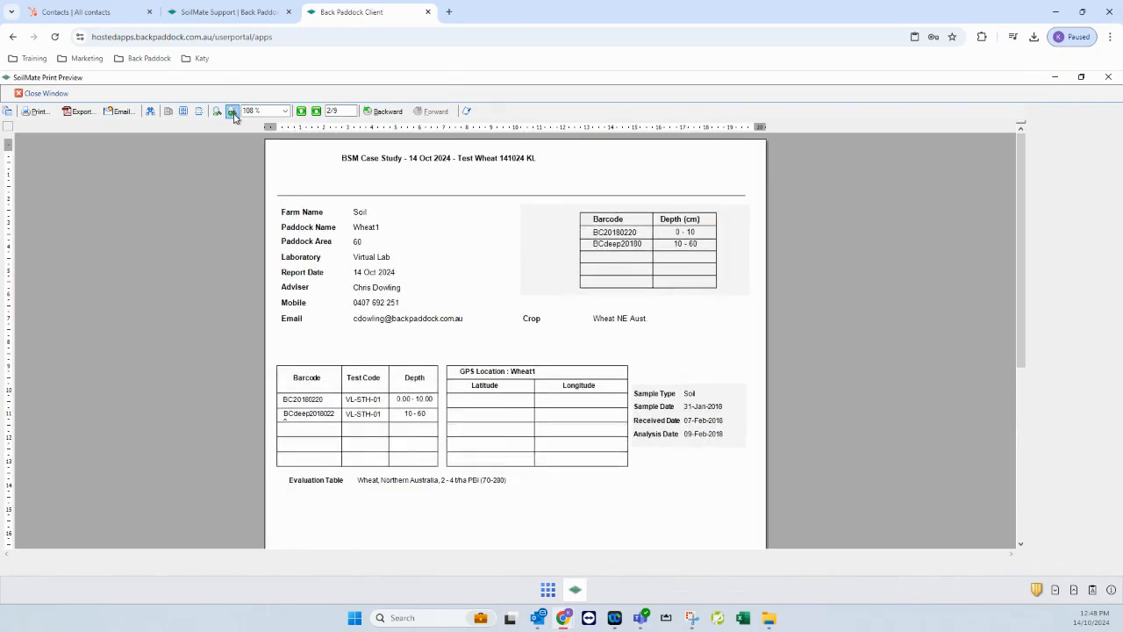
pyautogui.click(316, 111)
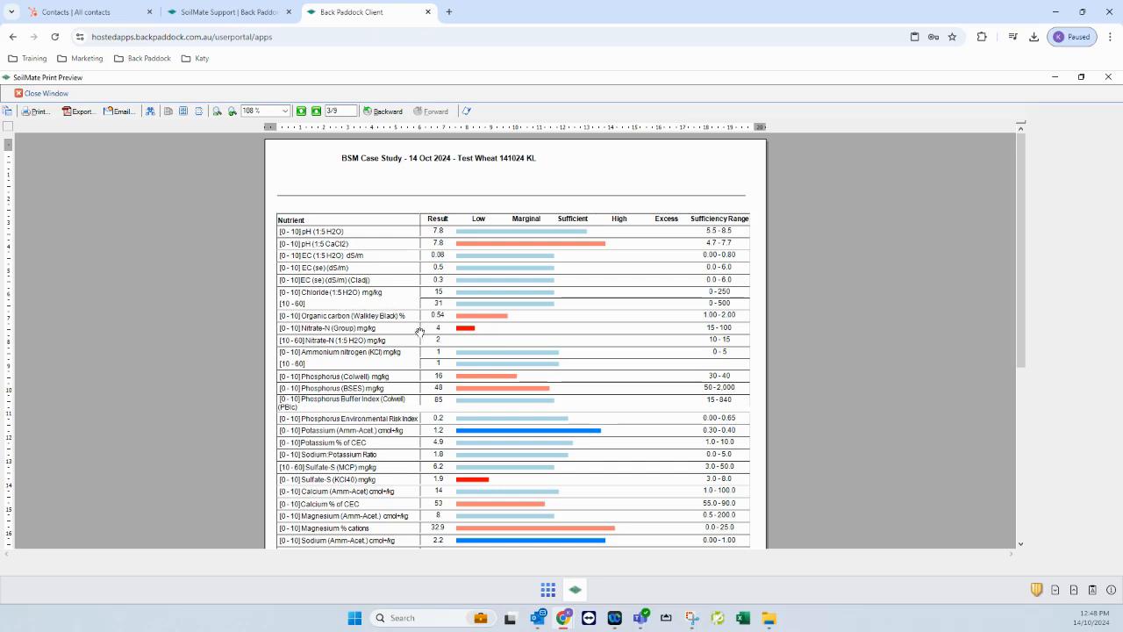
pyautogui.click(316, 110)
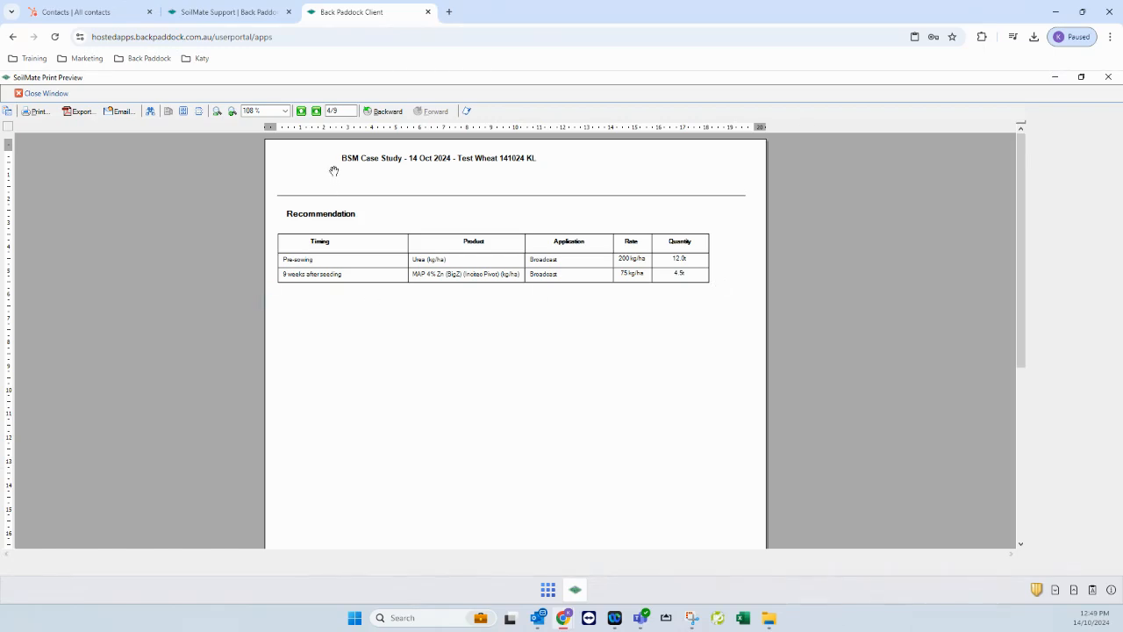
# Step past the Nutrient Requirements, Nutrient Supplied and Nutrient Timing % pages to Comments, page 8/9
pyautogui.click(316, 112)
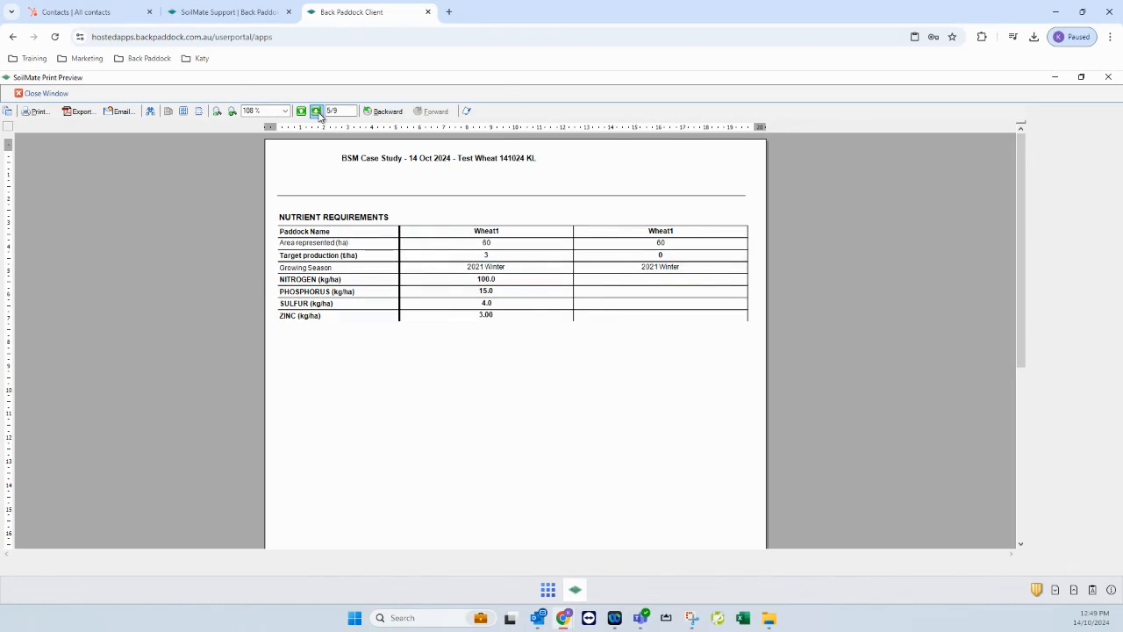
pyautogui.click(315, 111)
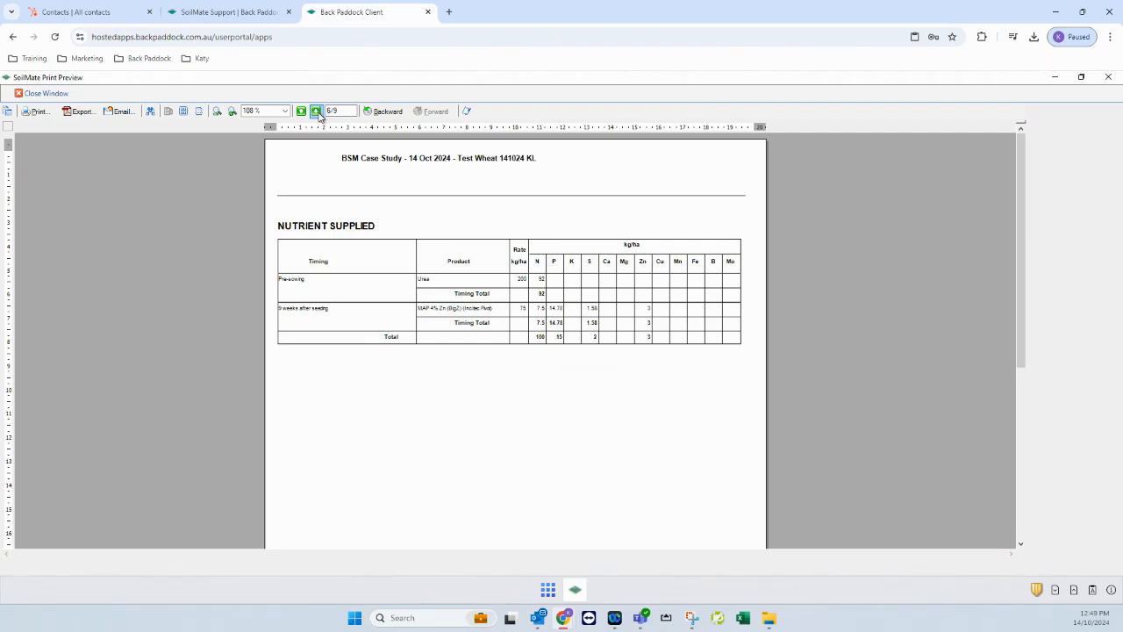
pyautogui.click(316, 112)
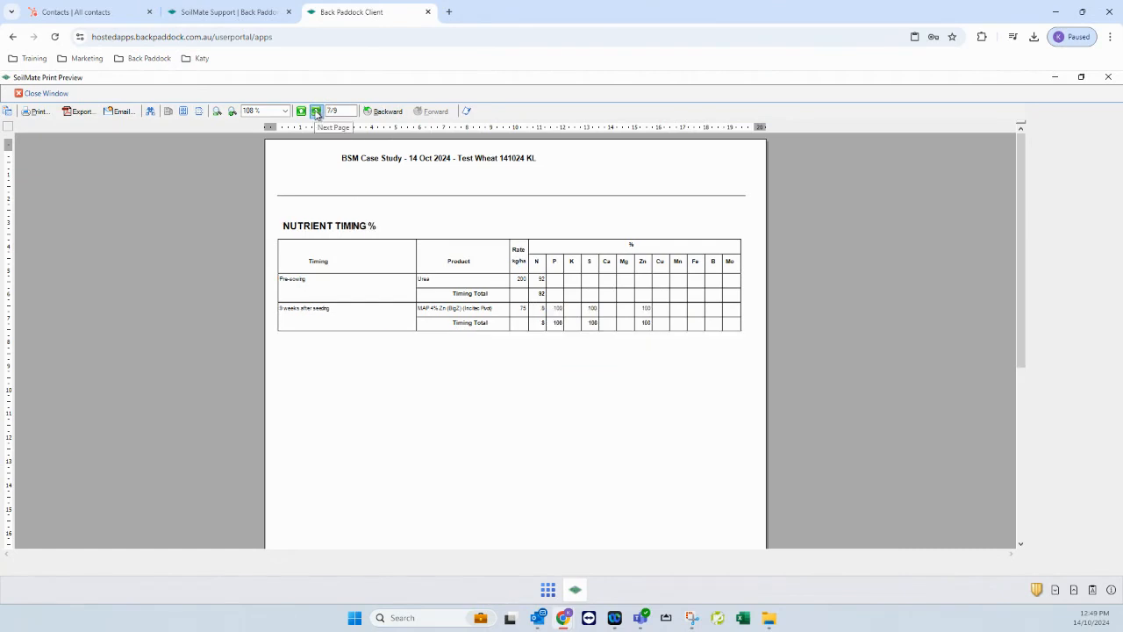
pyautogui.click(316, 111)
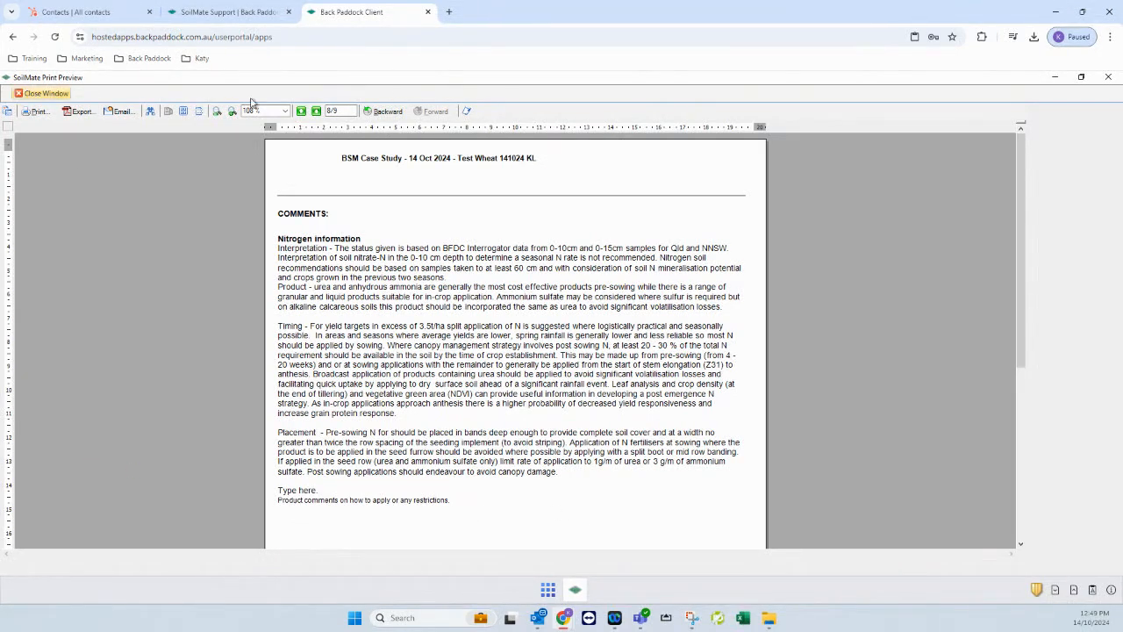
# Scroll to the nitrogen budget on page 9/9, then close the print preview, confirming Yes
pyautogui.scroll(-2, 515, 351)
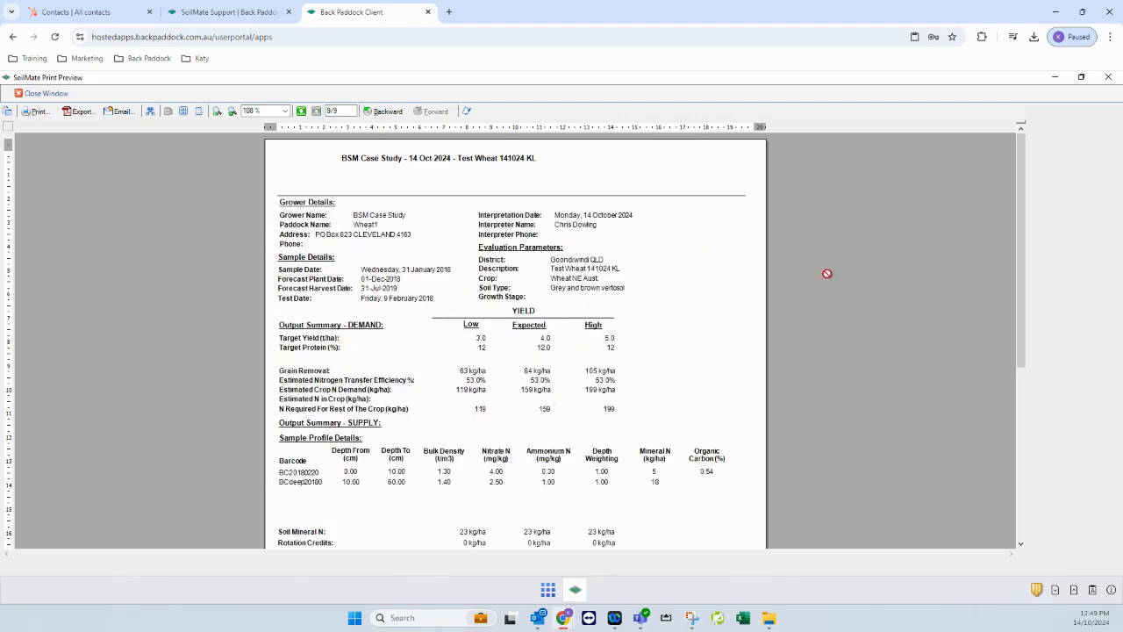
pyautogui.scroll(-1, 790, 349)
pyautogui.scroll(-2, 715, 351)
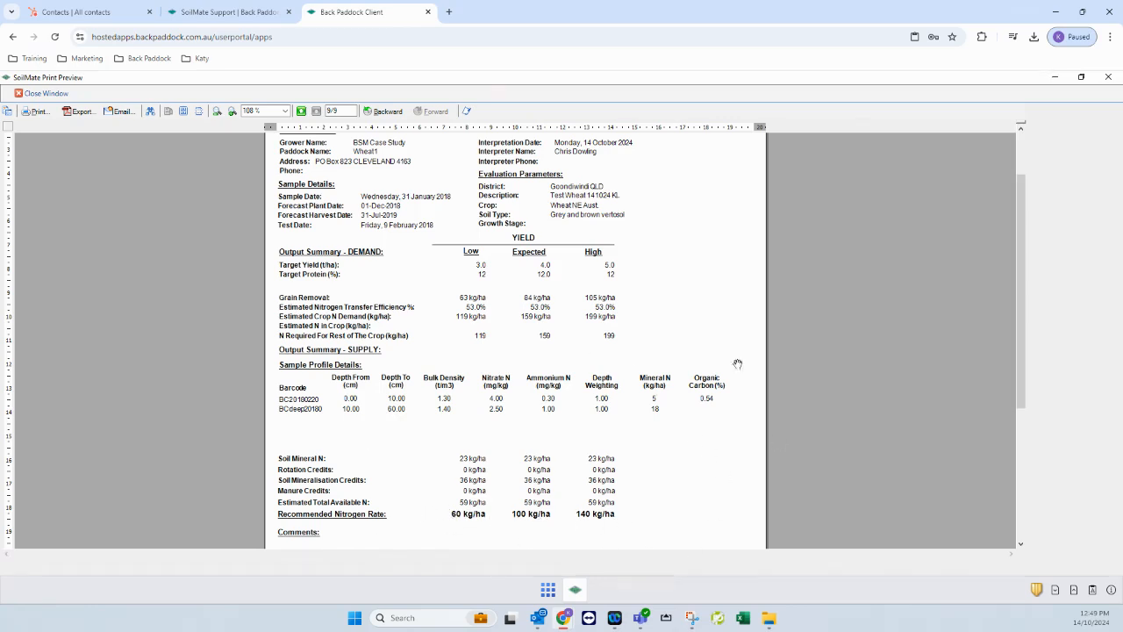
pyautogui.click(50, 94)
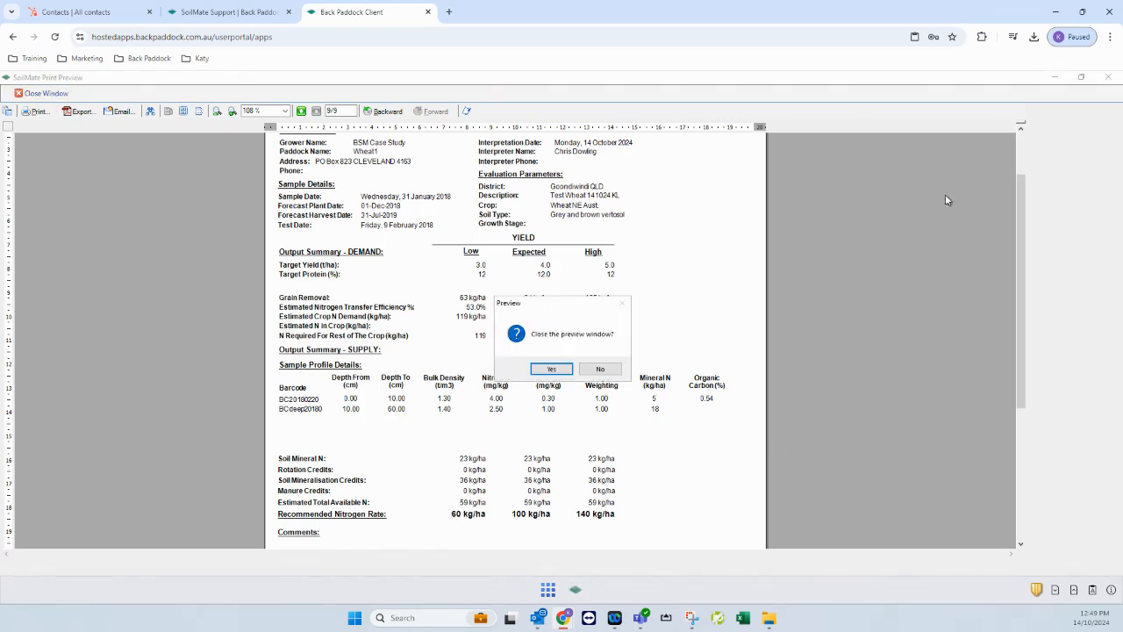
pyautogui.click(553, 370)
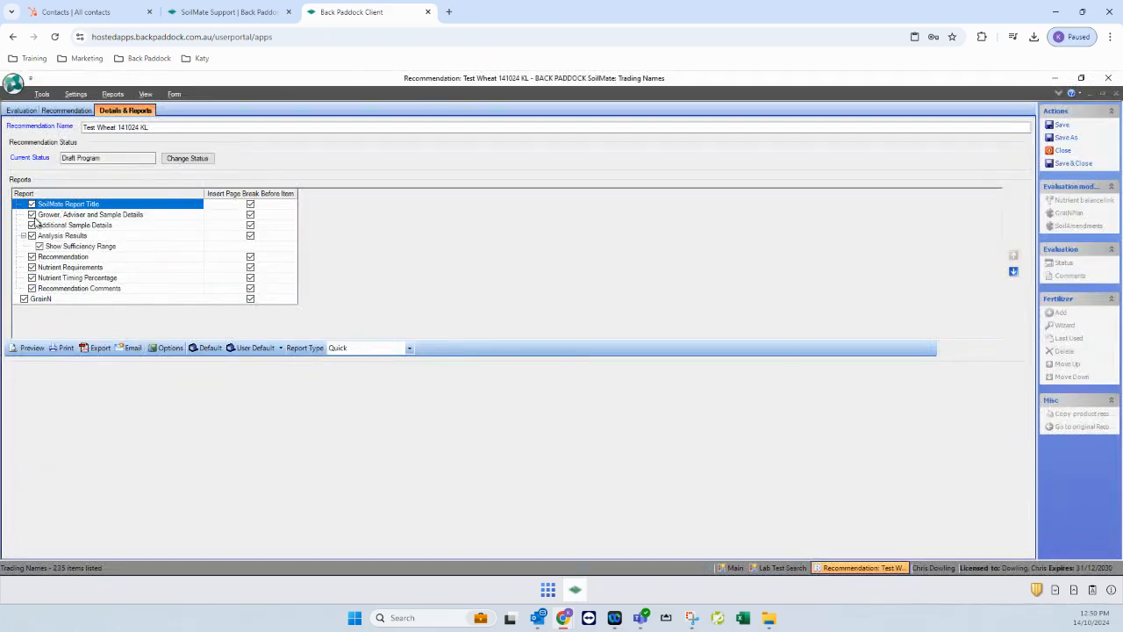
# Exclude Nutrient Requirements and Nutrient Timing Percentage, then reopen the print preview at 6 pages
pyautogui.click(32, 266)
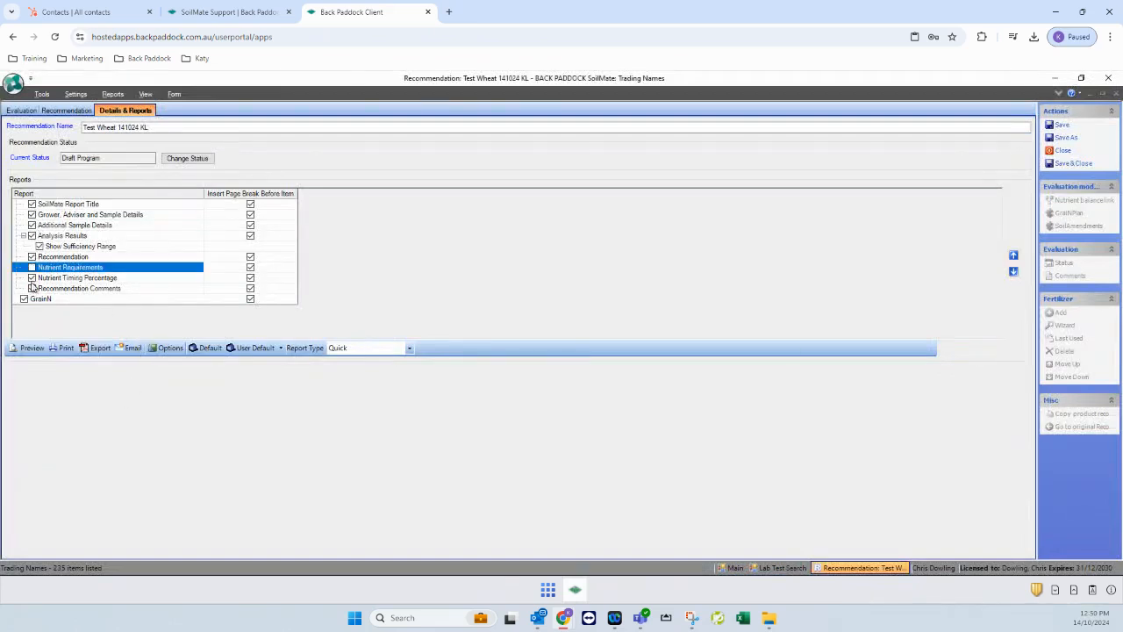
pyautogui.click(32, 277)
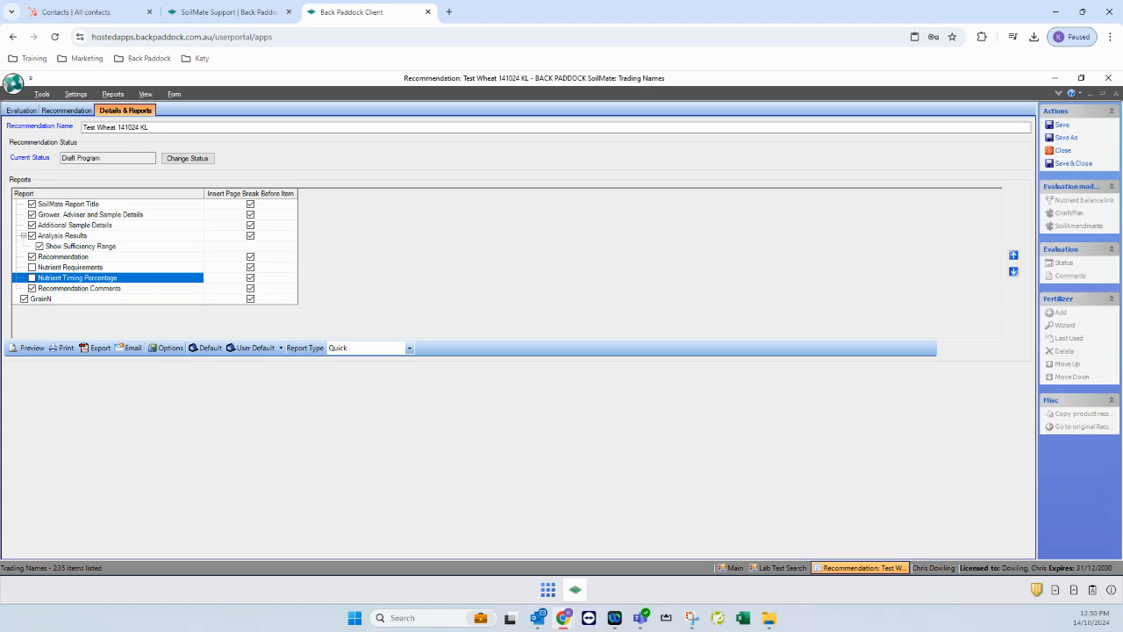
pyautogui.click(30, 348)
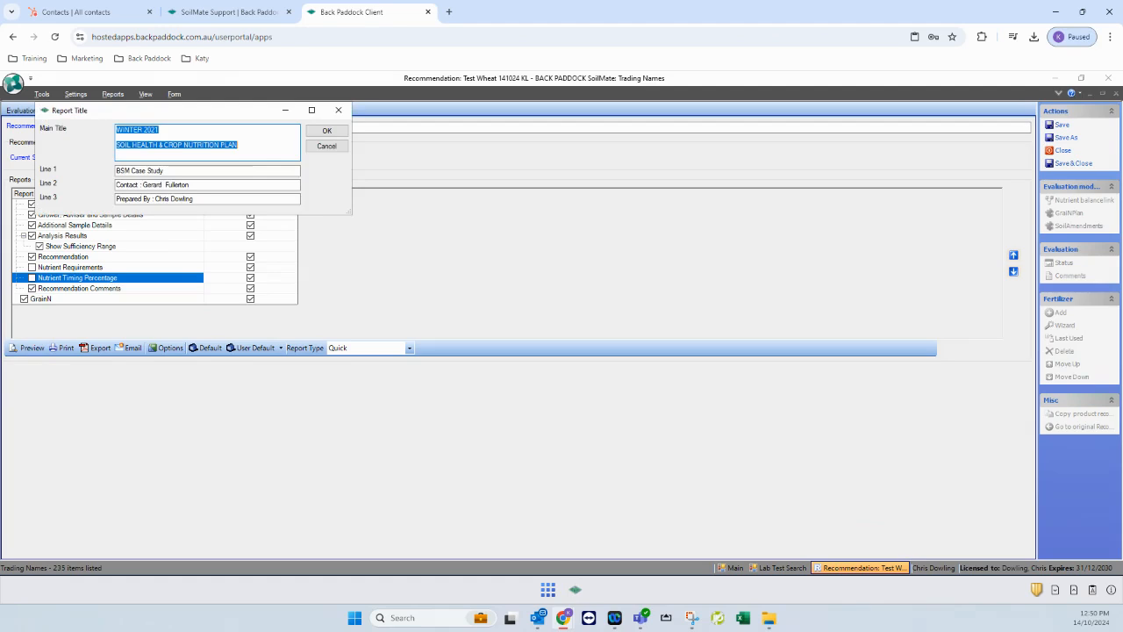
pyautogui.press('Return')
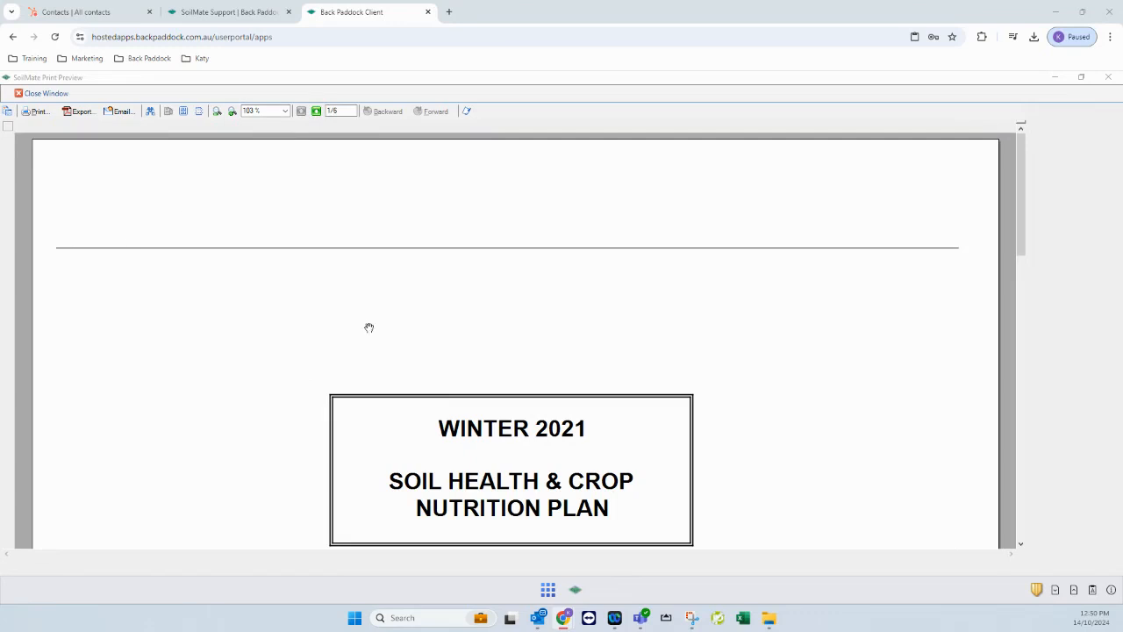
# Email Report.pdf to the recipient's address with the subject 'Wheat paddock'
pyautogui.click(122, 111)
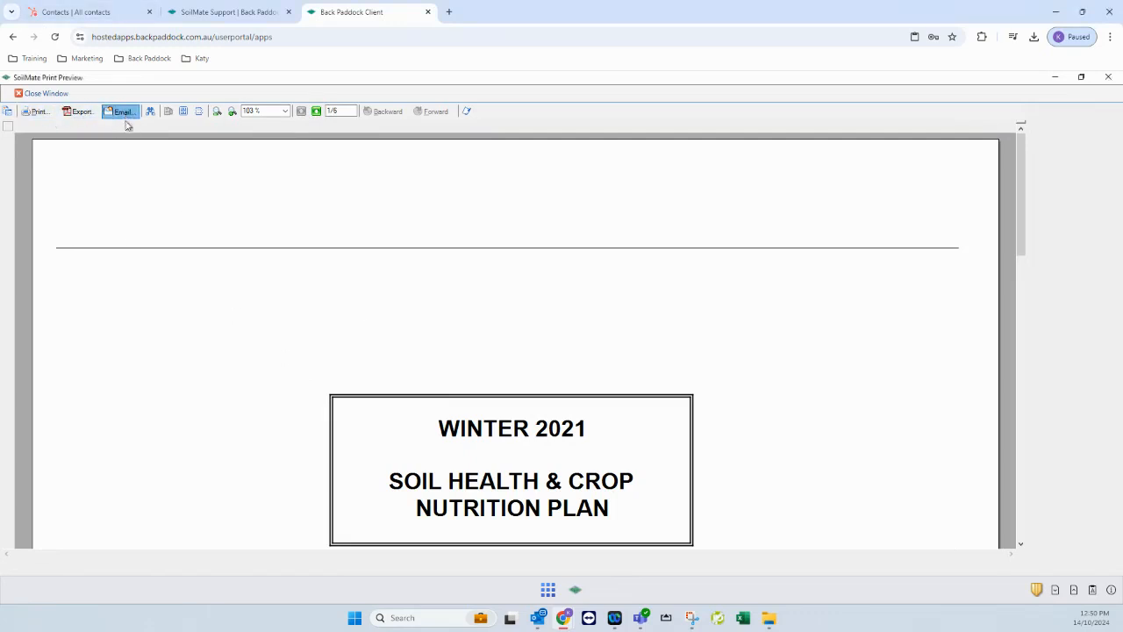
pyautogui.click(187, 159)
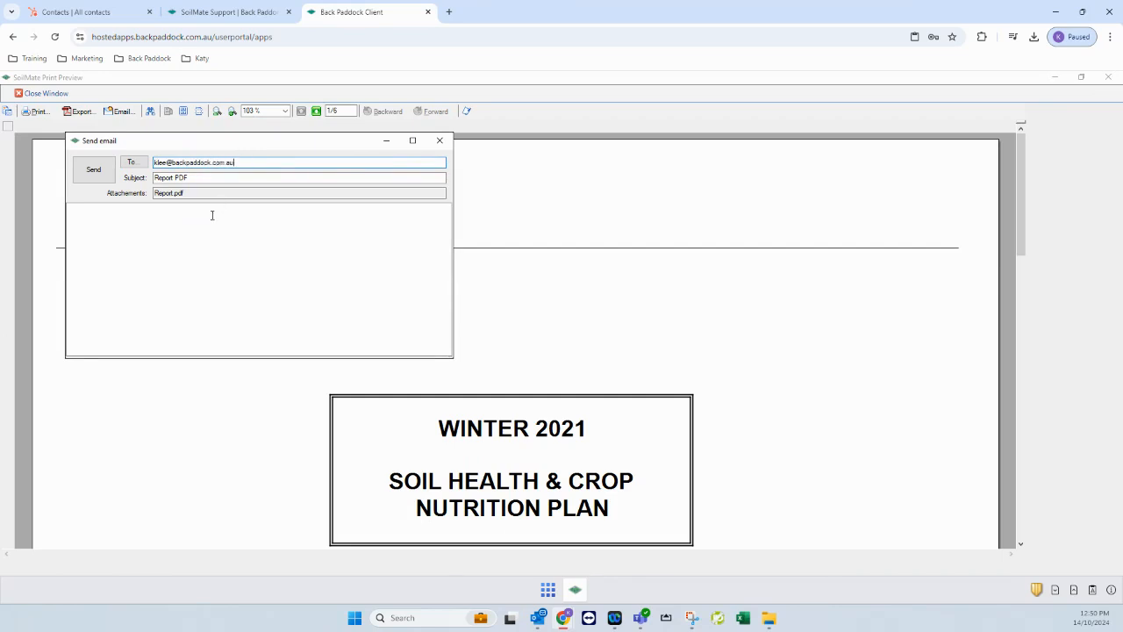
pyautogui.click(210, 179)
pyautogui.write('Wheat ')
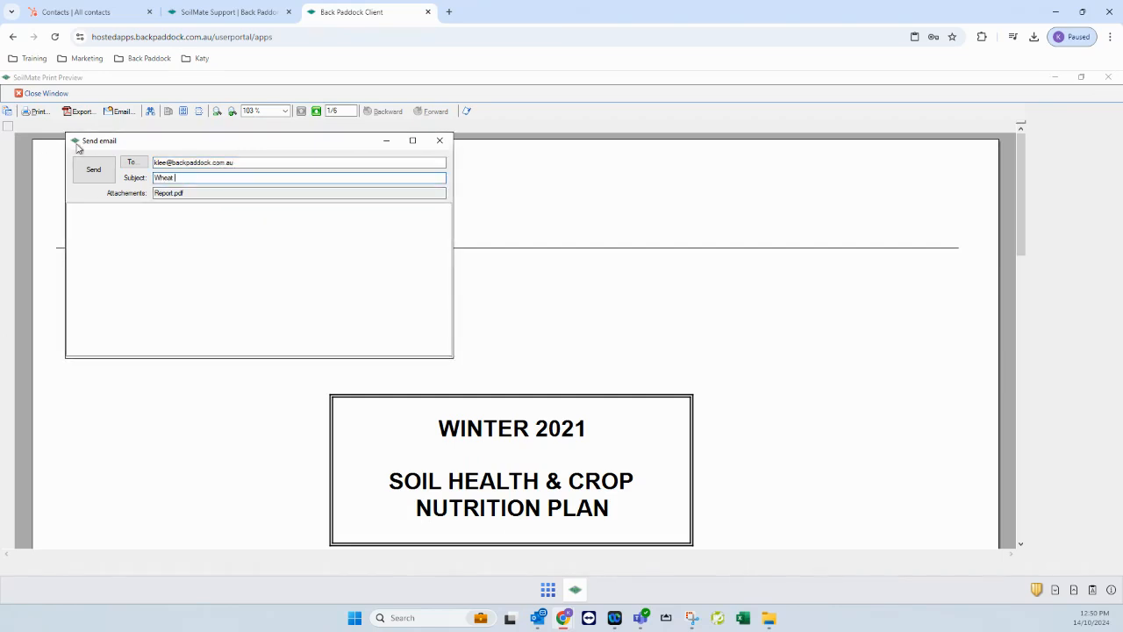
pyautogui.write('paddock')
pyautogui.click(93, 172)
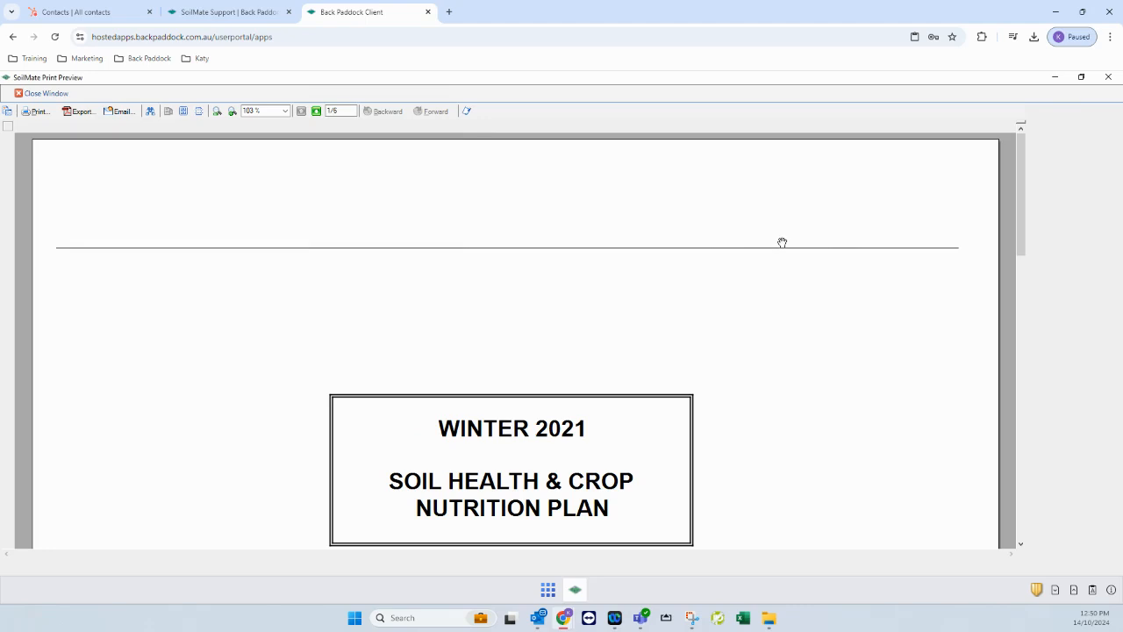
# Print all six report pages with the page range set to All
pyautogui.click(36, 112)
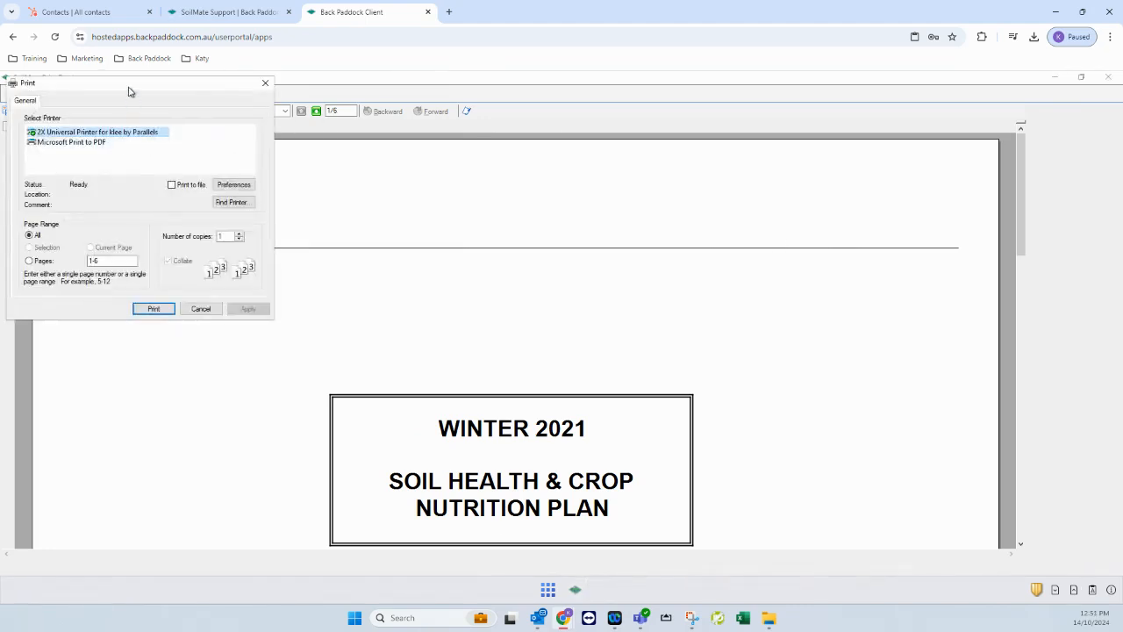
pyautogui.moveTo(126, 89); pyautogui.dragTo(136, 97)
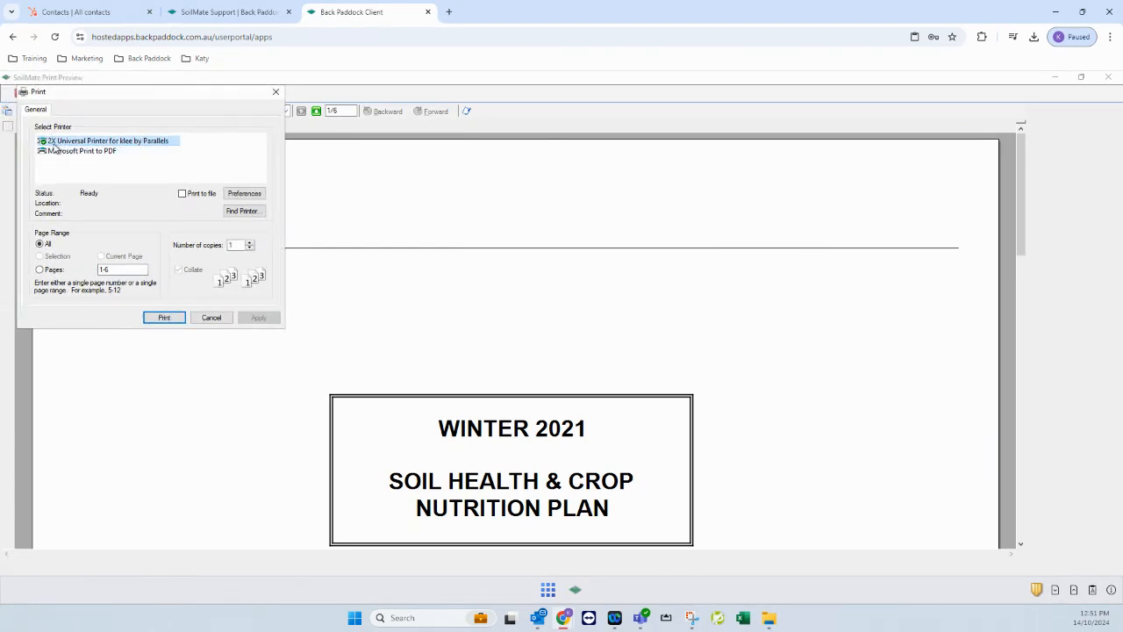
pyautogui.click(164, 317)
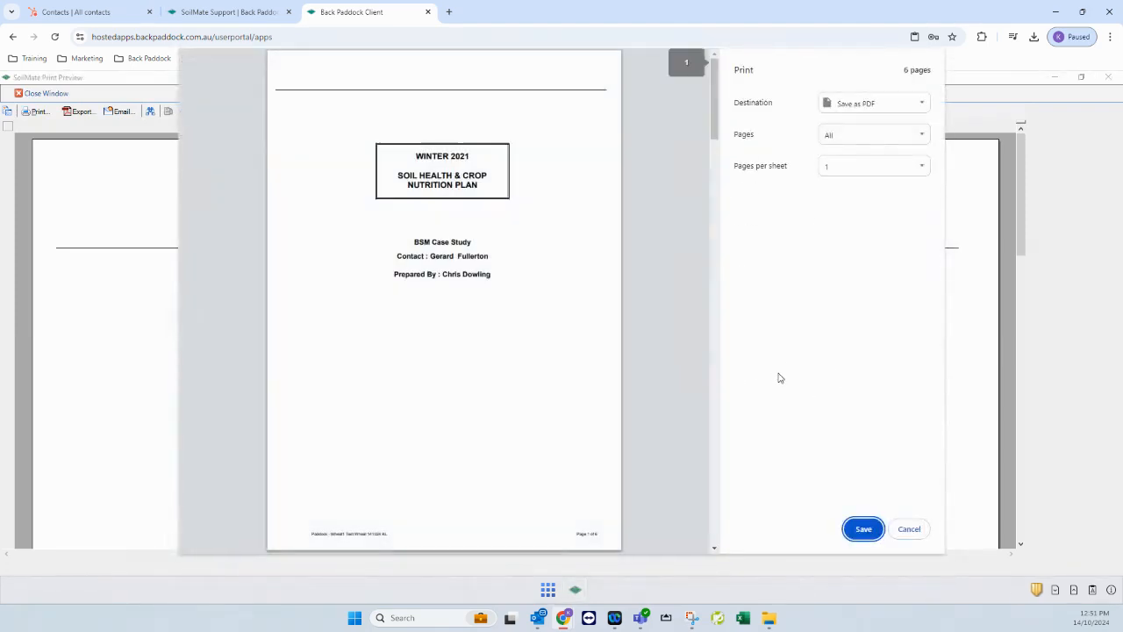
# Save the report with Save as PDF as NameTest in the Documents folder
pyautogui.click(923, 103)
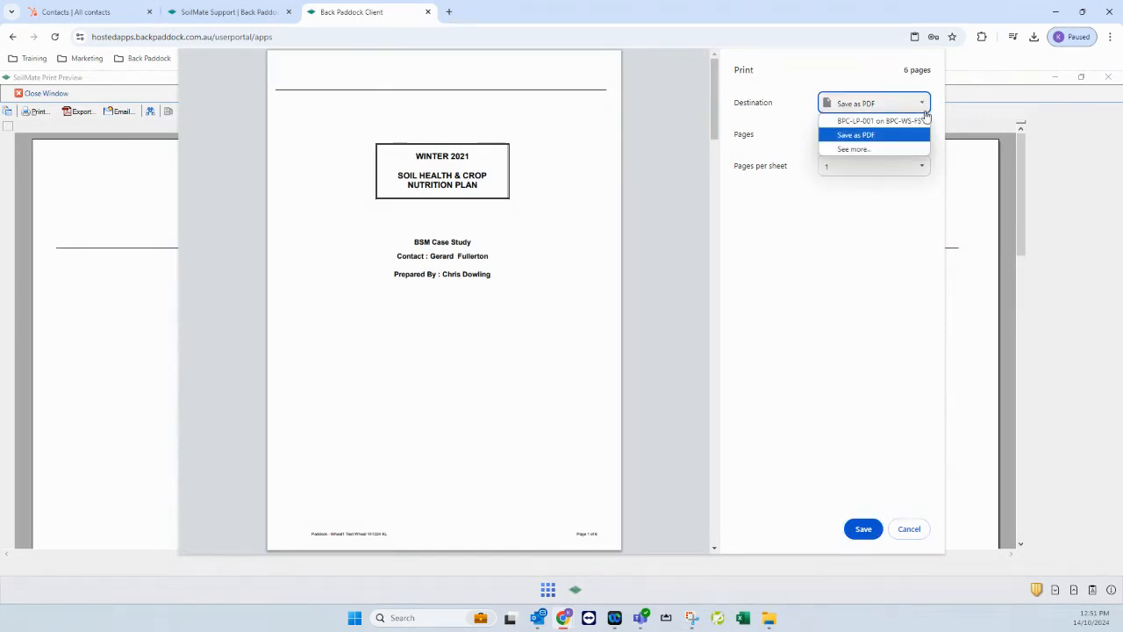
pyautogui.click(886, 139)
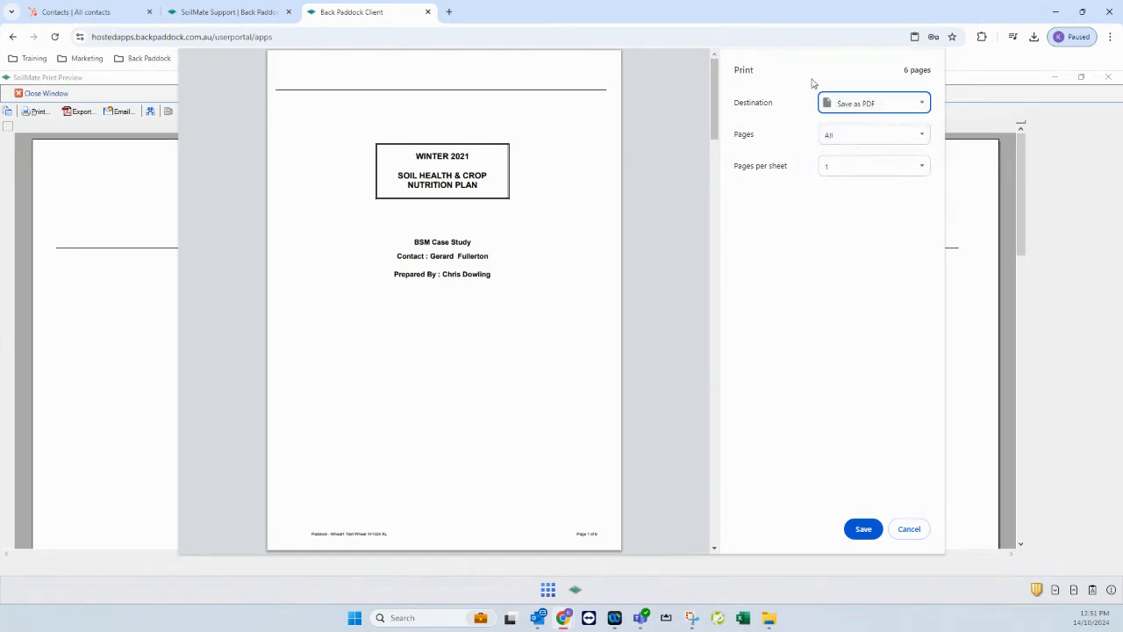
pyautogui.click(856, 530)
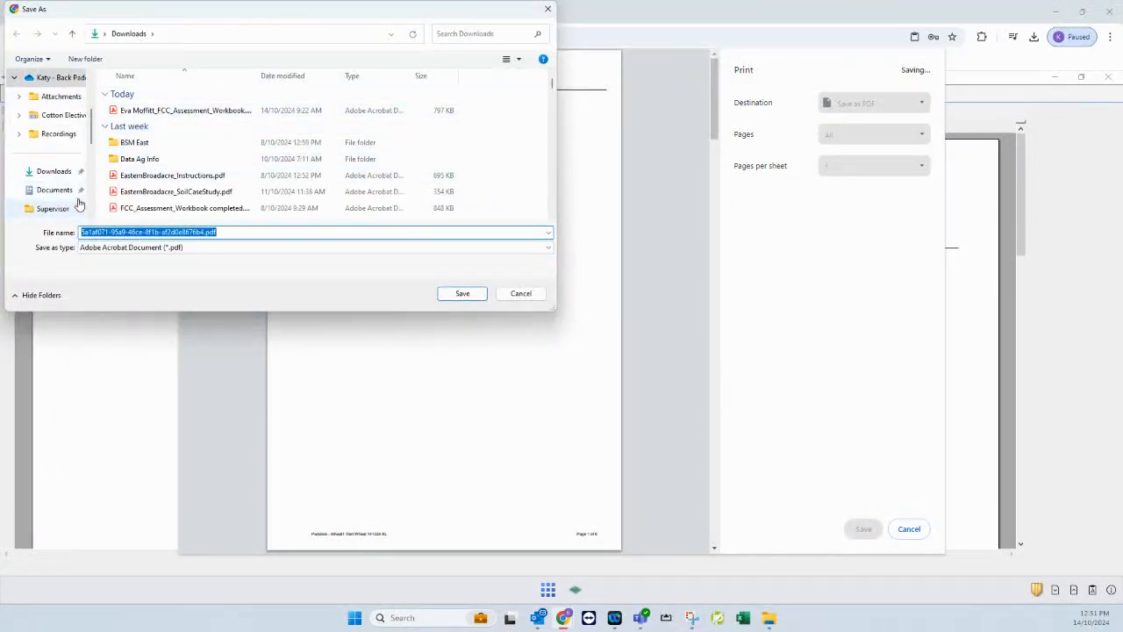
pyautogui.click(51, 189)
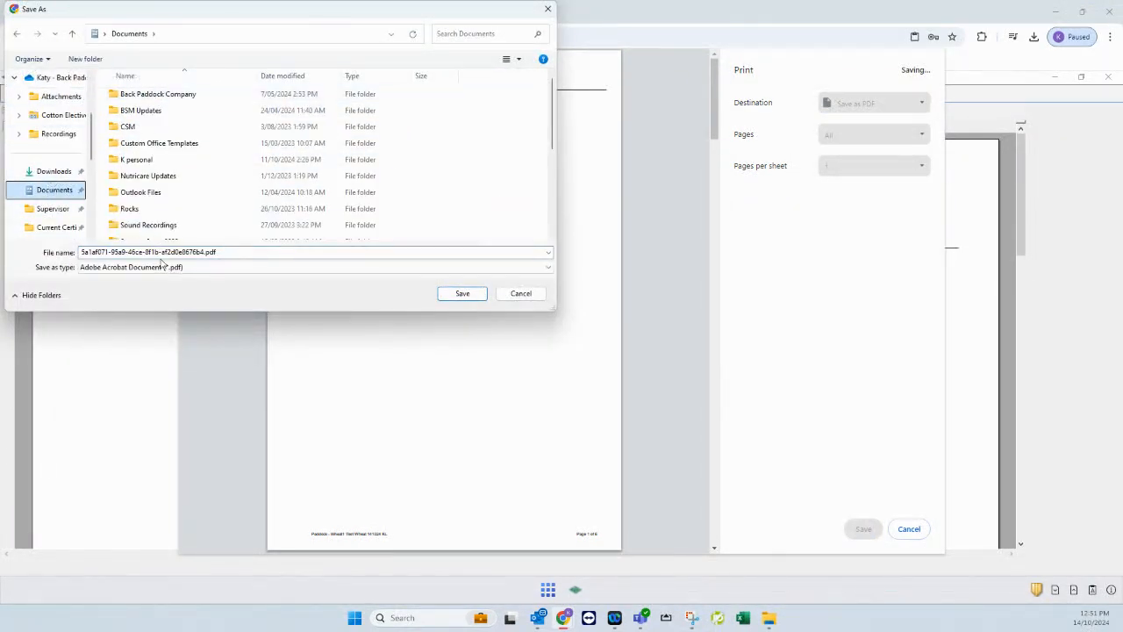
pyautogui.click(245, 252)
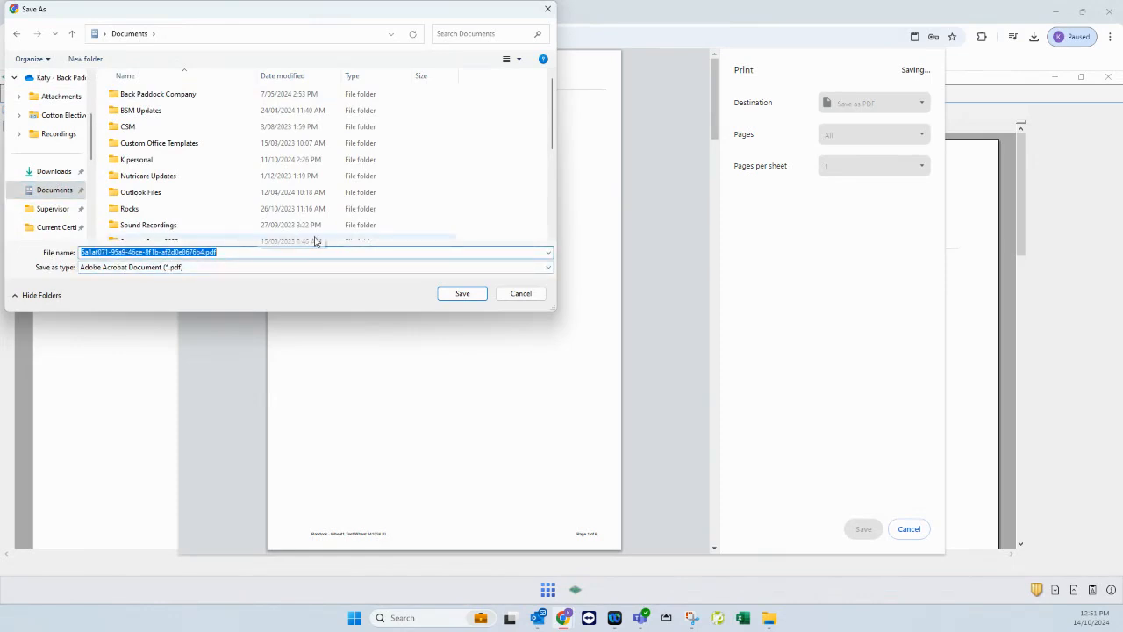
pyautogui.write('NameTest')
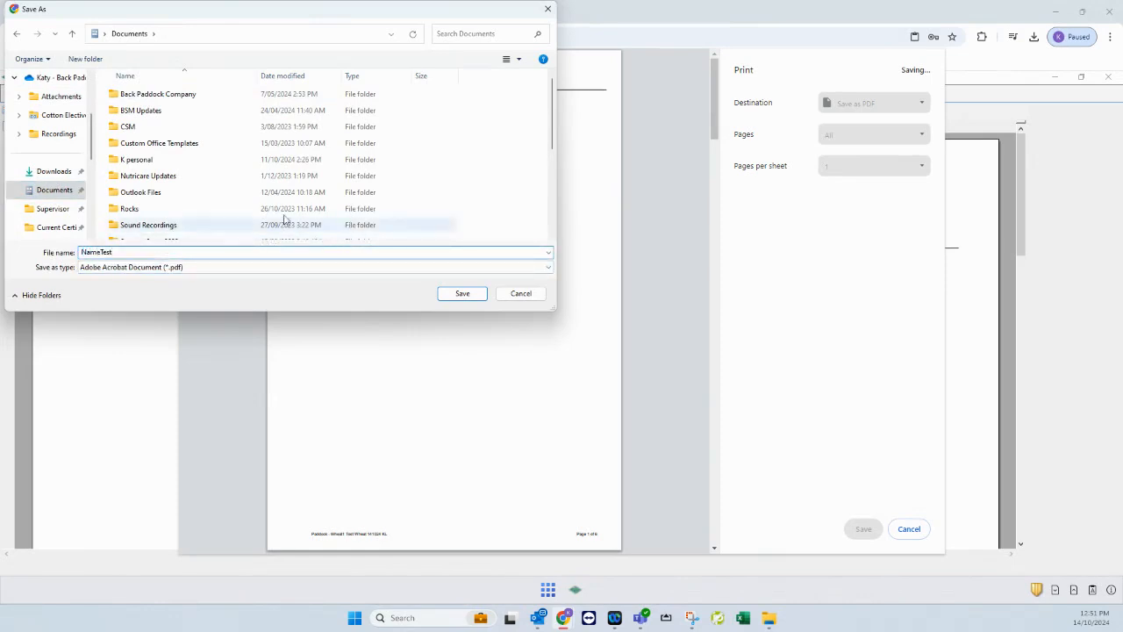
pyautogui.click(462, 293)
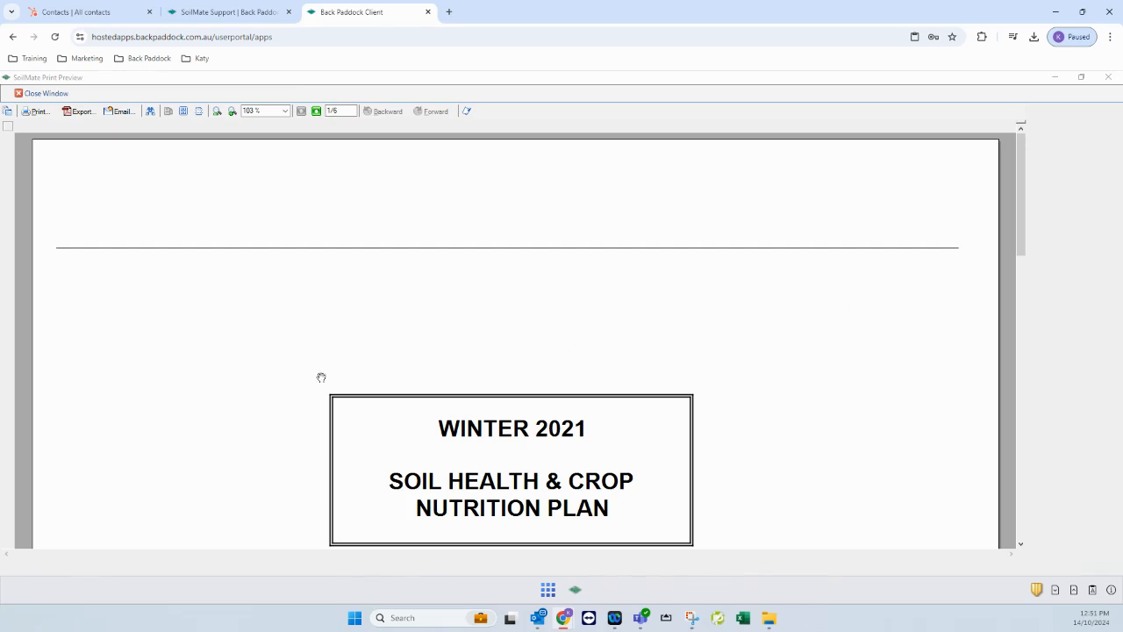
# Close the print preview, save and close the recommendation, and dismiss Lab Test Search
pyautogui.click(42, 95)
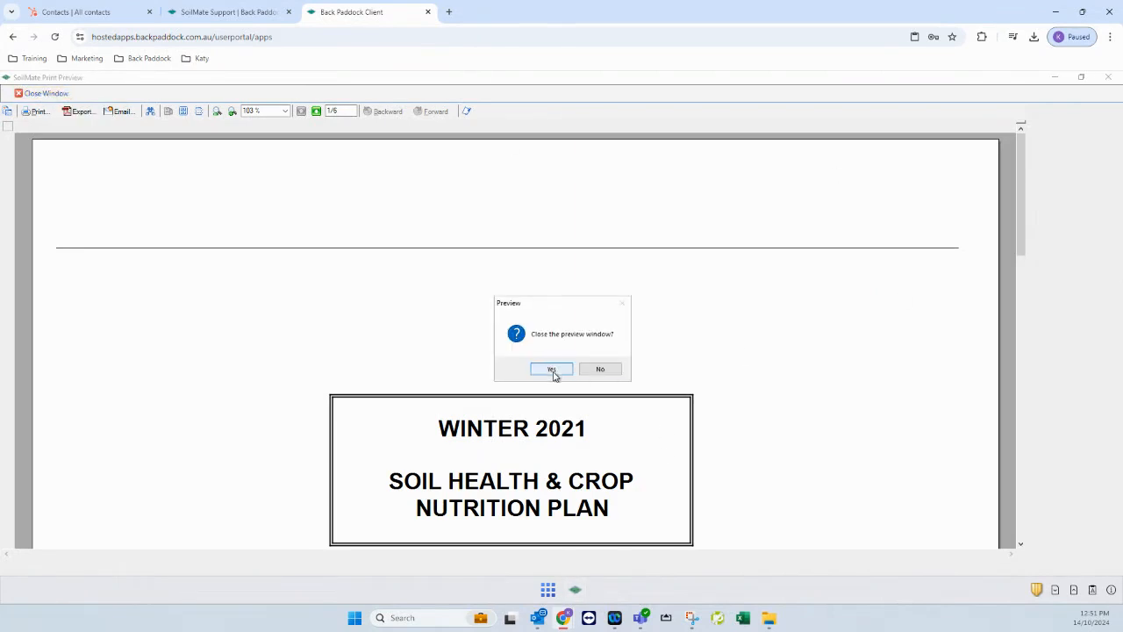
pyautogui.click(551, 370)
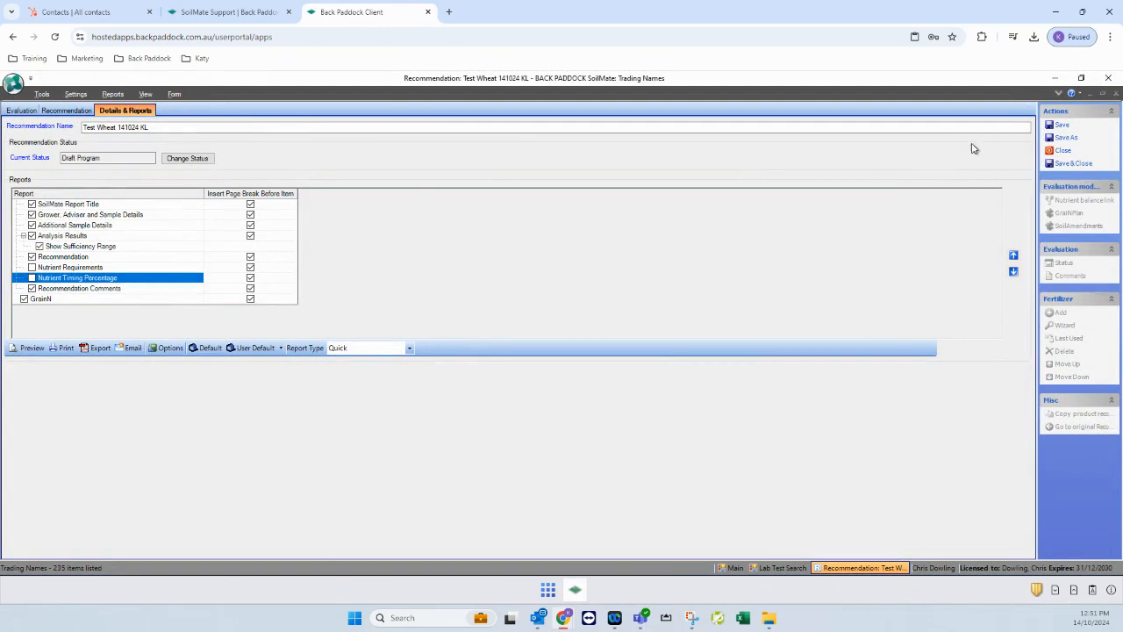
pyautogui.click(1072, 164)
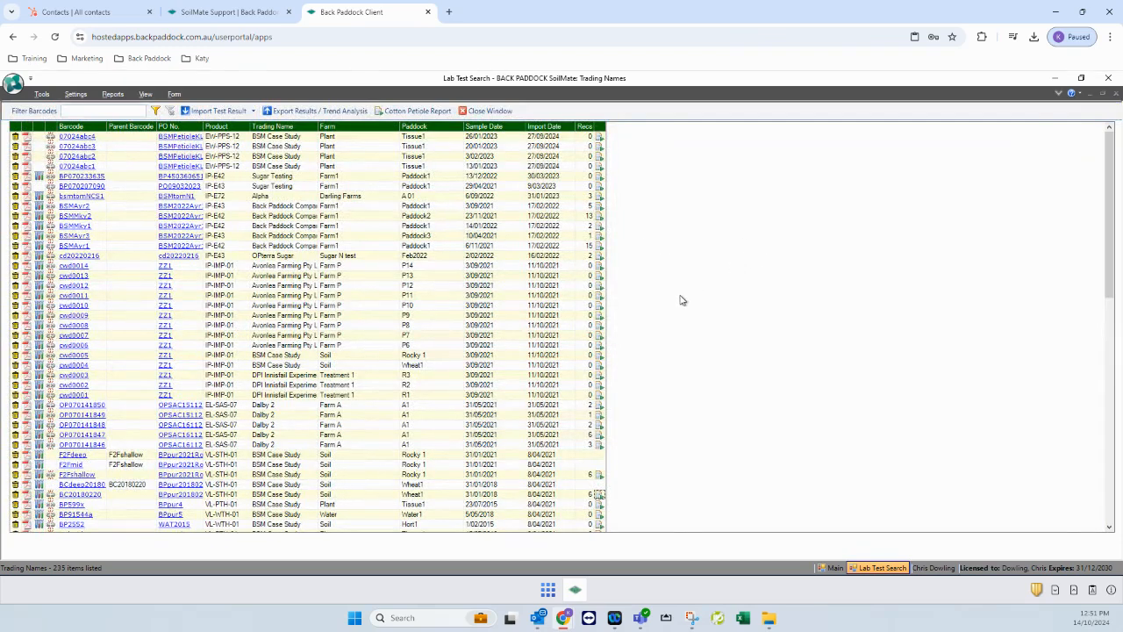
pyautogui.click(488, 110)
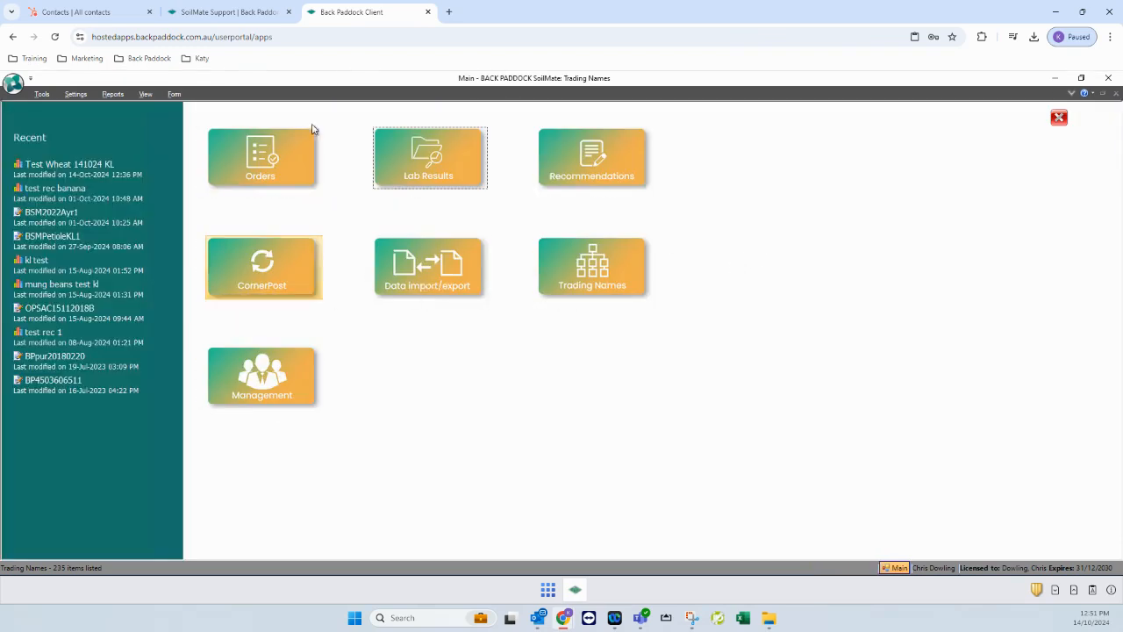
# Reopen Test Wheat 141024 KL to check its urea and MAP Zn rows, close it, then open Lab Results
pyautogui.click(610, 180)
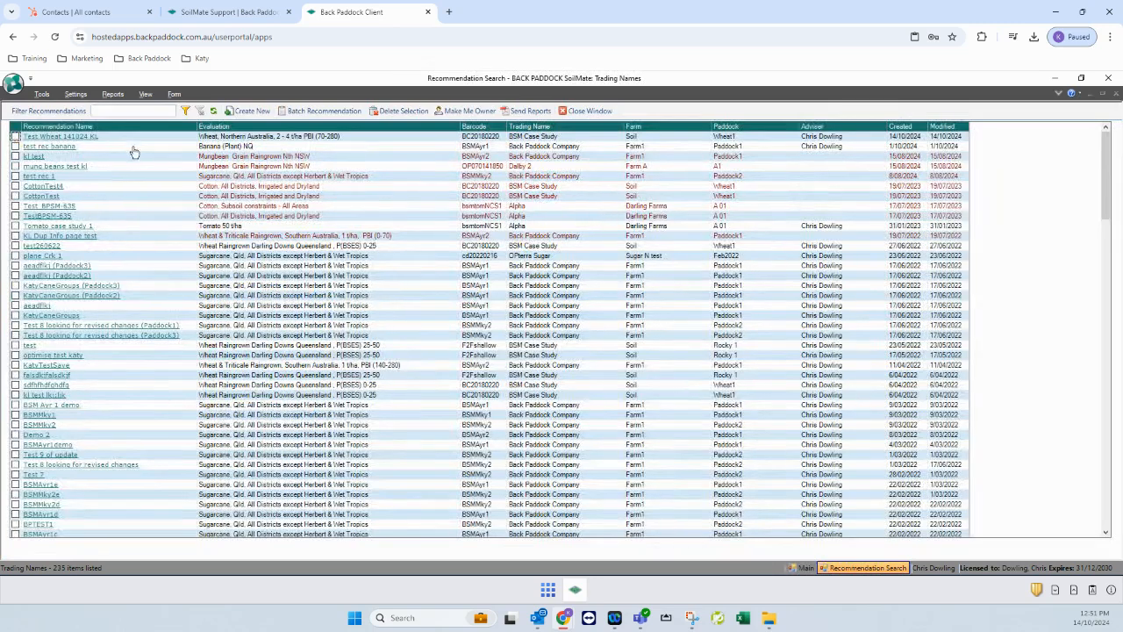
pyautogui.click(67, 139)
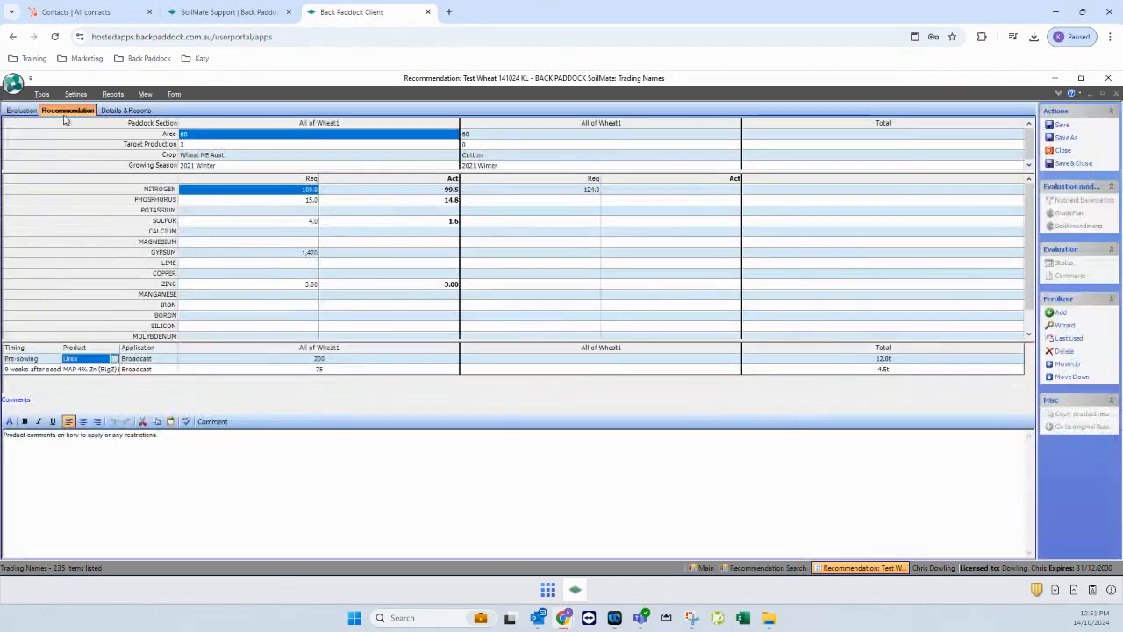
pyautogui.click(24, 114)
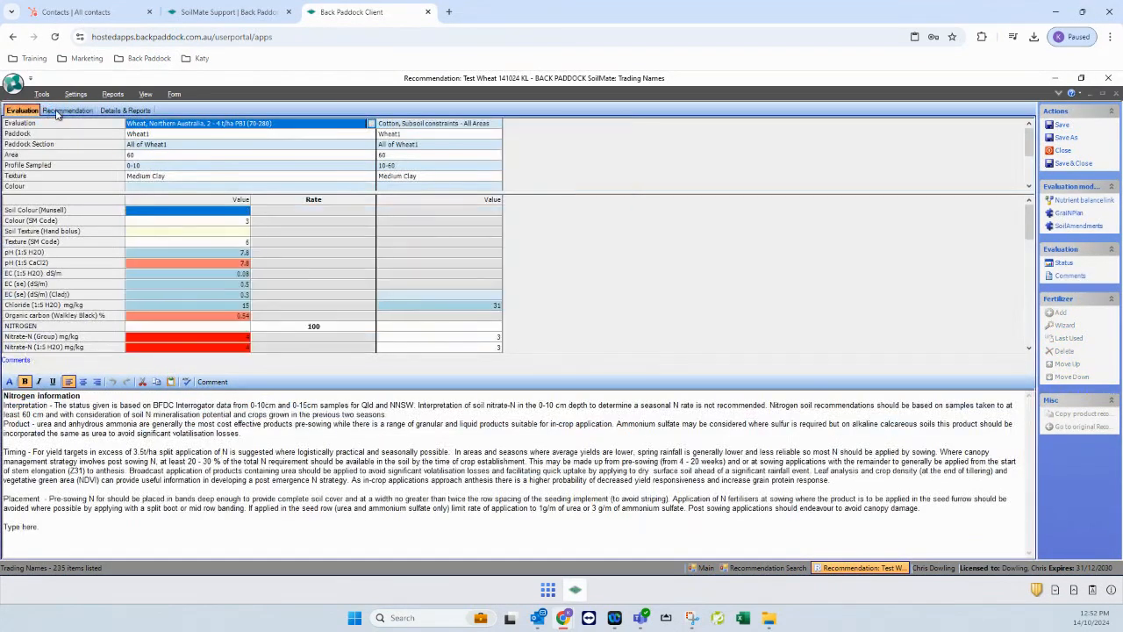
pyautogui.click(63, 111)
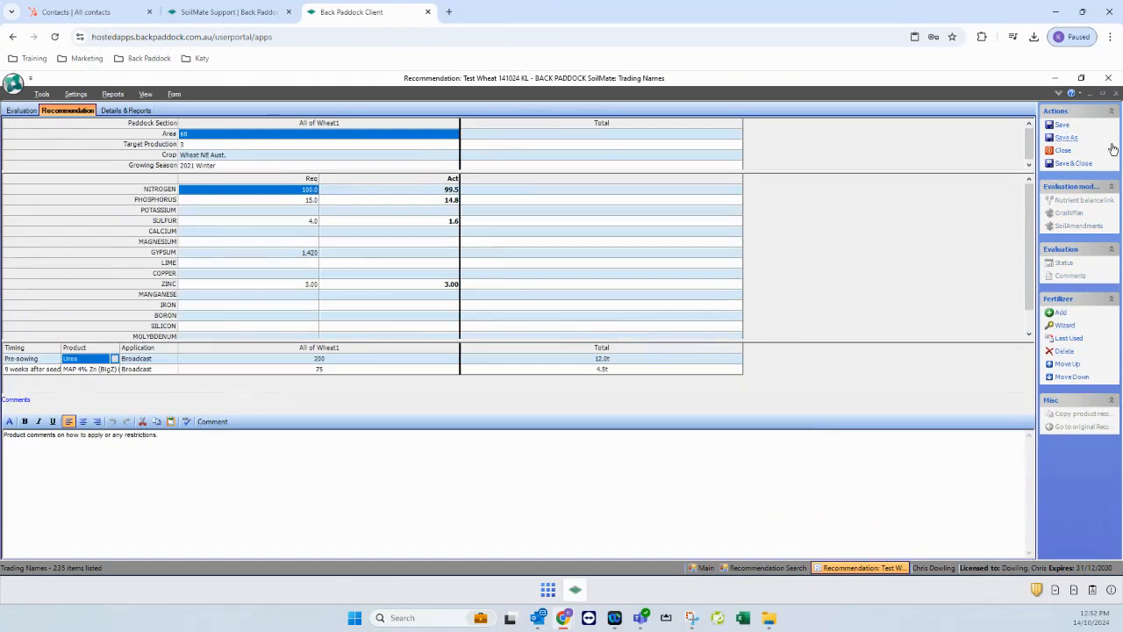
pyautogui.click(1062, 151)
pyautogui.click(603, 369)
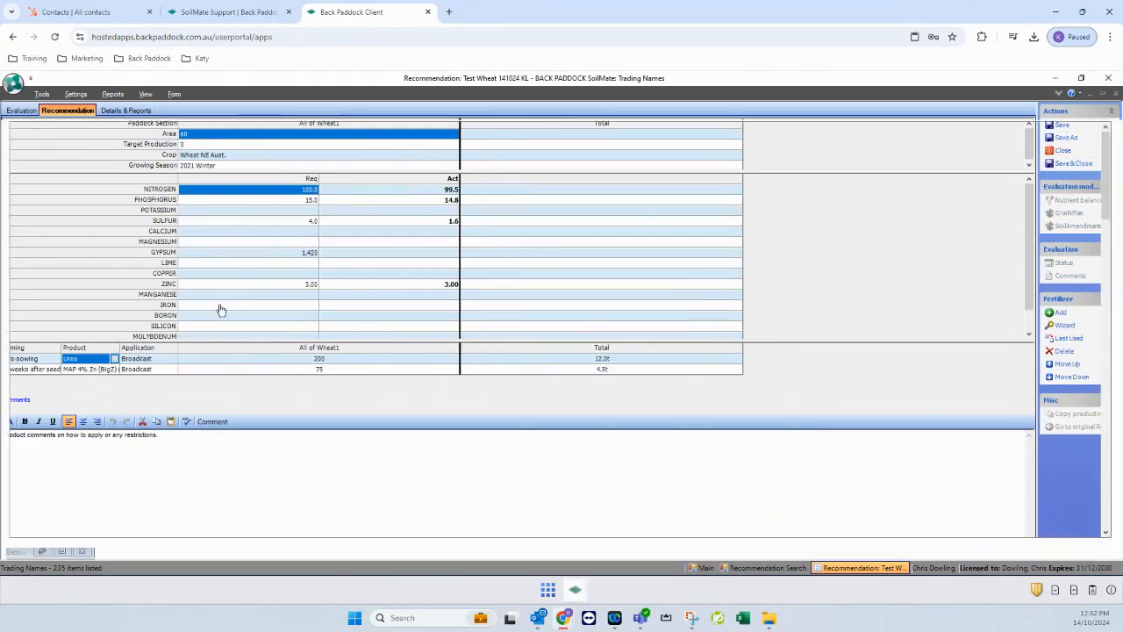
pyautogui.click(595, 111)
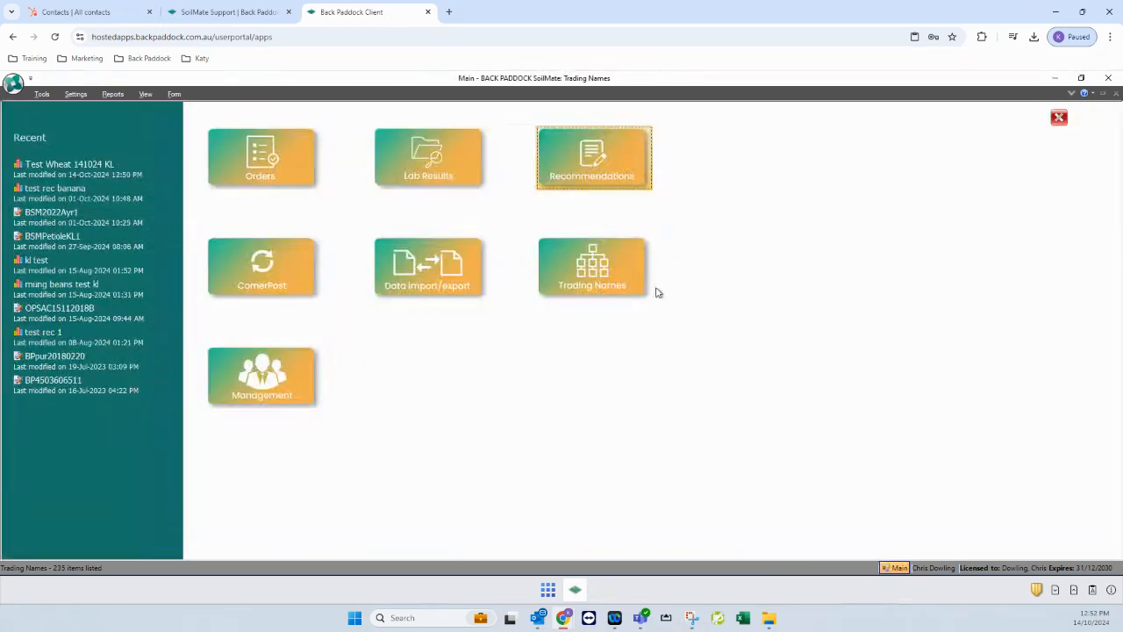
pyautogui.click(443, 158)
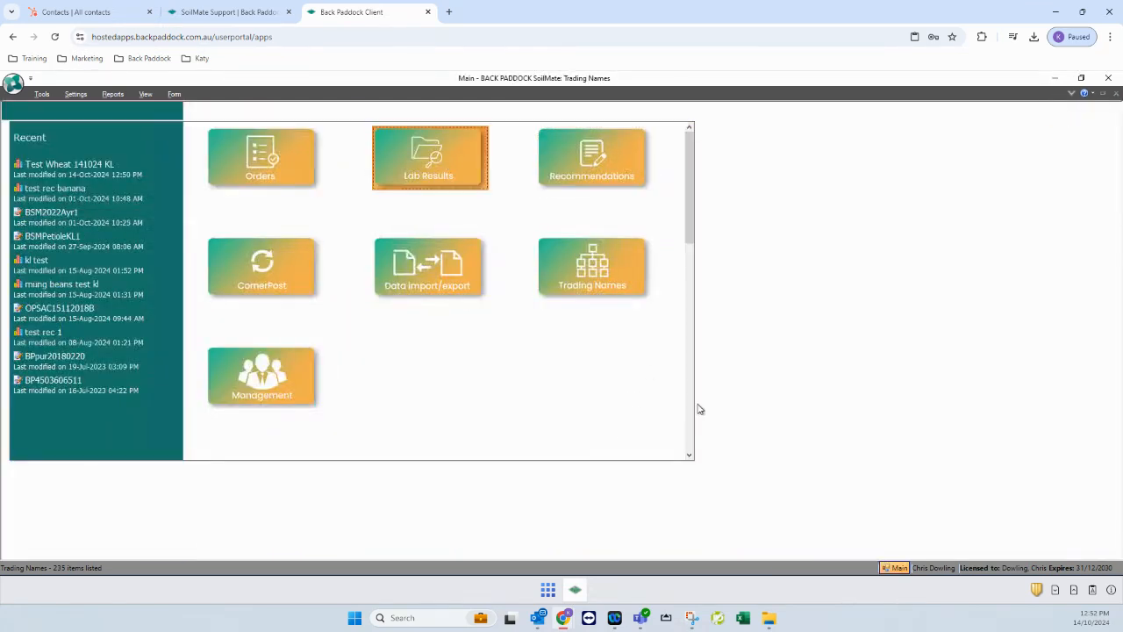